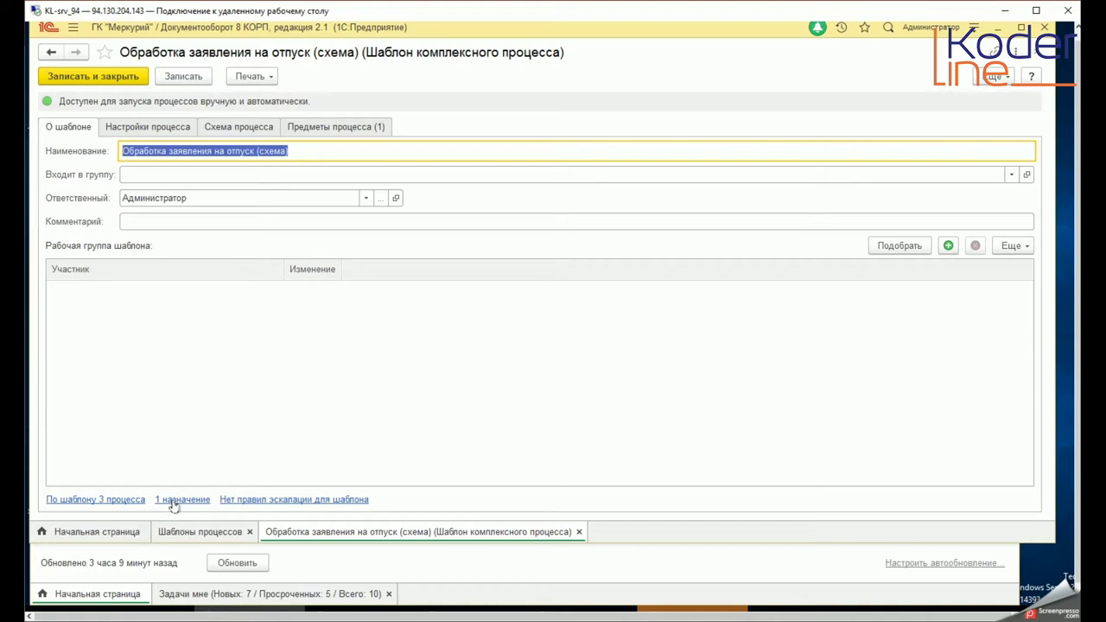
# View the template's assignment list and the blank form for a new assignment, leaving that form without saving
pyautogui.click(177, 500)
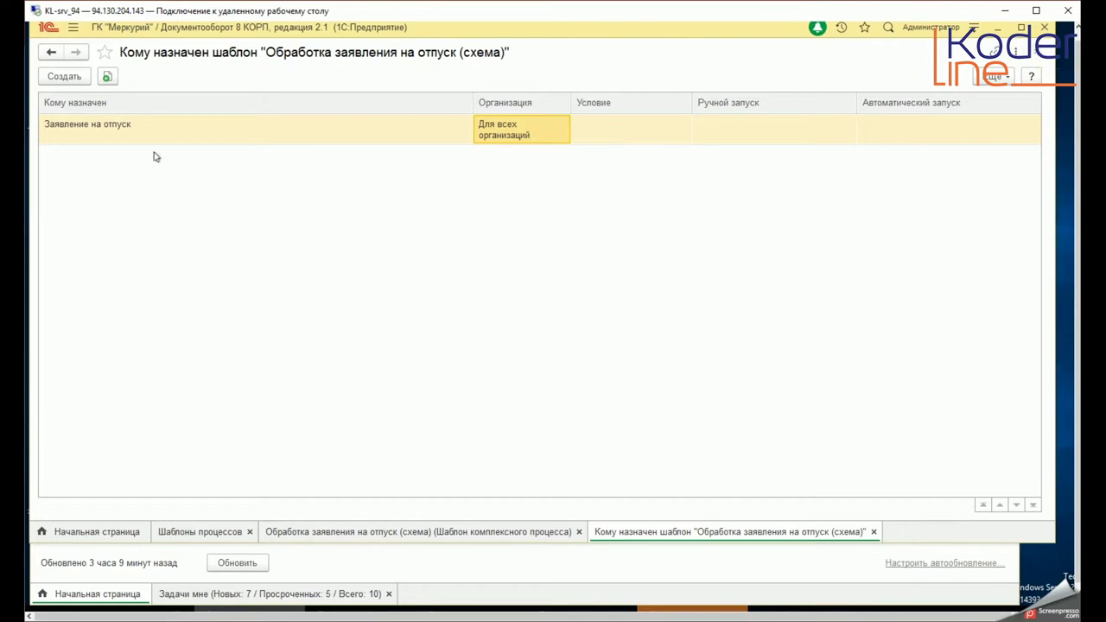
pyautogui.click(1036, 56)
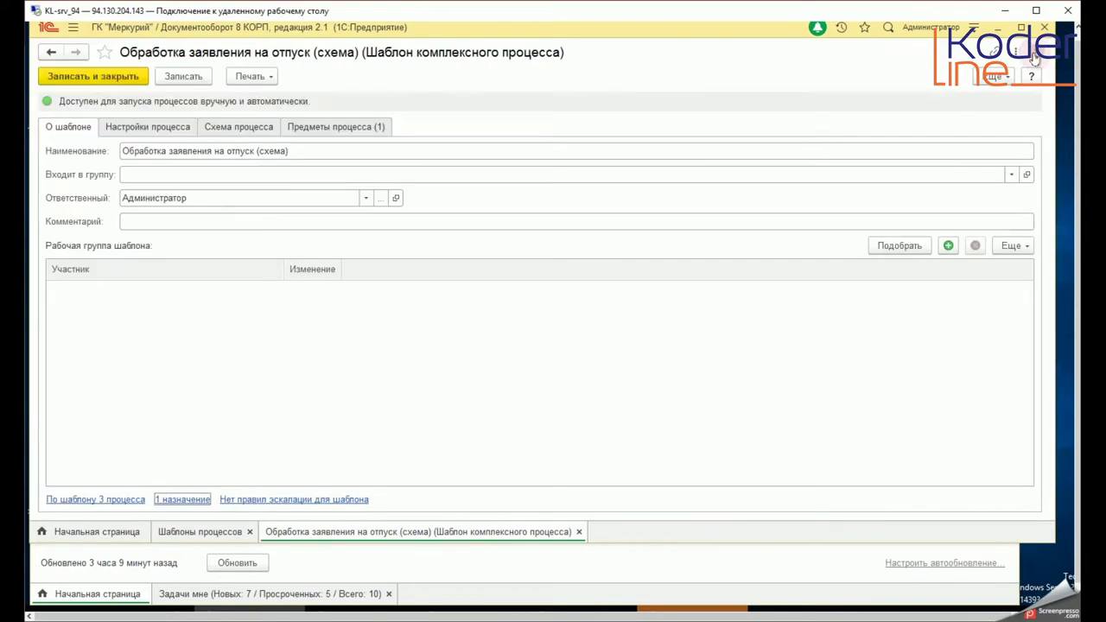
pyautogui.click(178, 501)
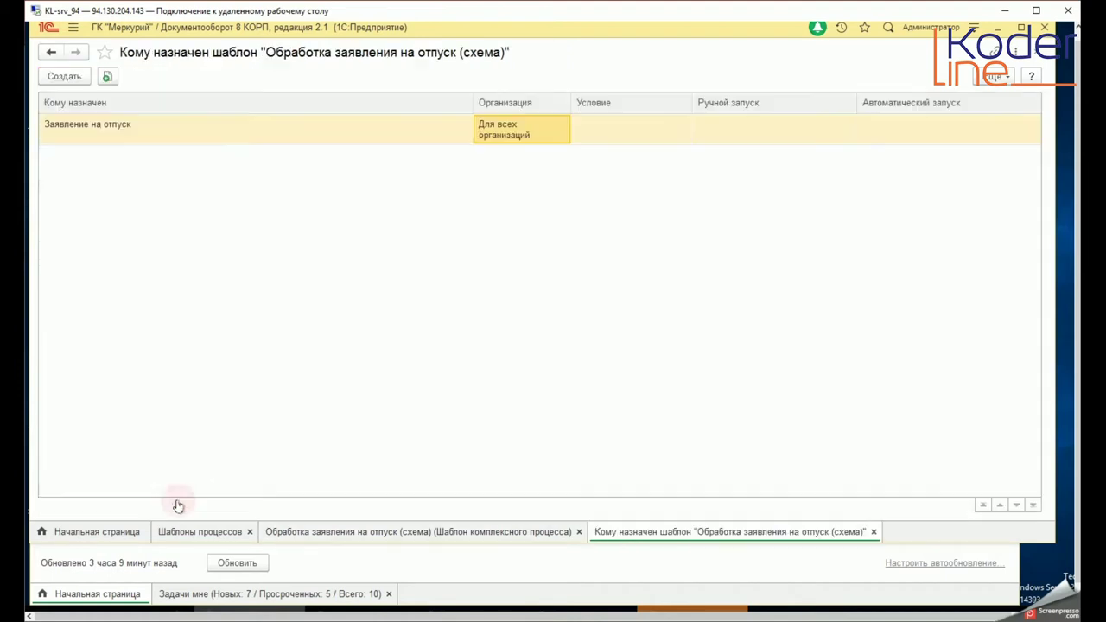
pyautogui.click(72, 78)
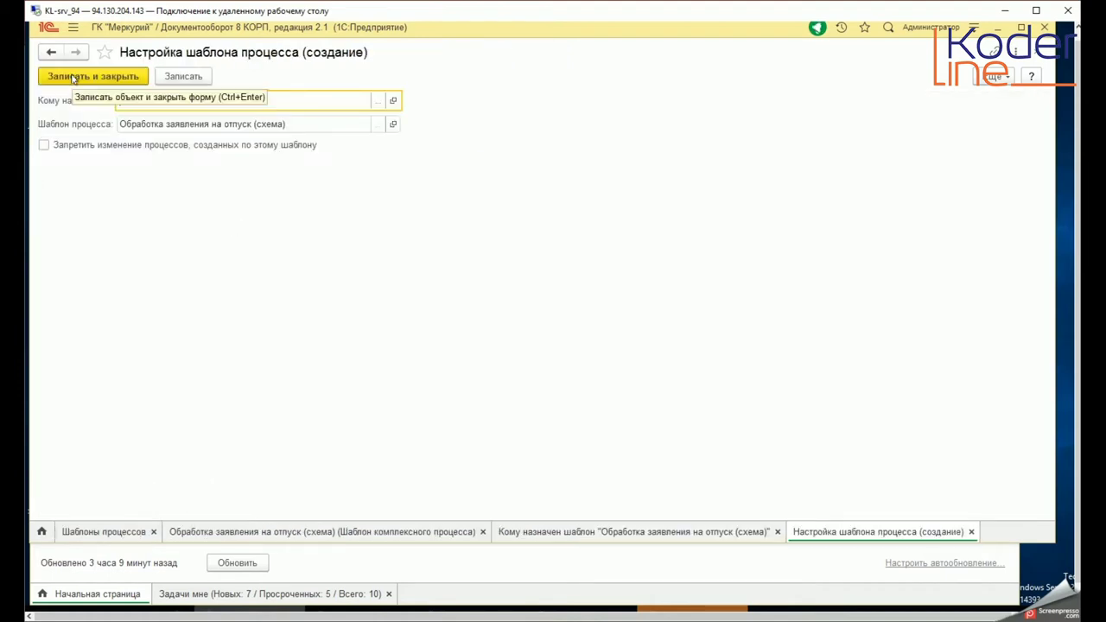
pyautogui.press('Escape')
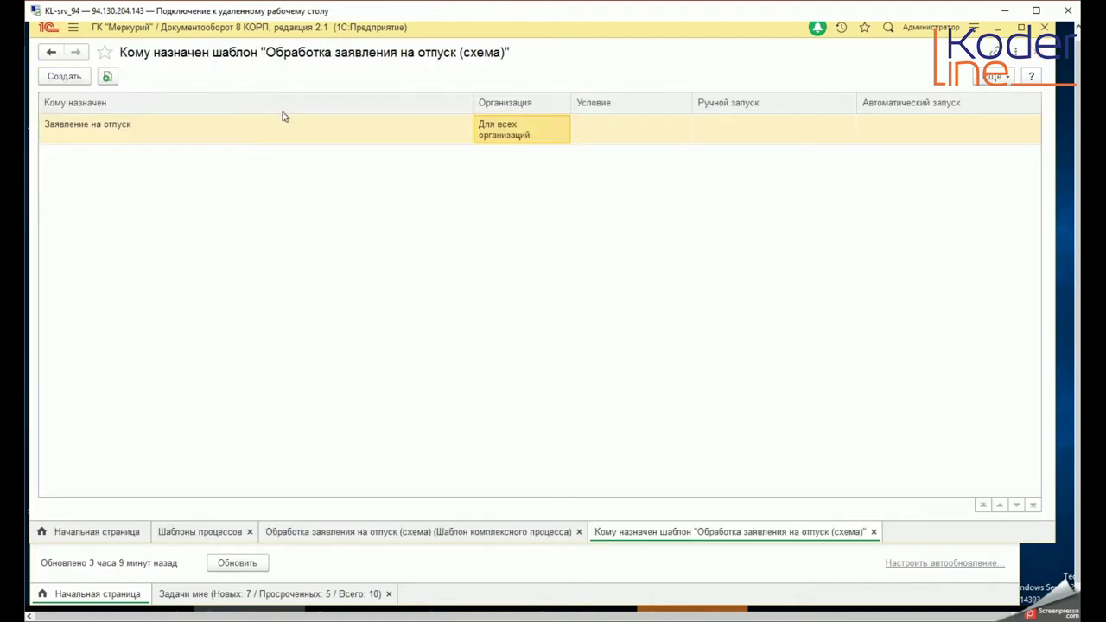
# Open the "Заявление на отпуск" assignment and view the object types the template can be assigned to
pyautogui.doubleClick(227, 127)
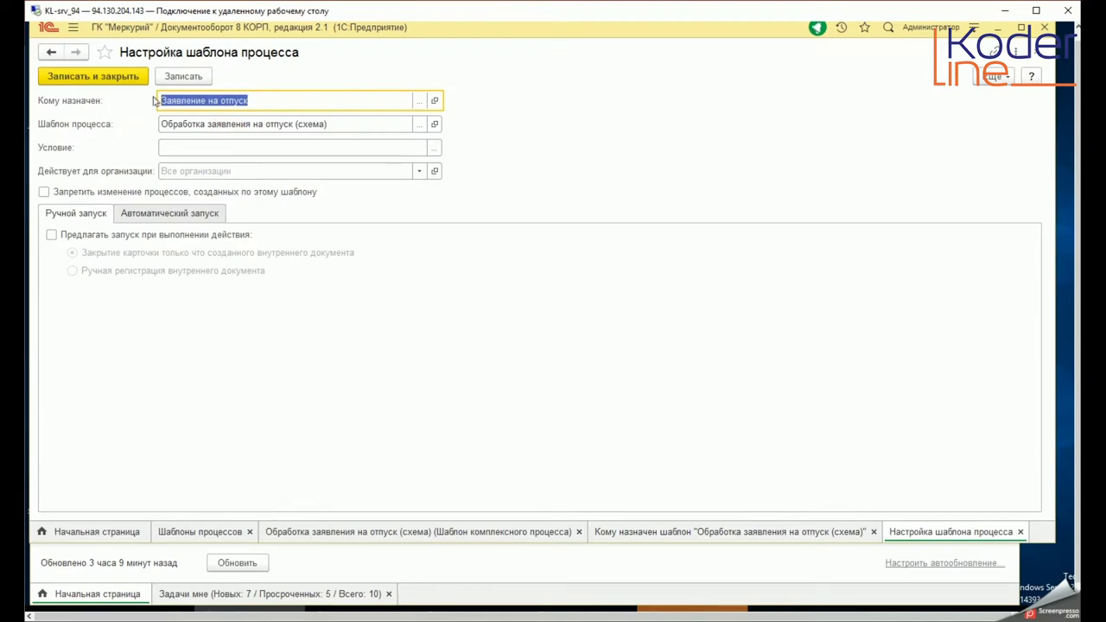
pyautogui.click(163, 100)
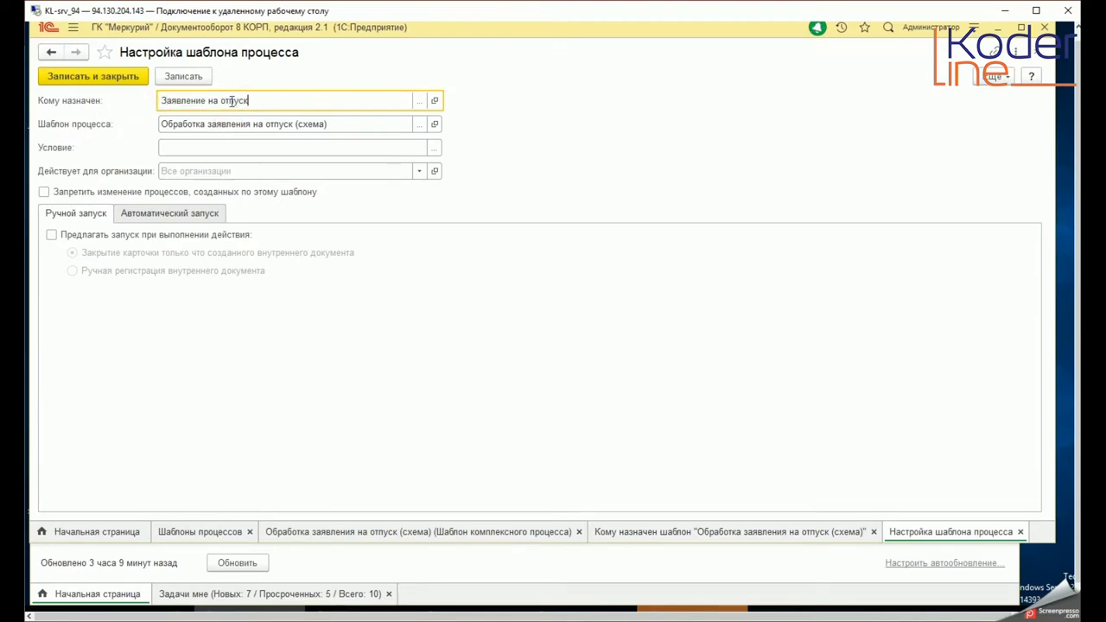
pyautogui.click(419, 101)
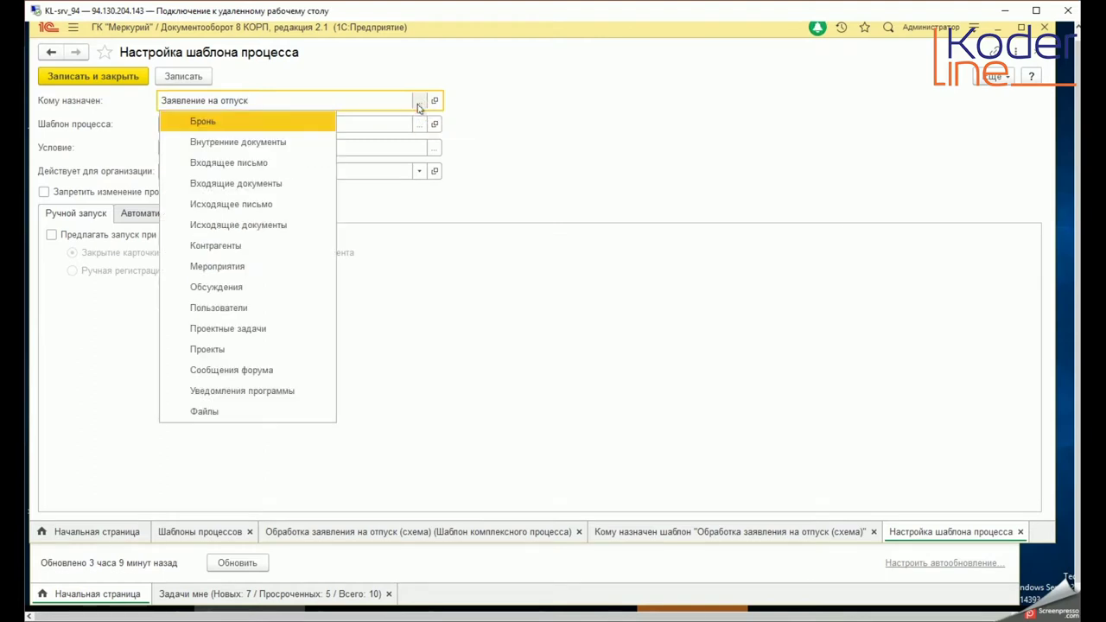
pyautogui.click(373, 101)
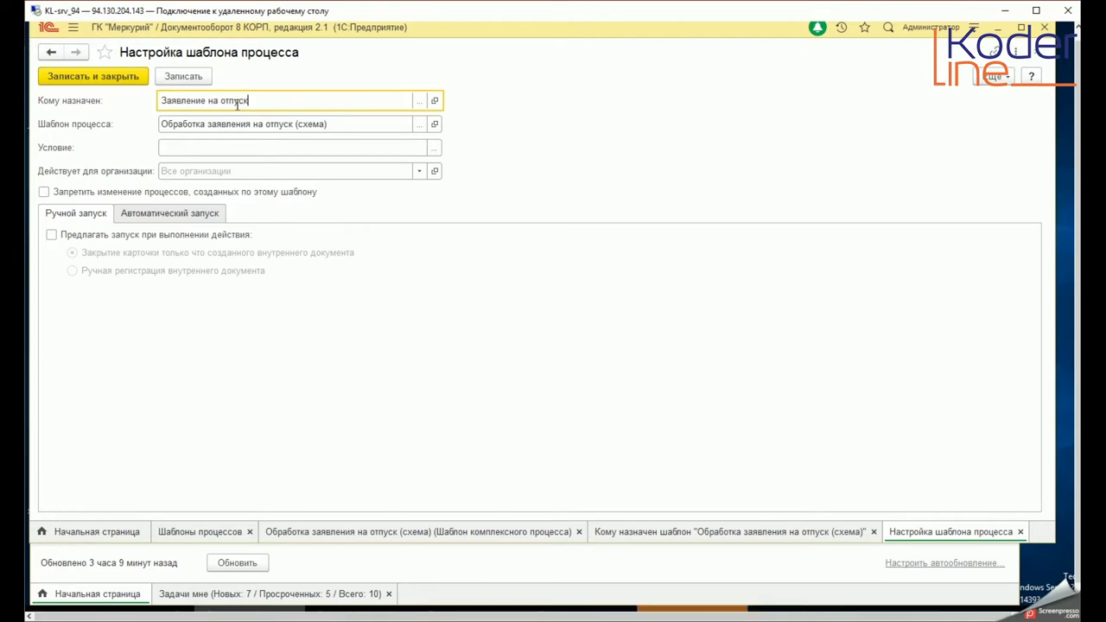
# Examine the assignment's process template, condition and assigned-to fields, check its organization scope in the list, and return to the template
pyautogui.click(205, 124)
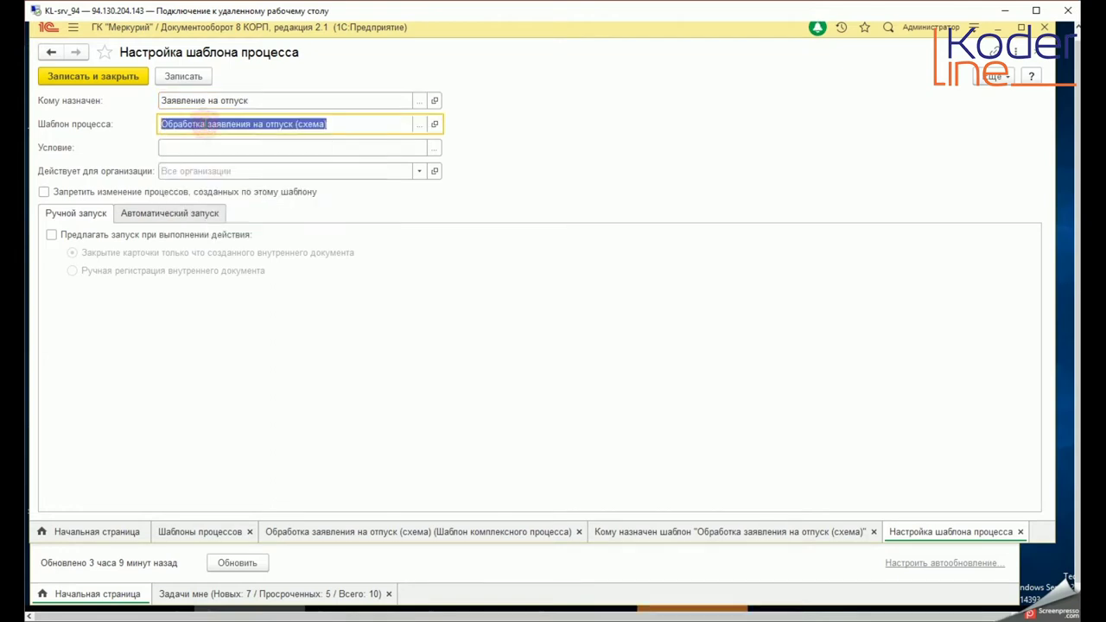
pyautogui.click(204, 125)
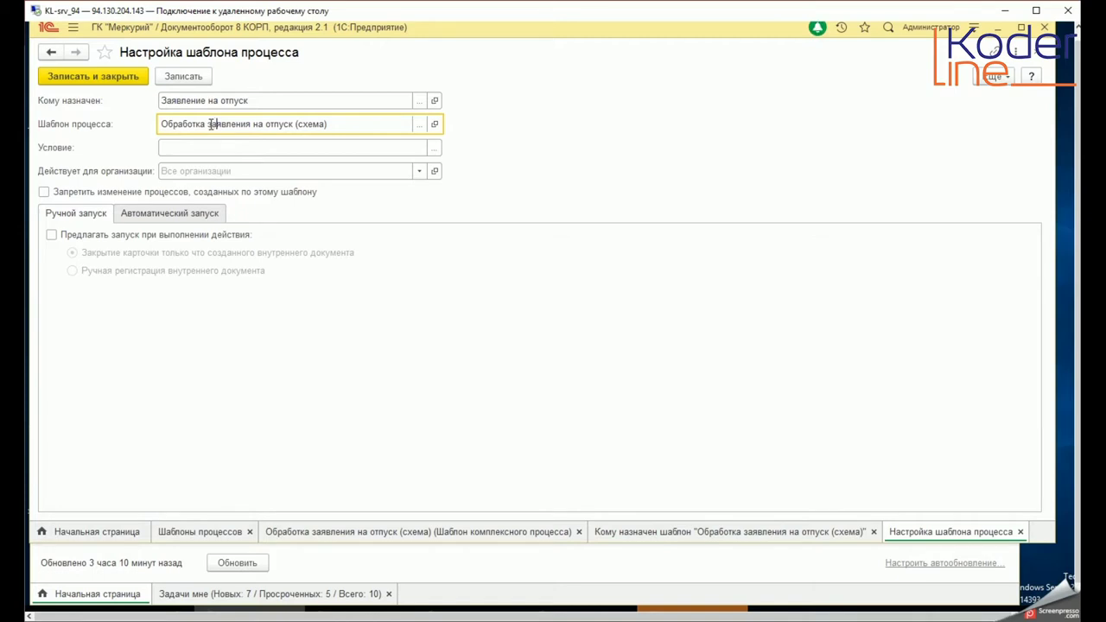
pyautogui.click(210, 125)
pyautogui.click(208, 124)
pyautogui.click(187, 148)
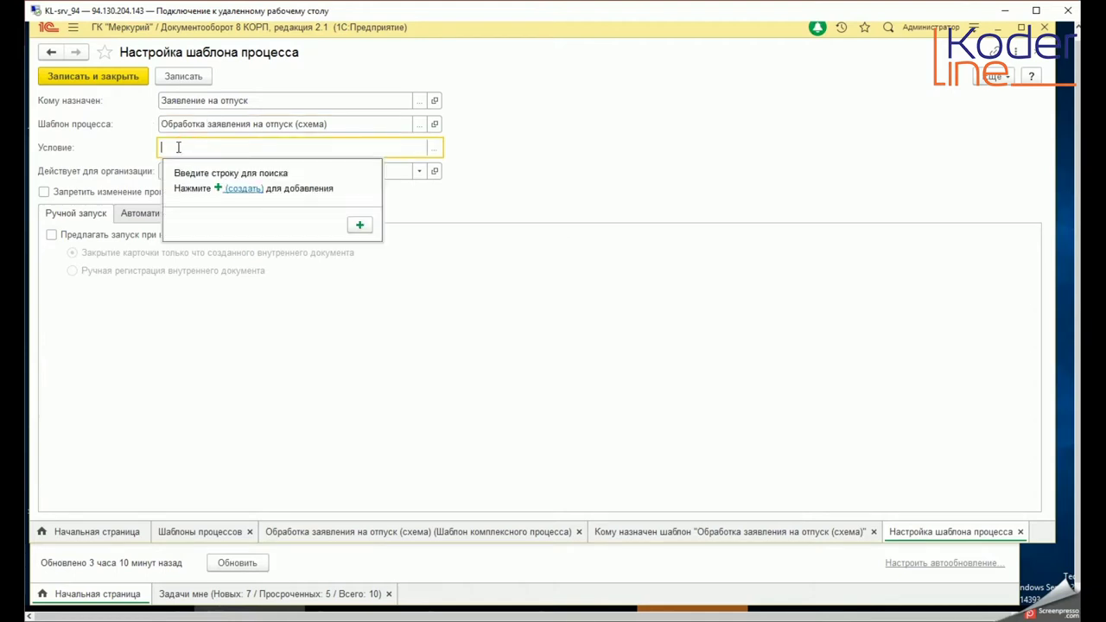
pyautogui.click(176, 149)
pyautogui.click(173, 149)
pyautogui.click(189, 102)
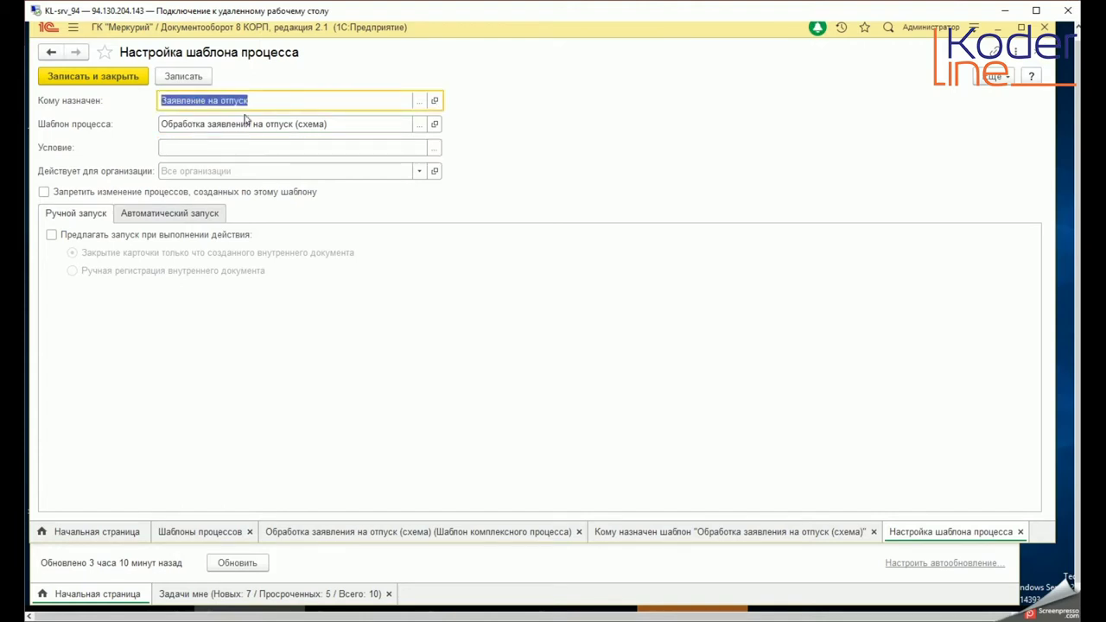
pyautogui.click(187, 123)
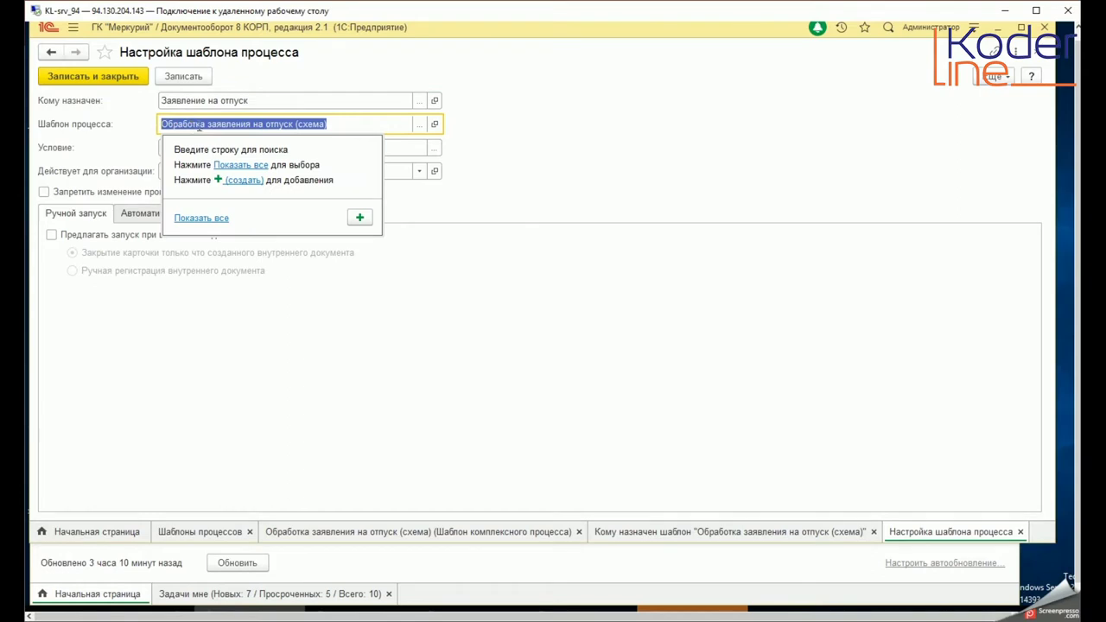
pyautogui.click(196, 103)
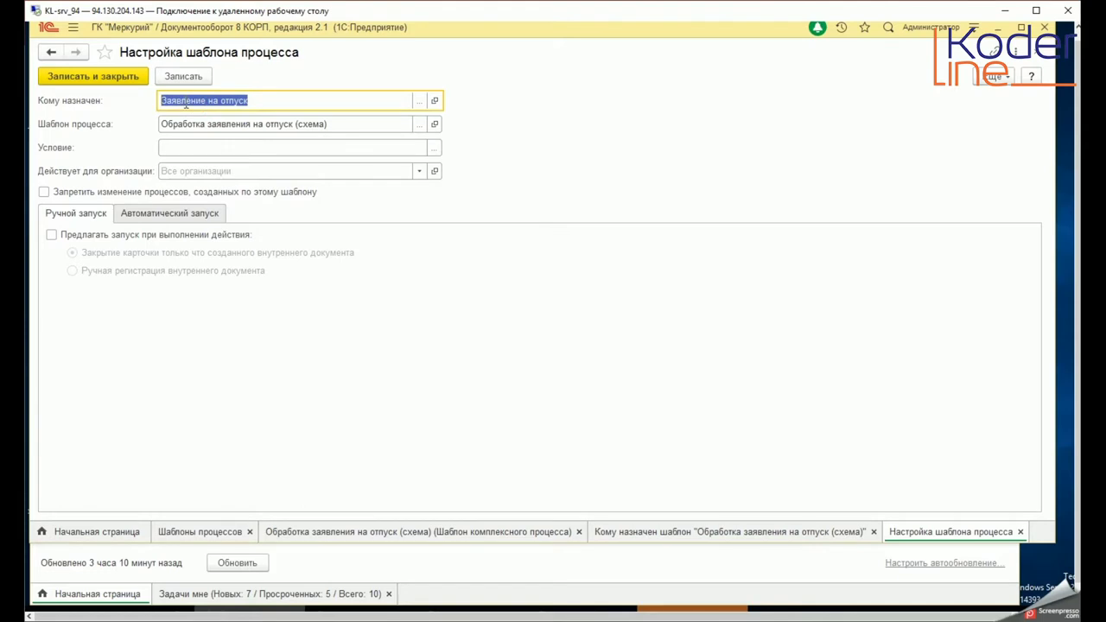
pyautogui.click(192, 123)
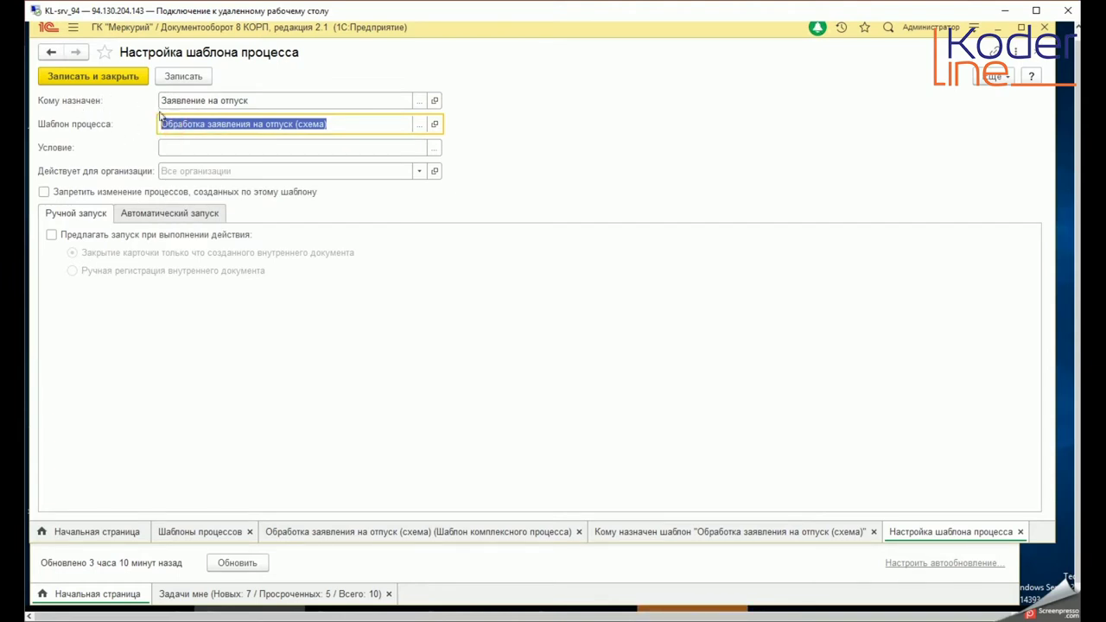
pyautogui.click(1042, 55)
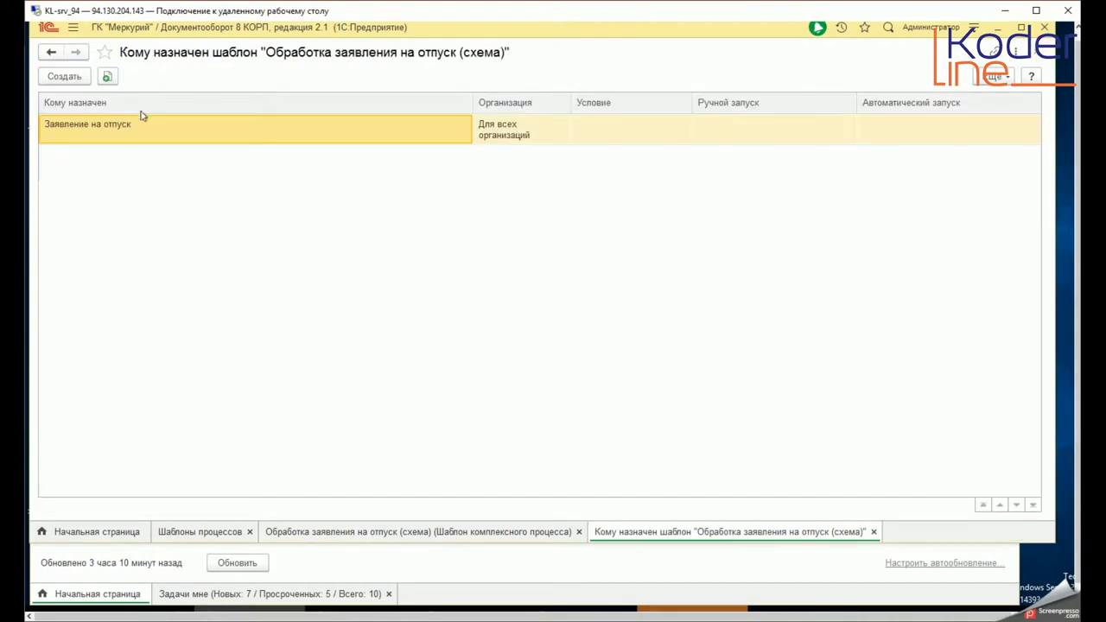
pyautogui.click(499, 136)
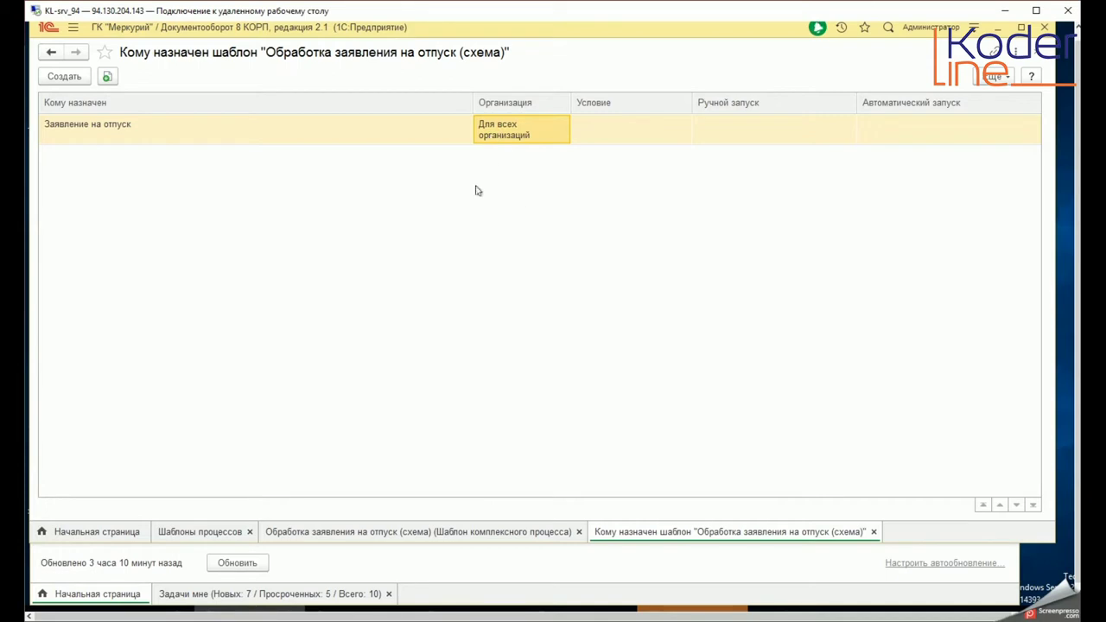
pyautogui.click(1037, 56)
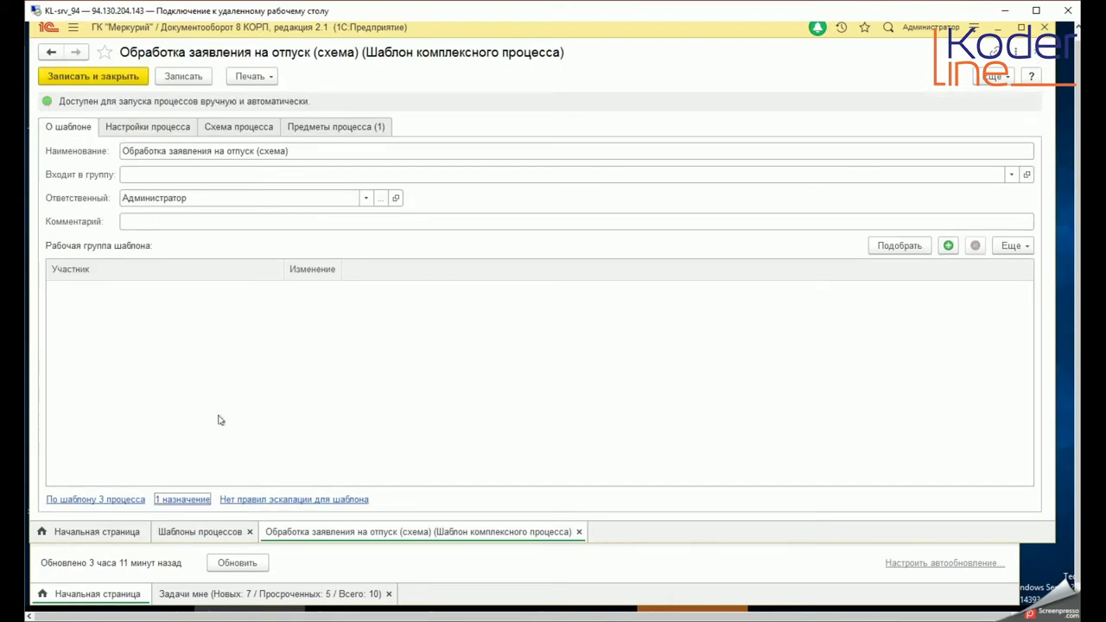
# Reopen the "Заявление на отпуск" assignment and review the available routing conditions and automatic launch events
pyautogui.click(182, 499)
pyautogui.doubleClick(145, 127)
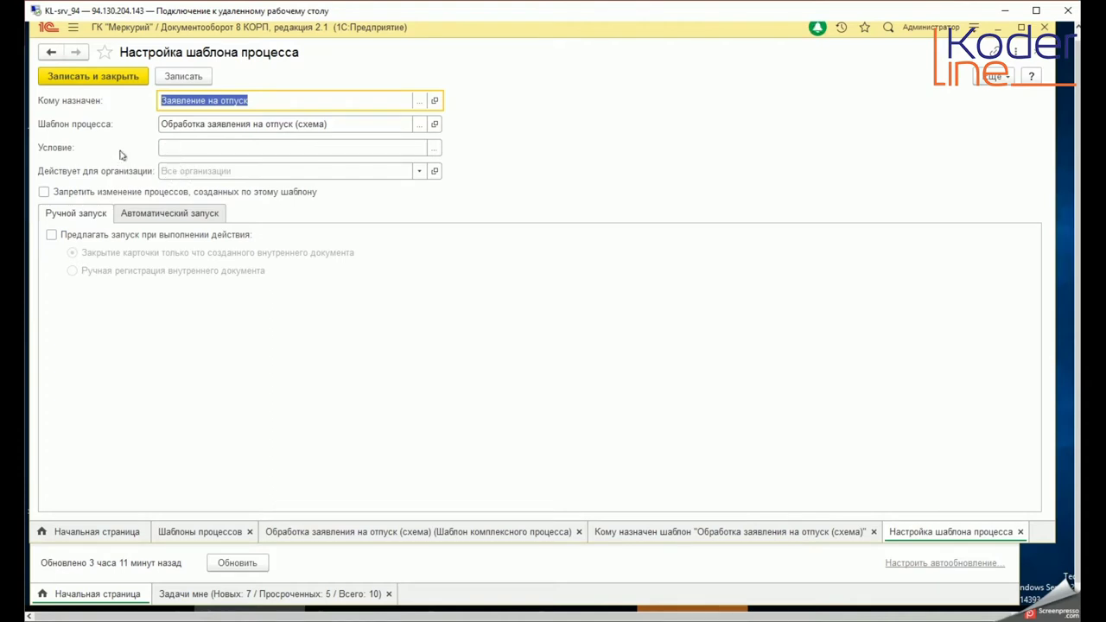
pyautogui.click(434, 148)
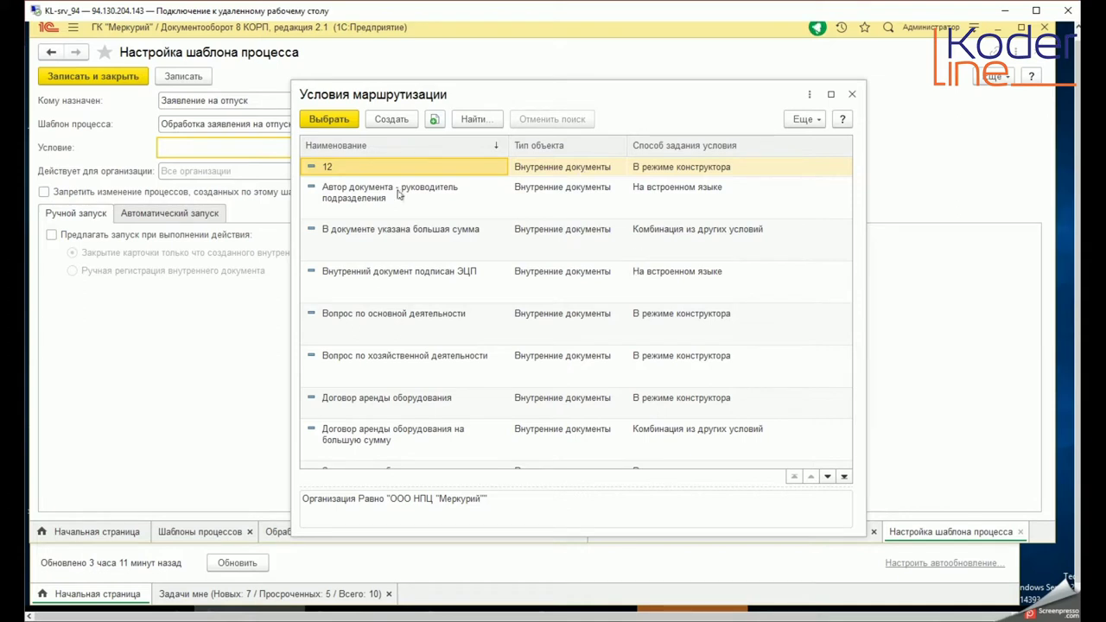
pyautogui.click(851, 94)
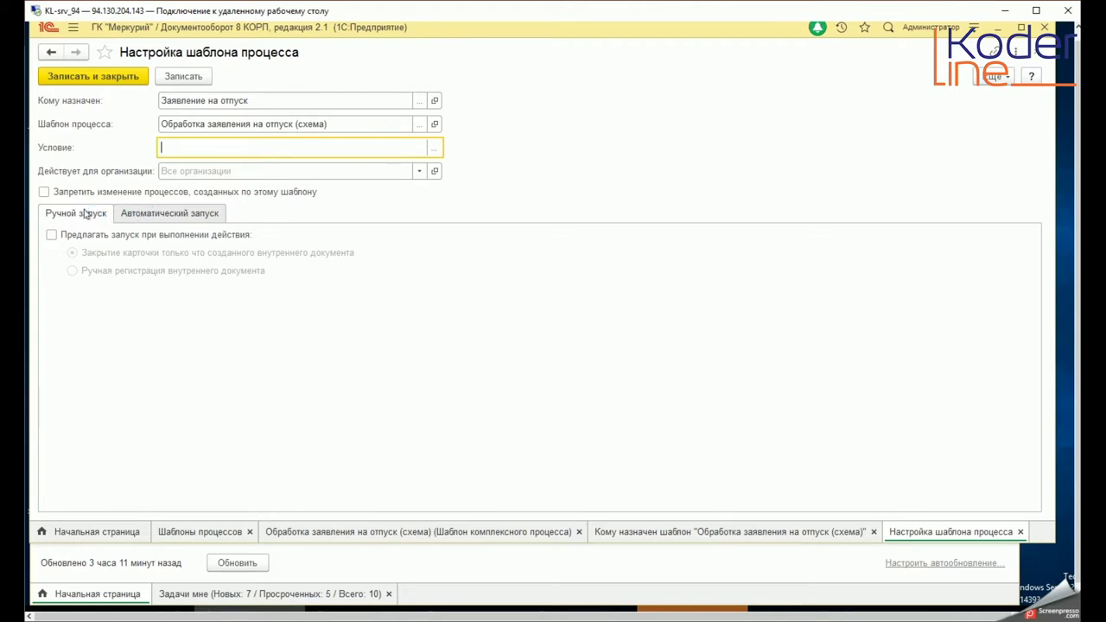
pyautogui.click(132, 214)
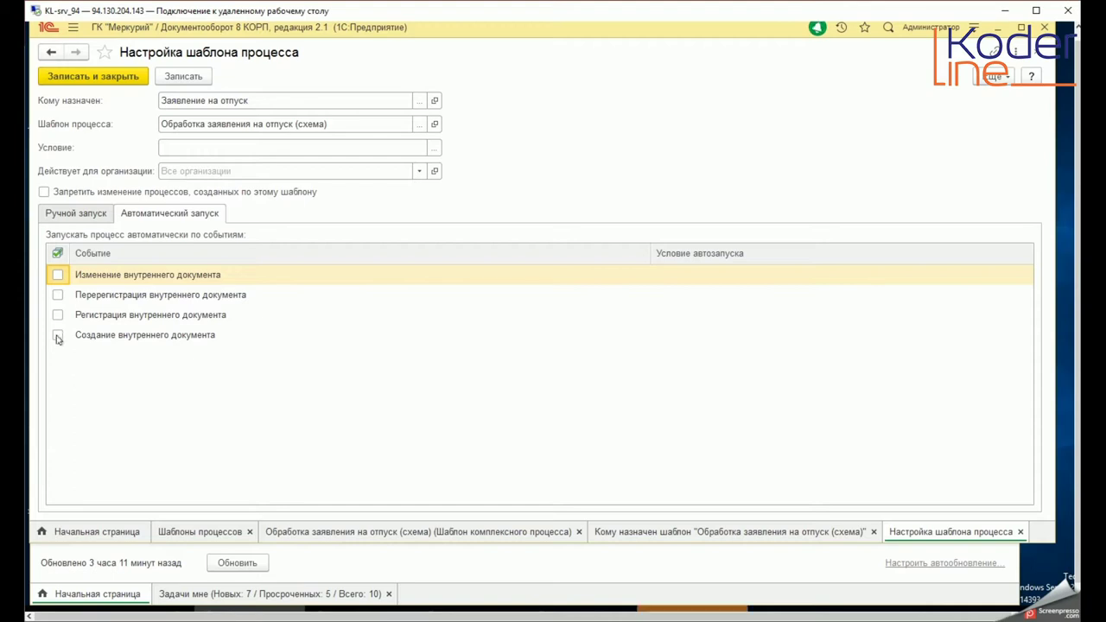
pyautogui.click(69, 215)
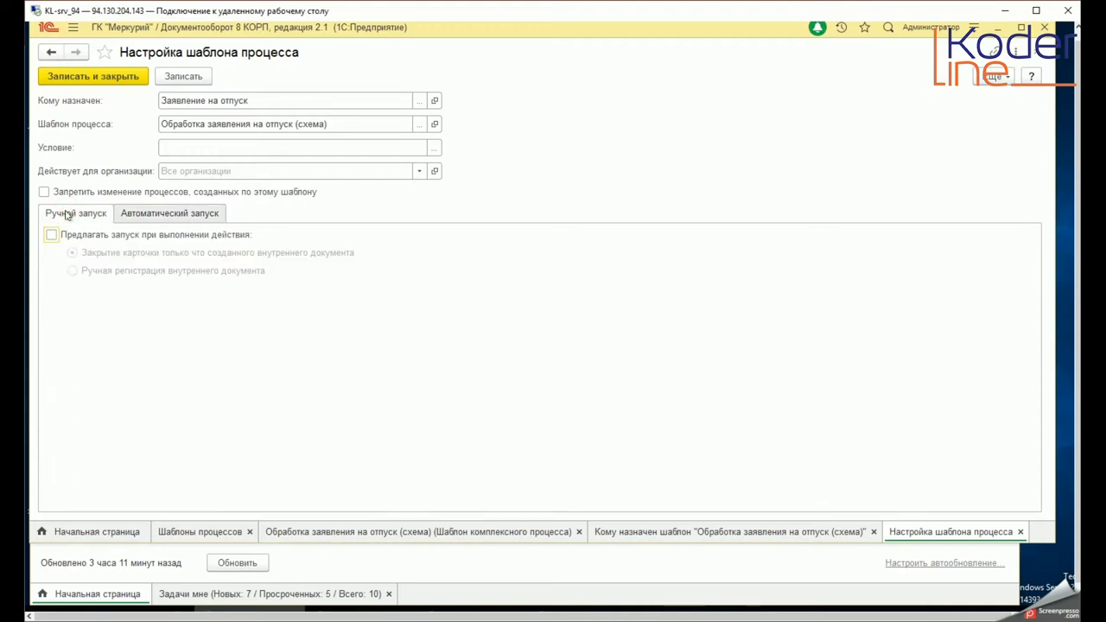
# Enable offering a manual launch when a newly created internal document's card is closed, save the assignment and return to the process templates list
pyautogui.click(52, 236)
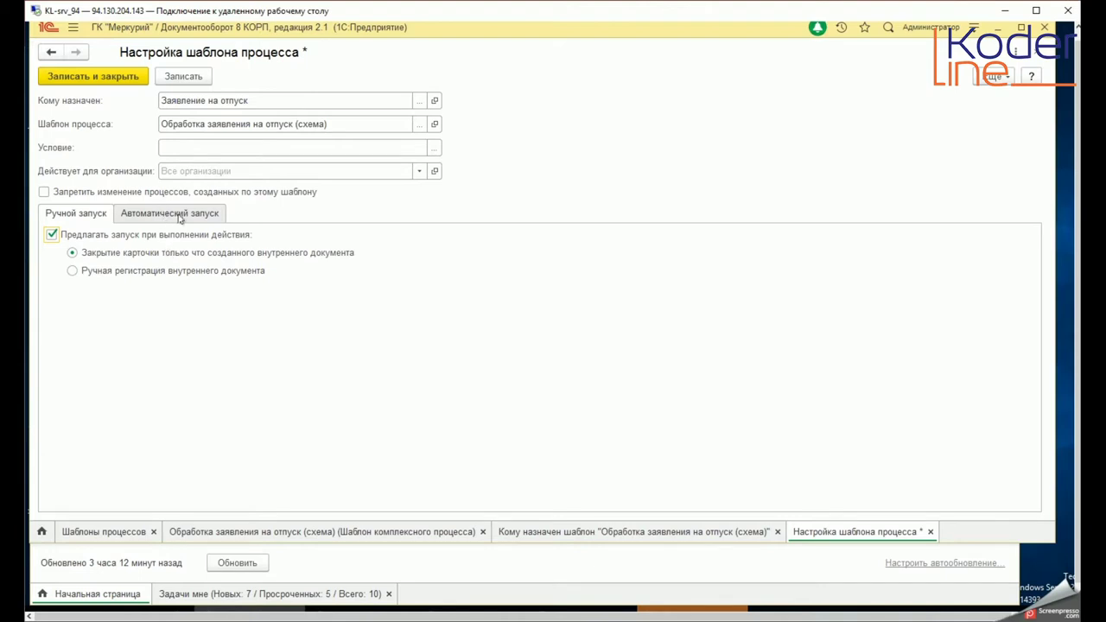
pyautogui.click(100, 77)
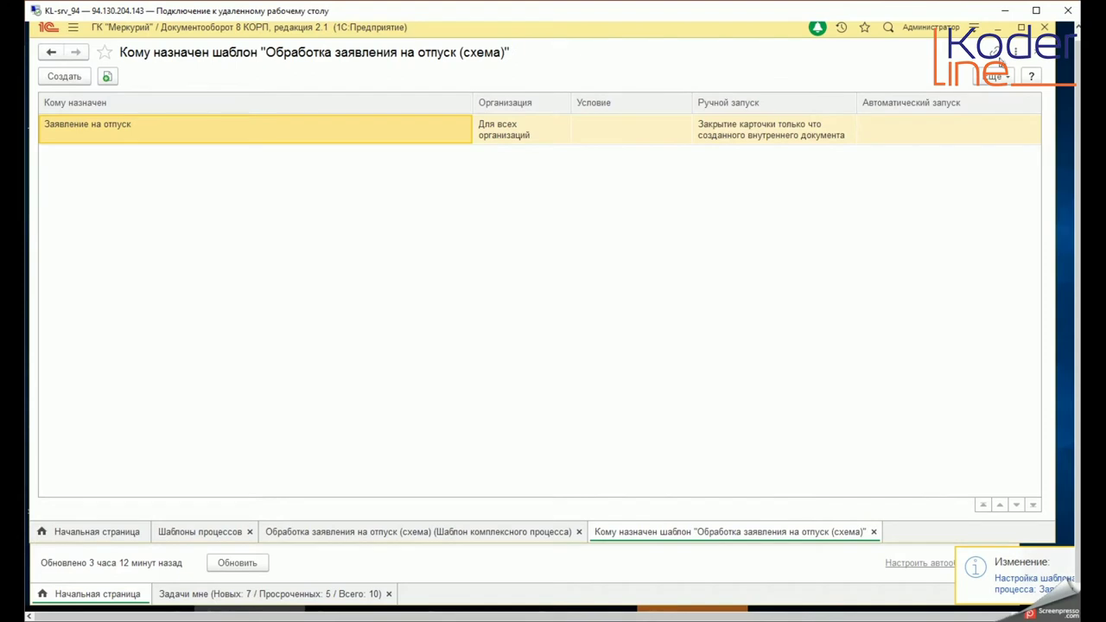
pyautogui.click(1037, 54)
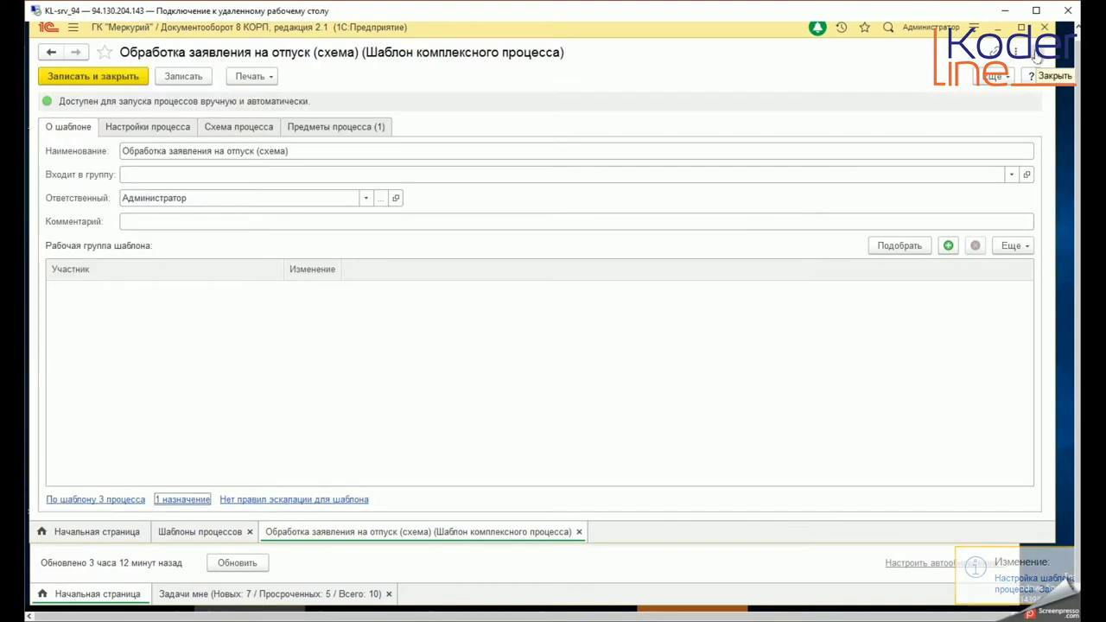
pyautogui.click(1037, 55)
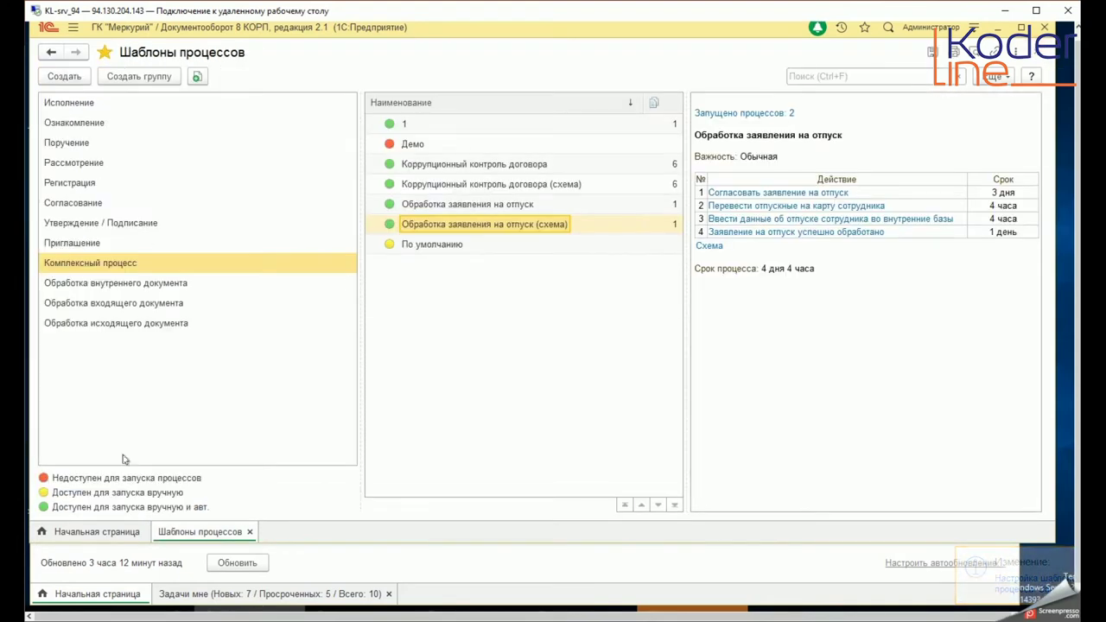
# Switch to the employee's 1C session and create an internal document from the "Заявление на отпуск" template
pyautogui.click(331, 614)
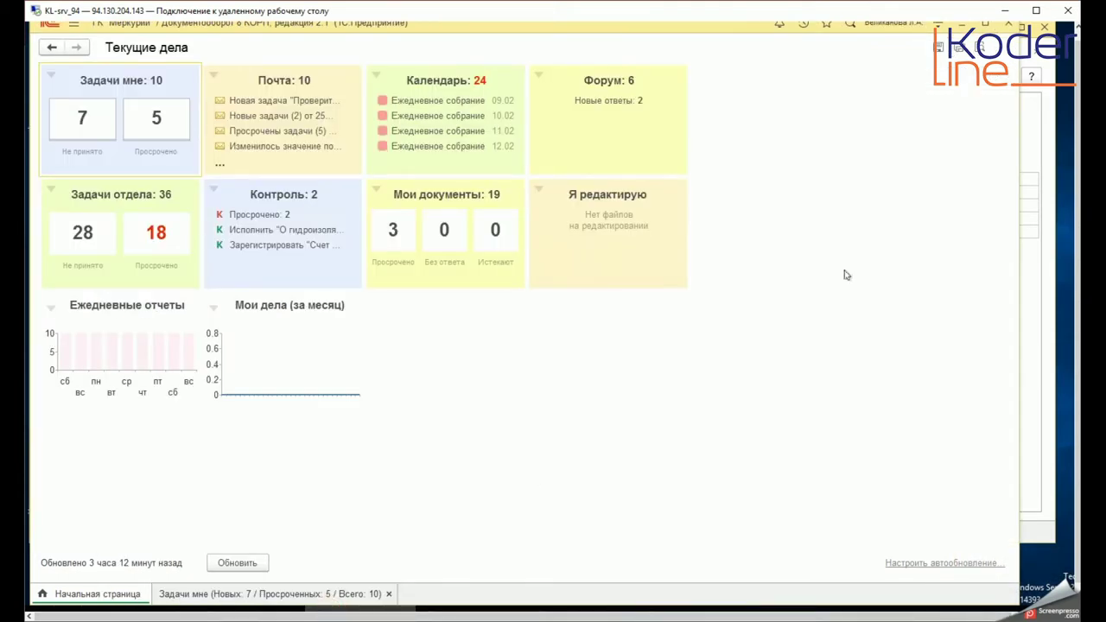
pyautogui.click(74, 28)
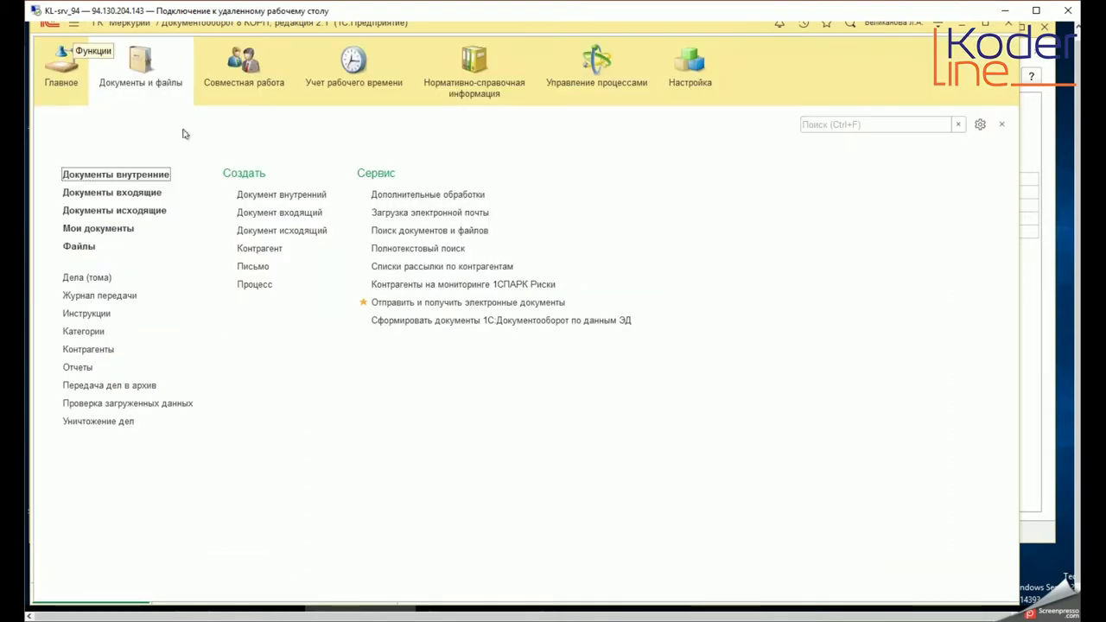
pyautogui.click(275, 194)
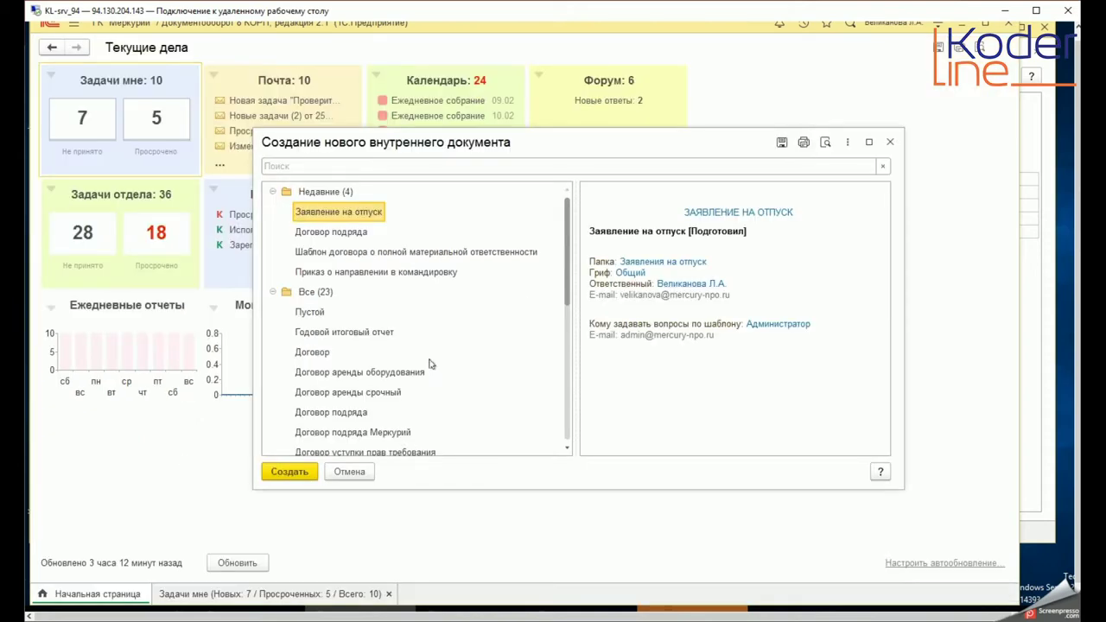
pyautogui.click(323, 212)
pyautogui.click(302, 471)
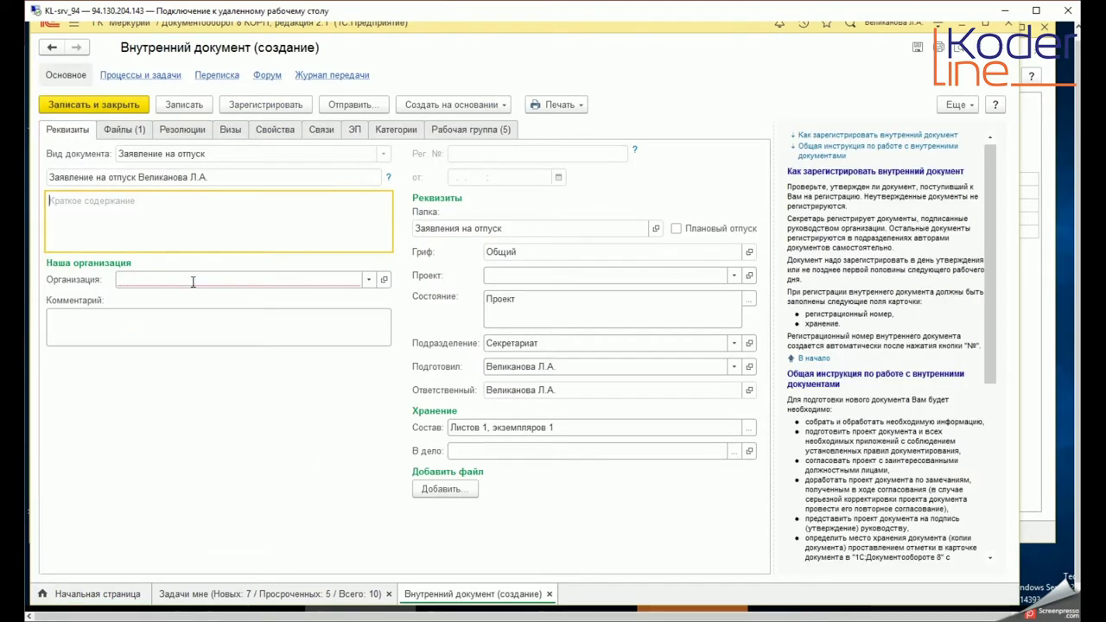
# Set the new vacation request's organization to ООО НПЦ "Меркурий"
pyautogui.click(138, 176)
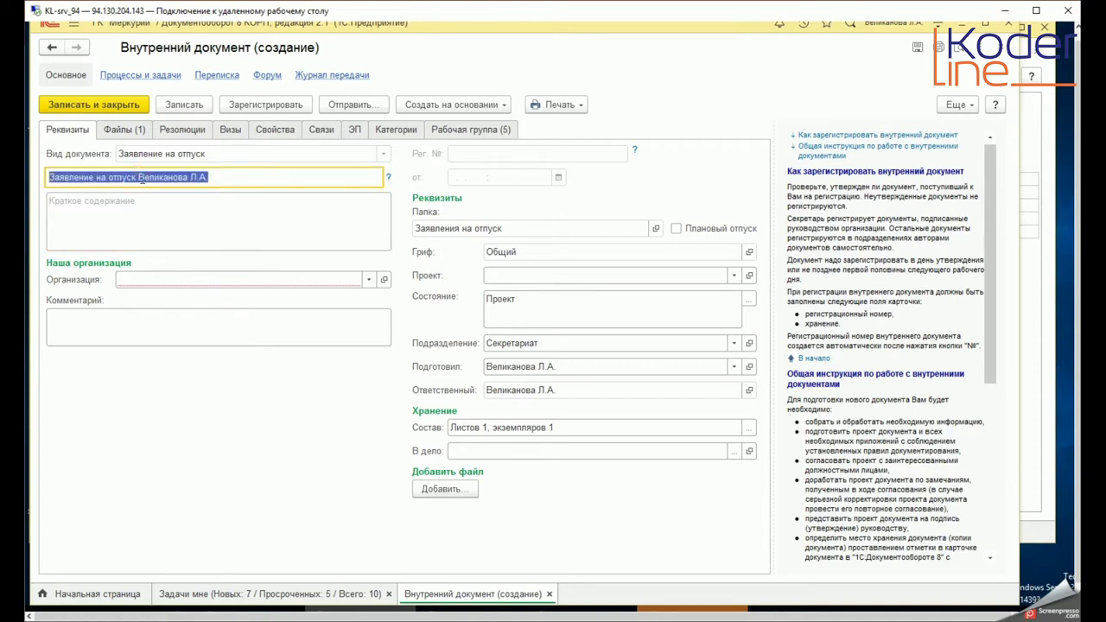
pyautogui.click(147, 278)
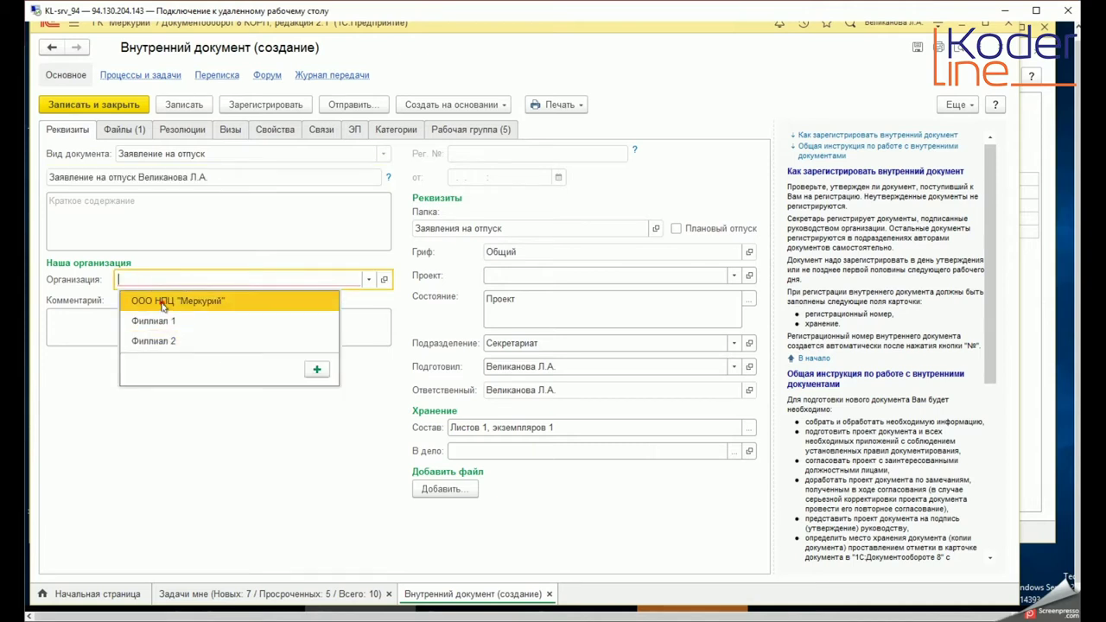
pyautogui.click(162, 301)
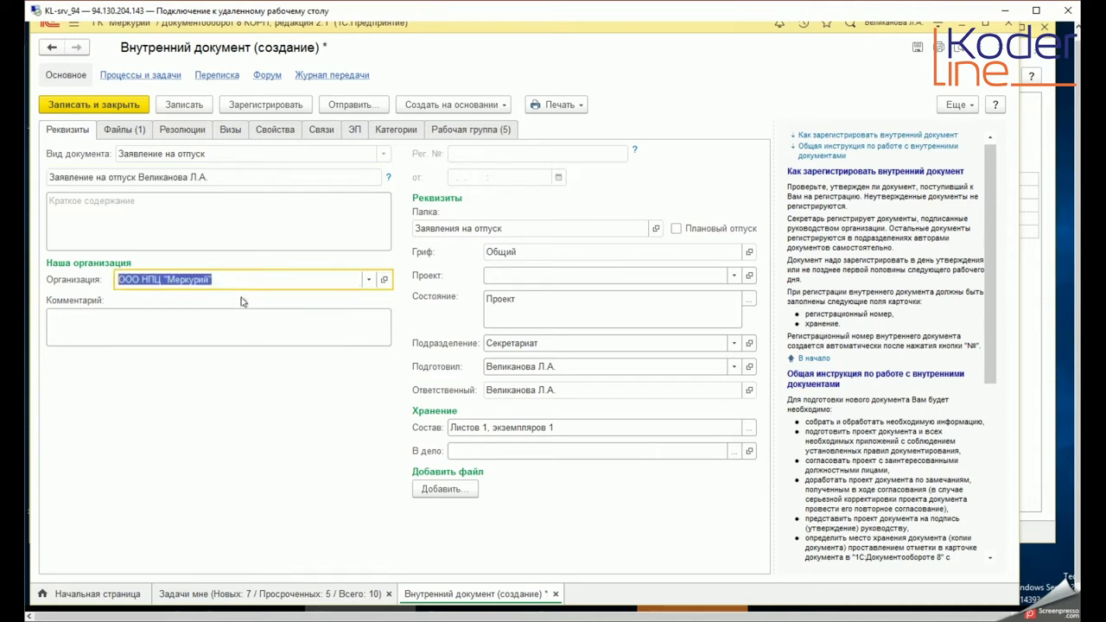
# Mark the vacation request as "Плановый отпуск", check its attached file and save the document
pyautogui.click(676, 230)
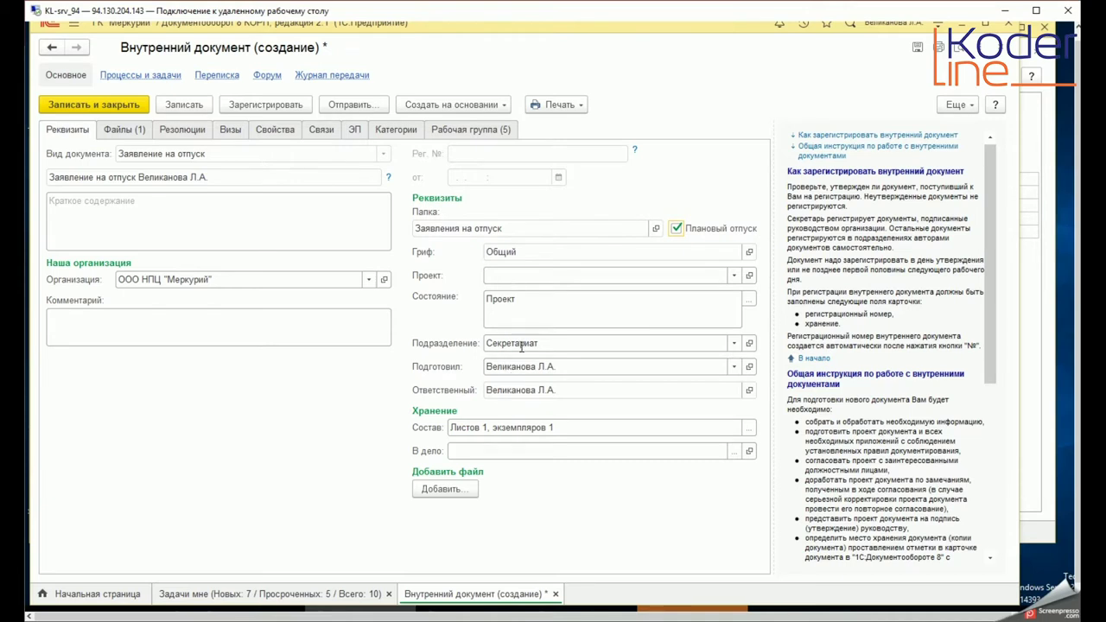
pyautogui.click(129, 130)
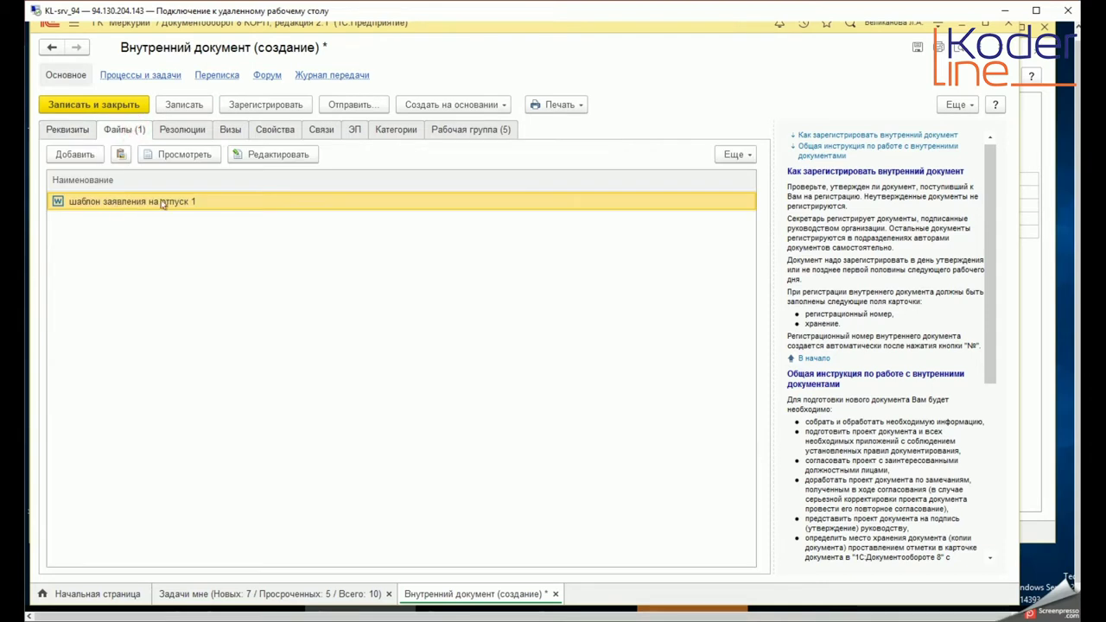
pyautogui.click(179, 105)
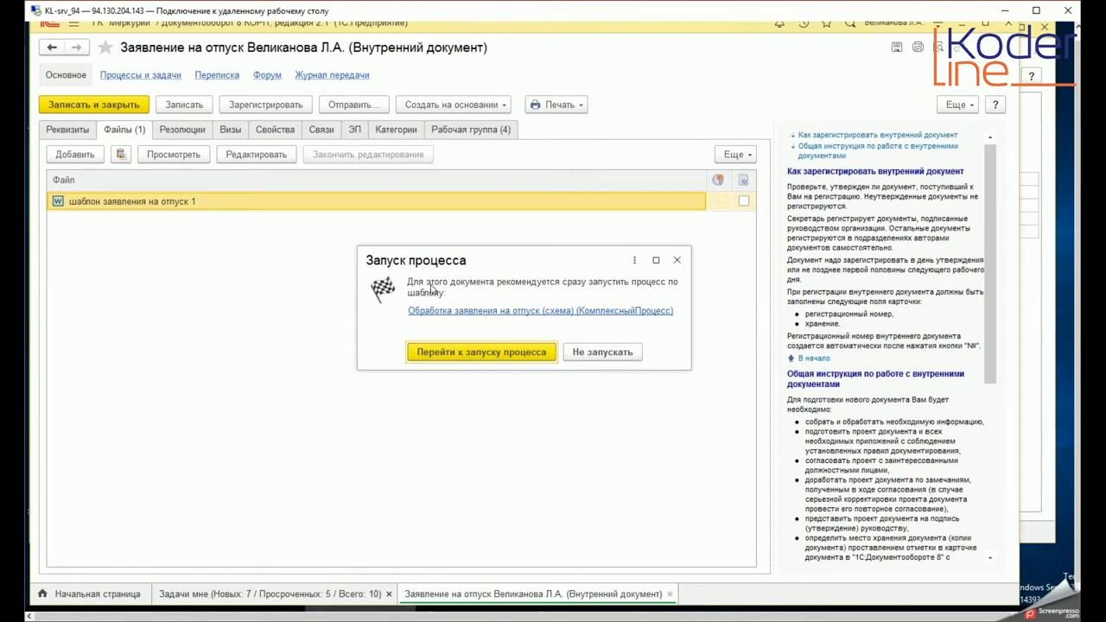
# Proceed with the suggested "Обработка заявления на отпуск" process, review its scheme, and start and close it
pyautogui.click(459, 353)
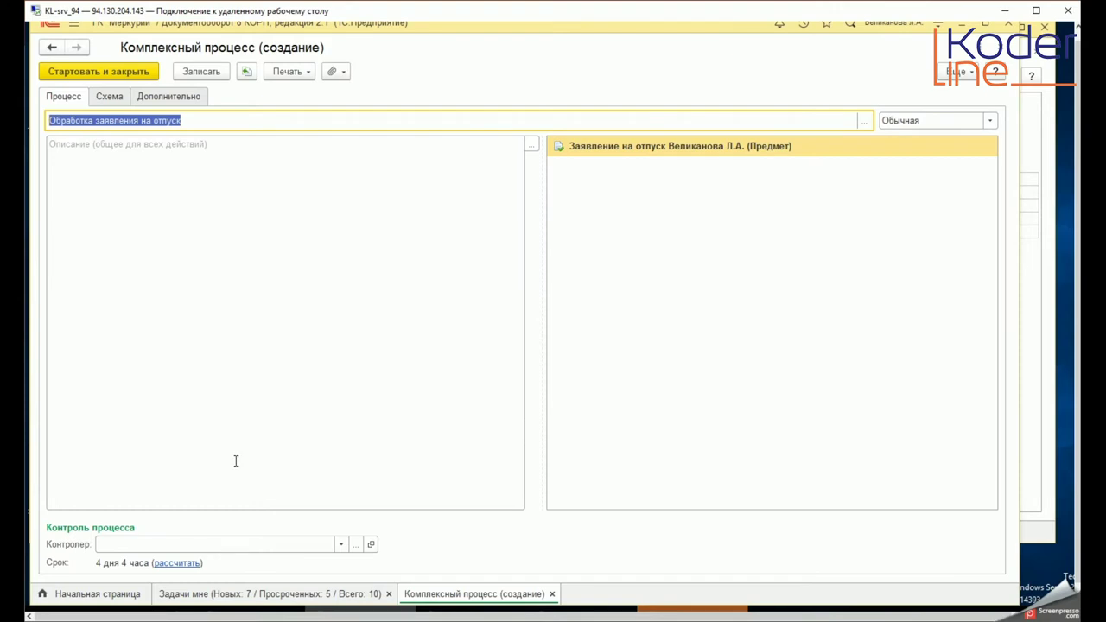
pyautogui.click(109, 154)
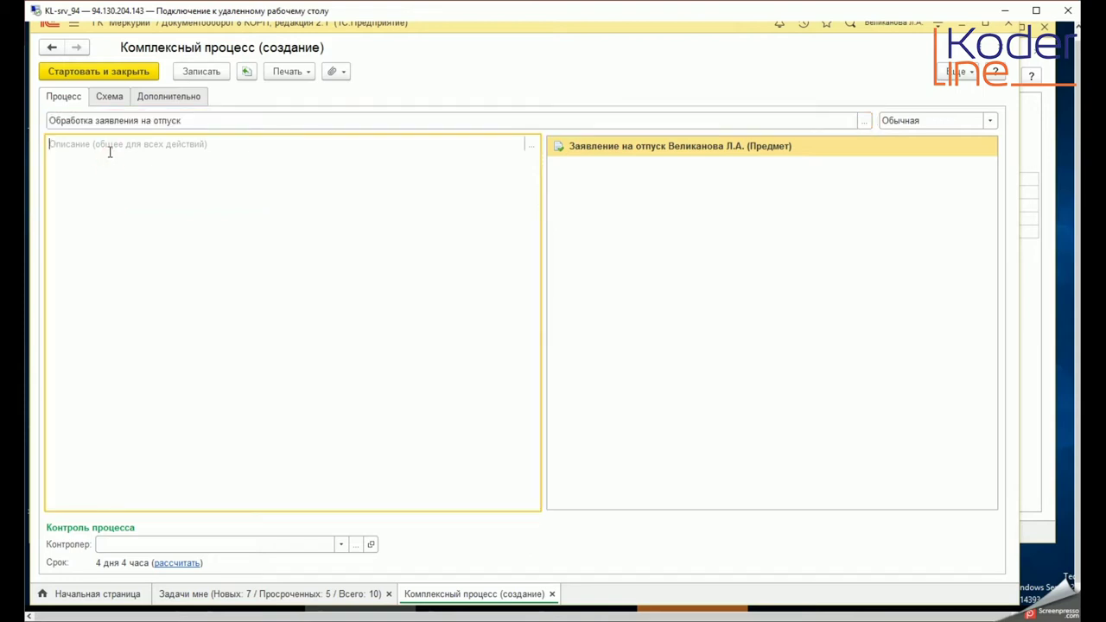
pyautogui.click(111, 99)
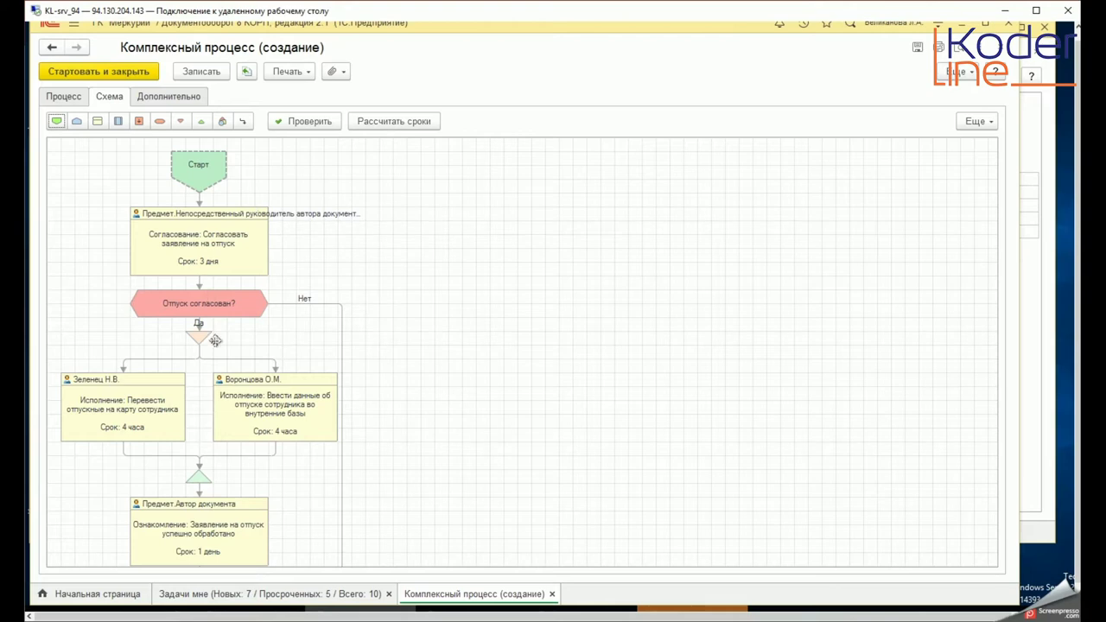
pyautogui.click(187, 171)
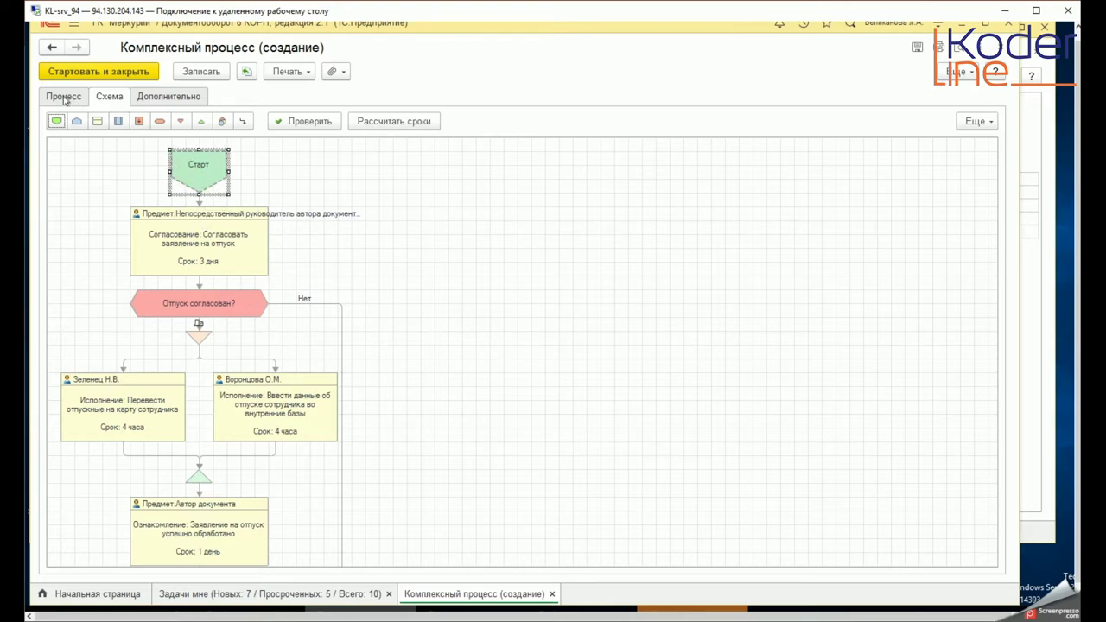
pyautogui.click(90, 75)
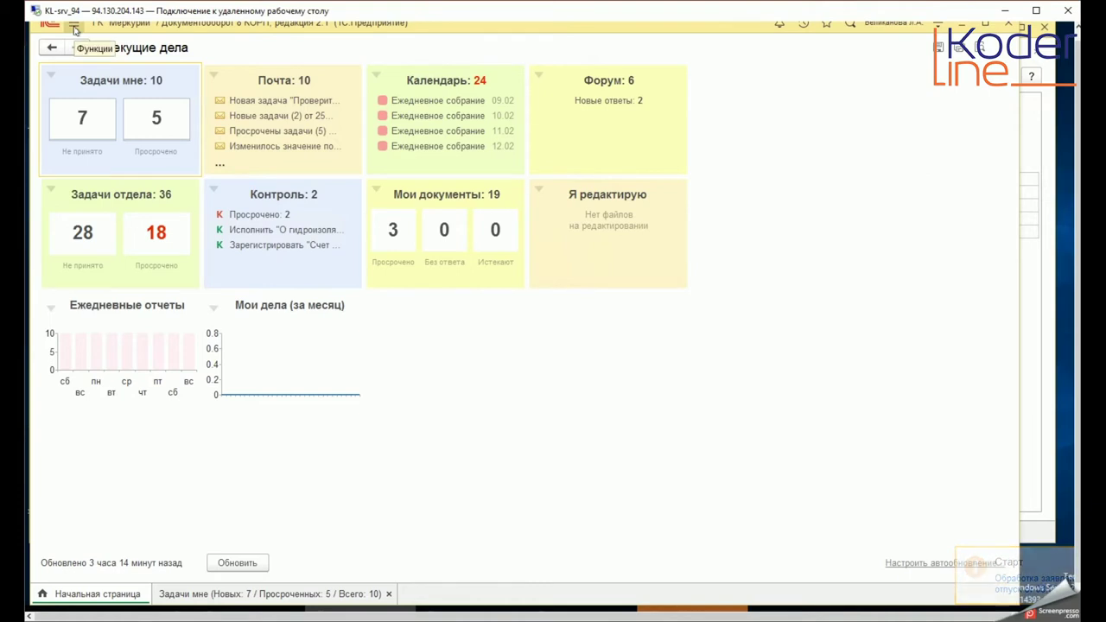
# Open the newest "Заявление на отпуск" from the internal documents list and examine its processes, tasks and assigned performer
pyautogui.click(74, 29)
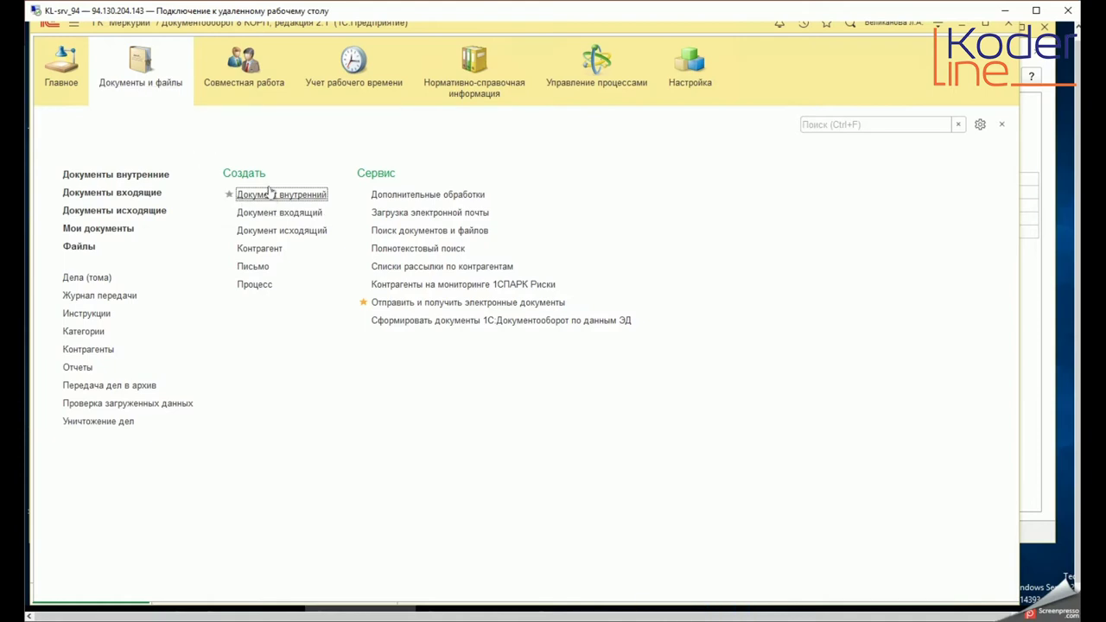
pyautogui.click(116, 176)
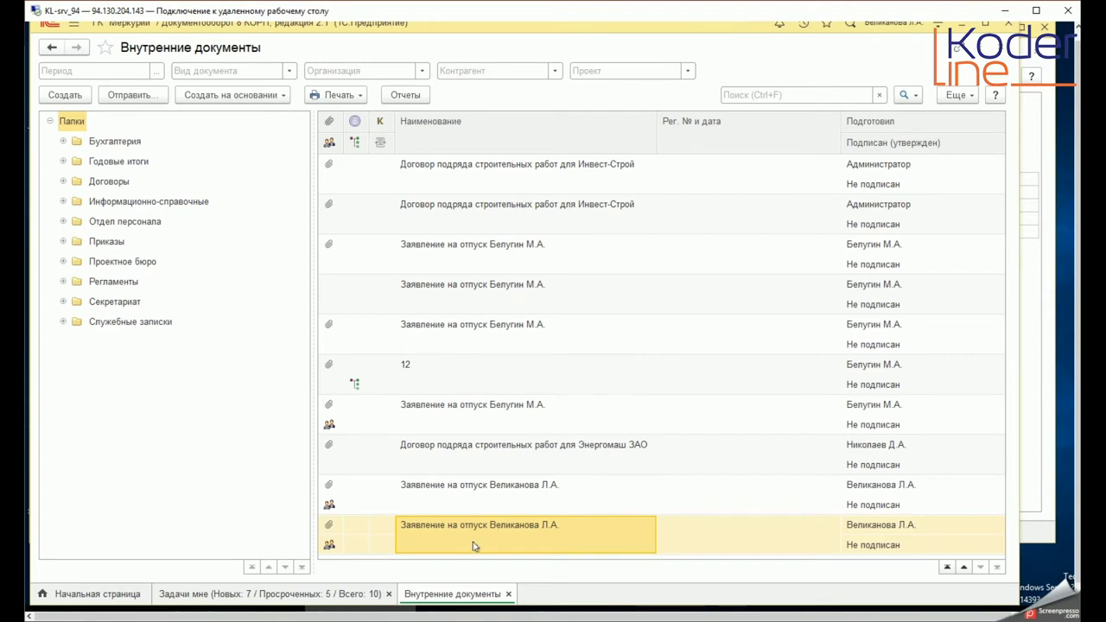
pyautogui.doubleClick(473, 536)
pyautogui.click(140, 74)
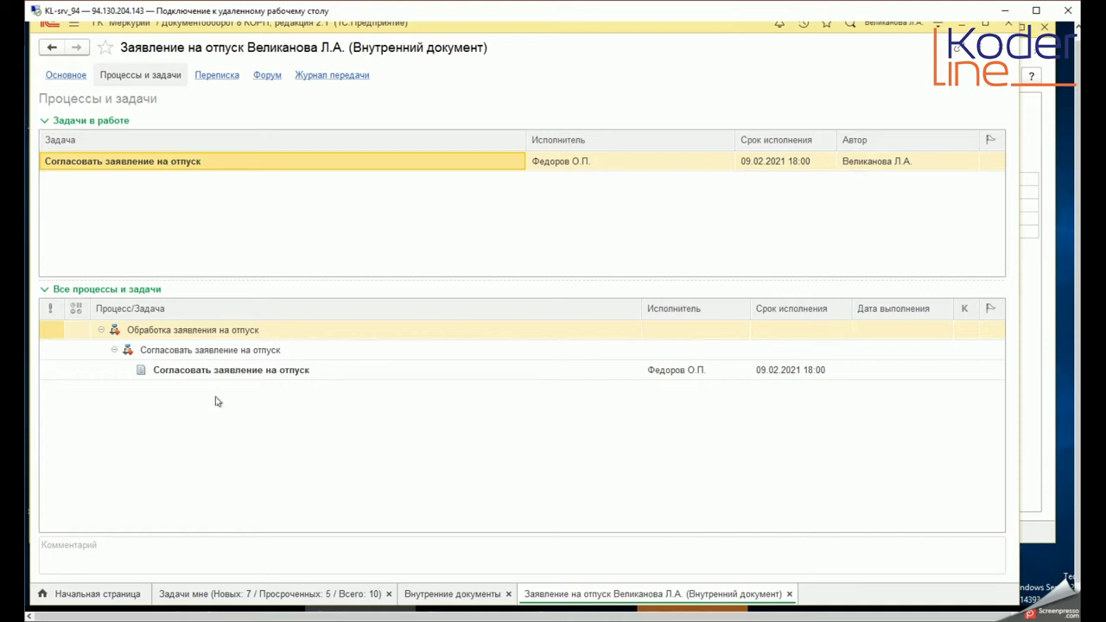
pyautogui.click(223, 370)
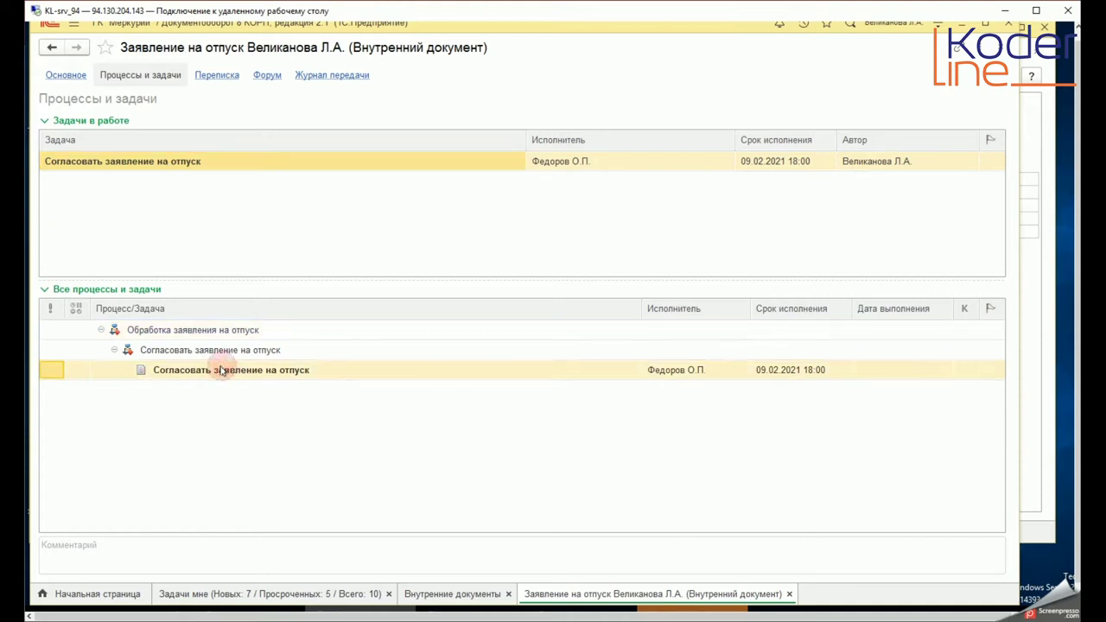
pyautogui.click(679, 372)
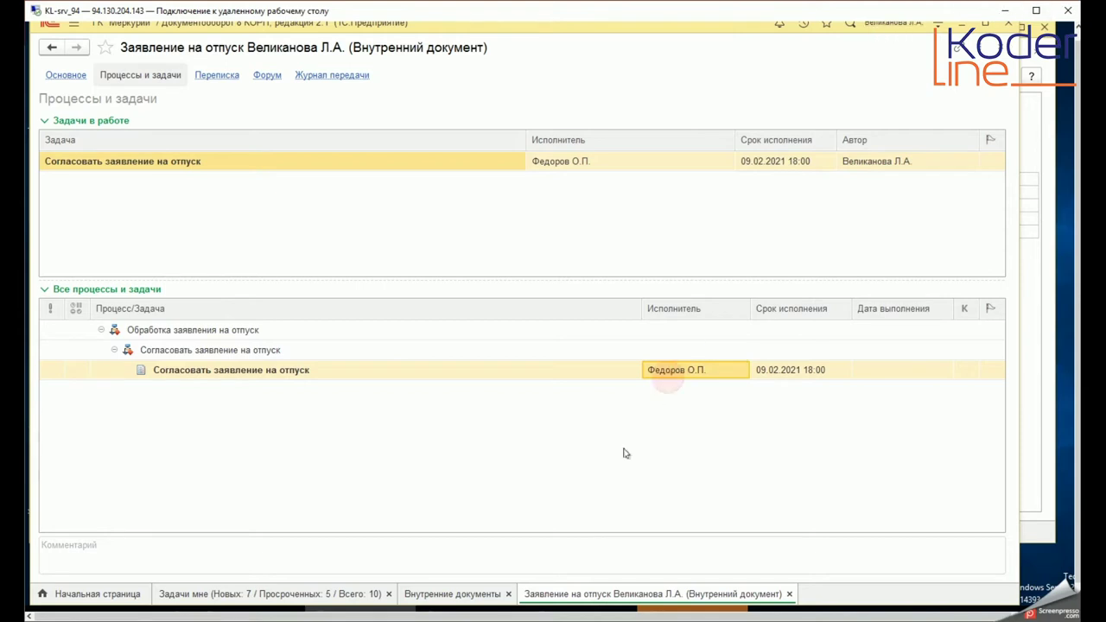
pyautogui.click(101, 165)
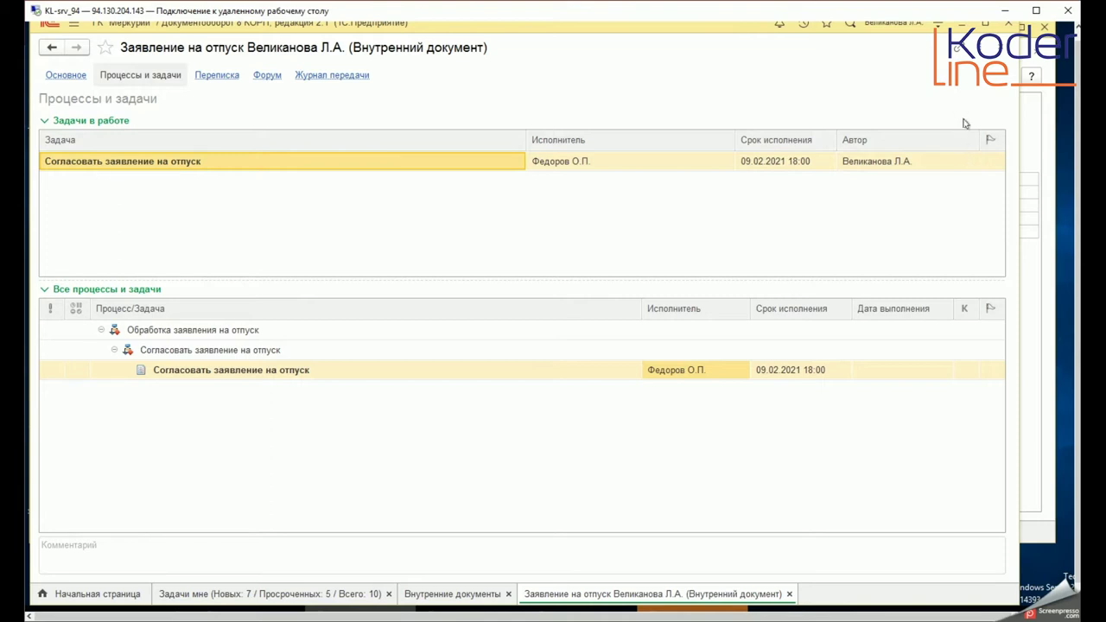
# Open the running "Обработка заявления на отпуск" process, examine the approval step in its scheme and close the process card
pyautogui.doubleClick(218, 331)
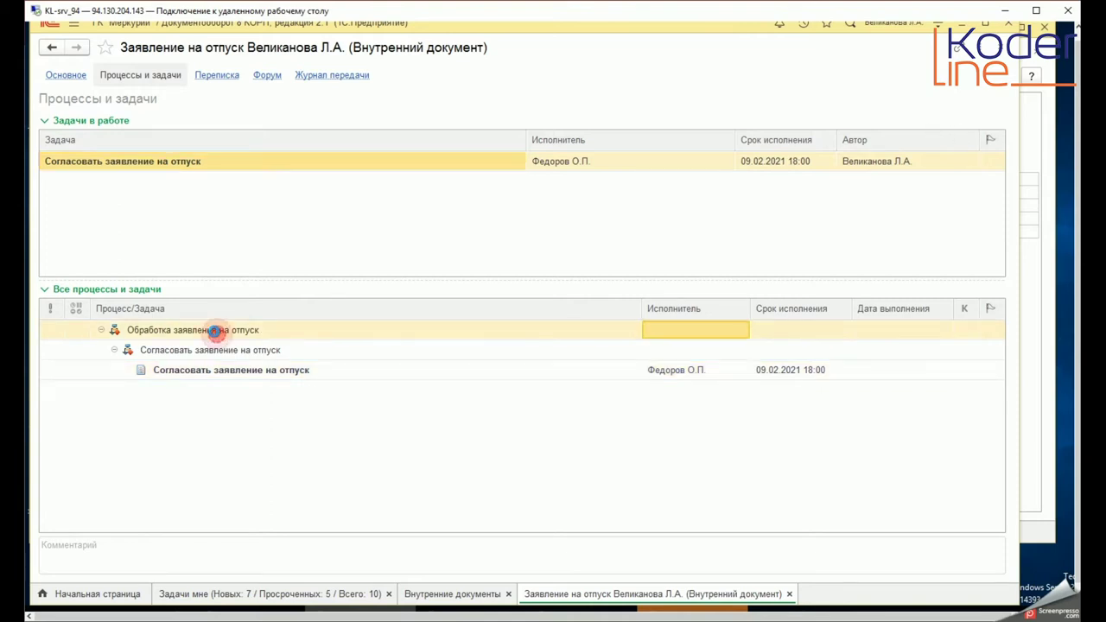
pyautogui.click(112, 125)
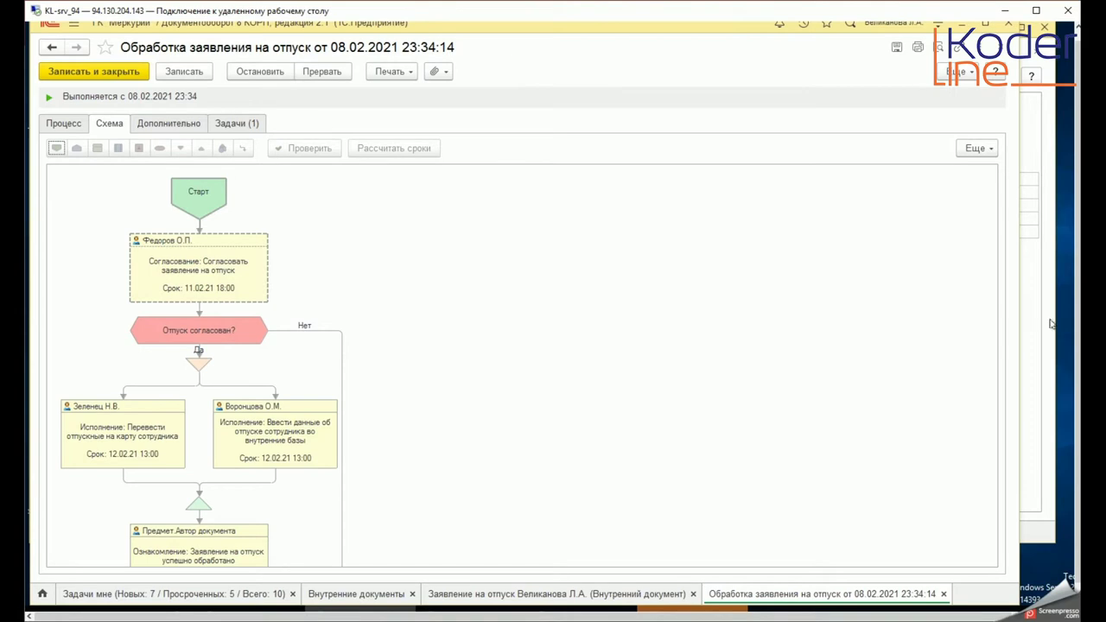
pyautogui.click(205, 256)
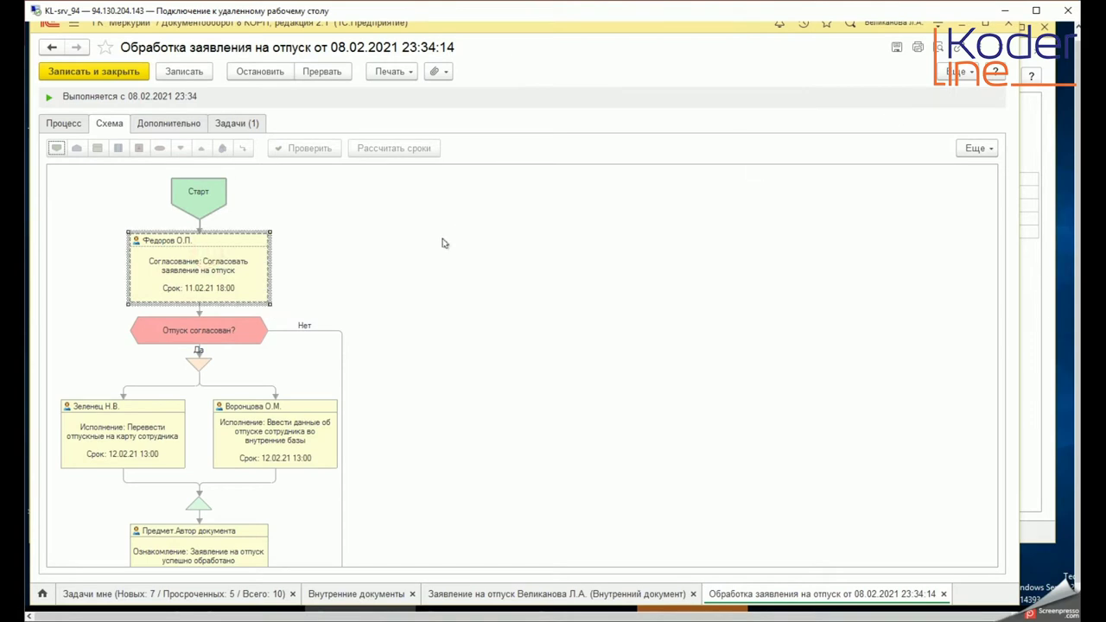
pyautogui.click(1000, 47)
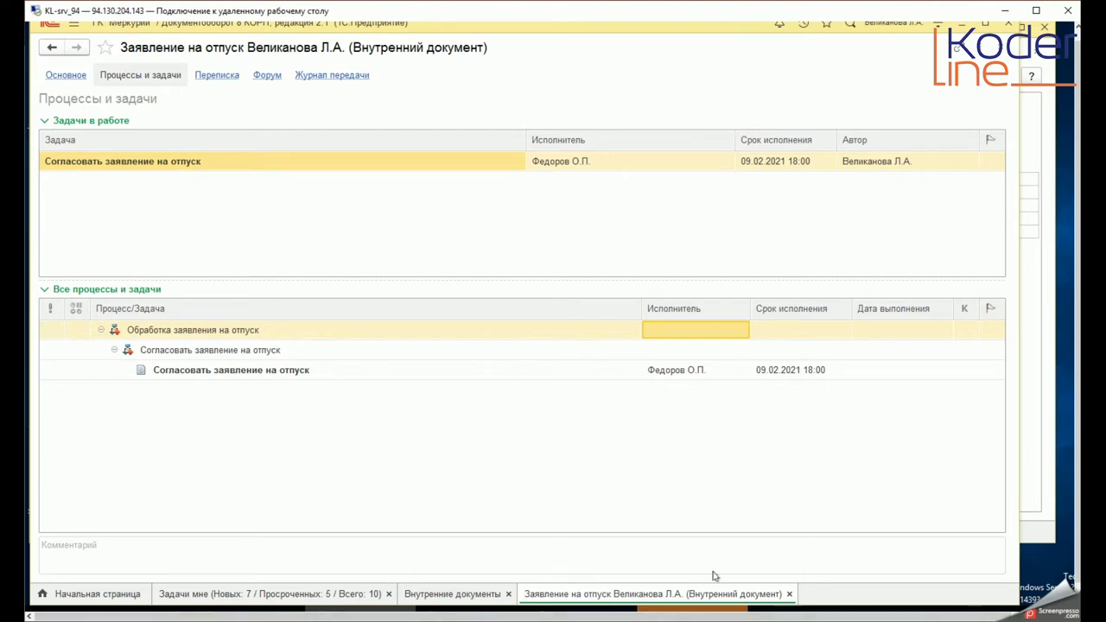
# Switch to the manager's 1C session, stop the meeting reminder and select the newest "Согласовать заявление на отпуск" task among the manager's tasks
pyautogui.moveTo(683, 613)
pyautogui.click(668, 608)
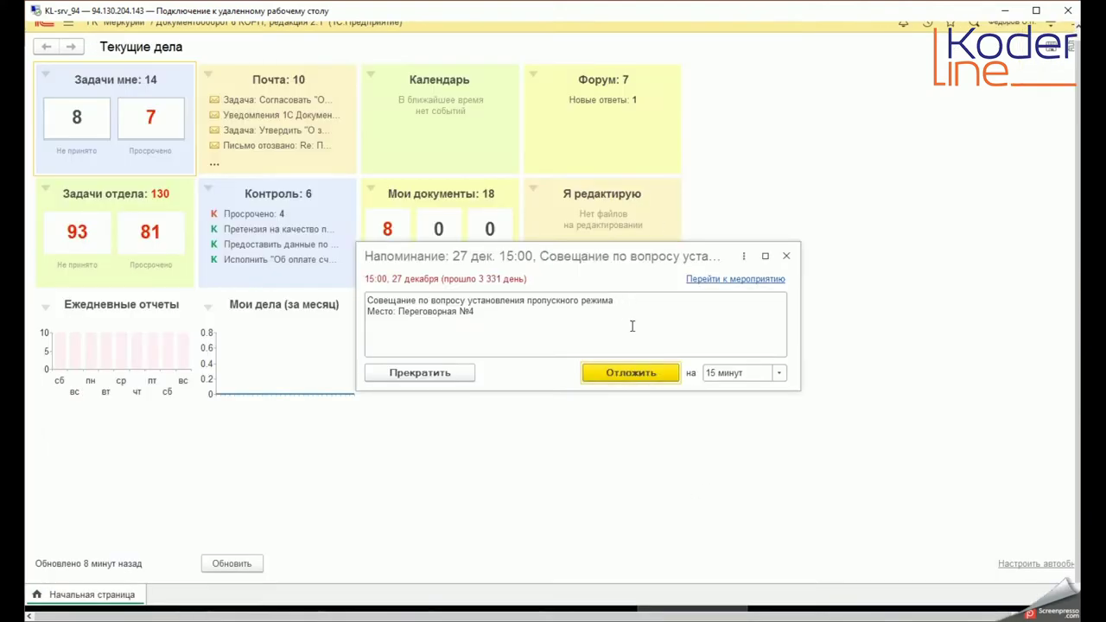
pyautogui.click(419, 373)
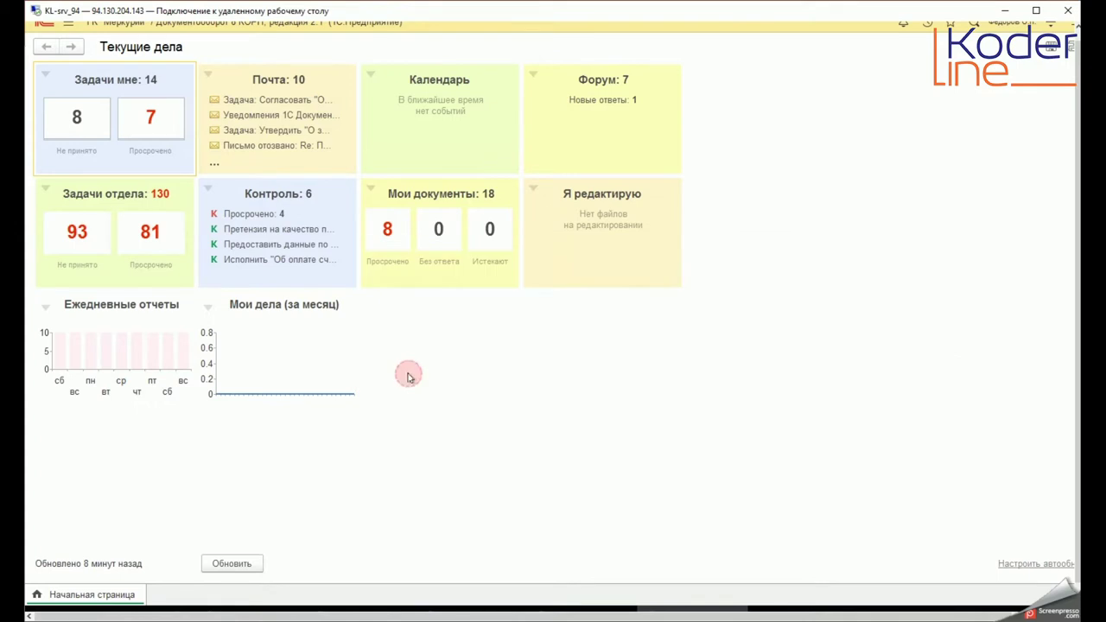
pyautogui.click(106, 80)
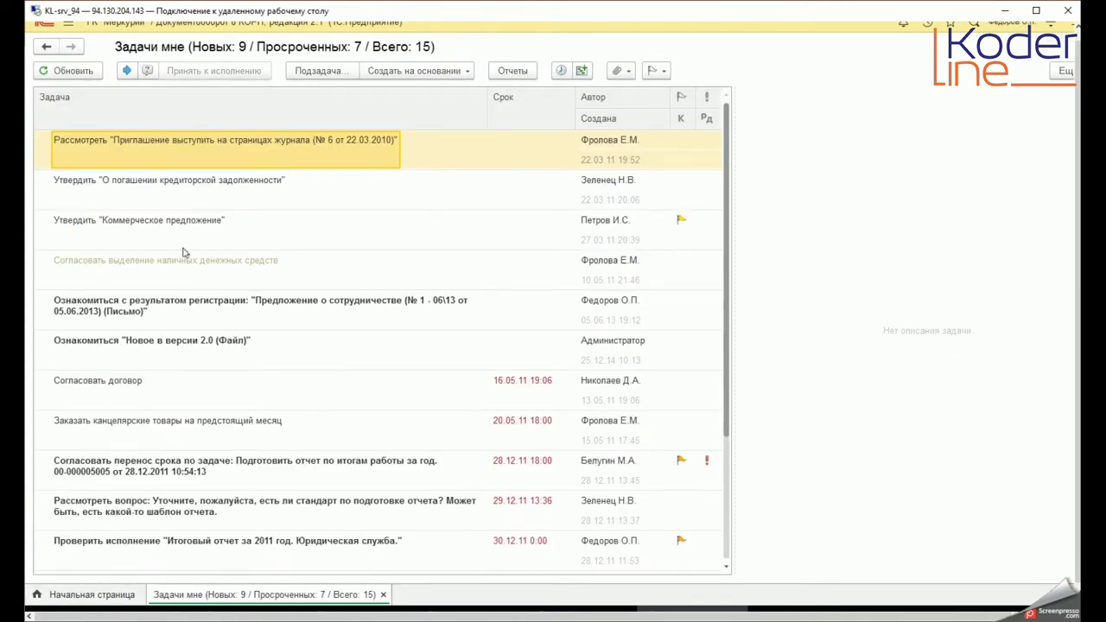
pyautogui.scroll(-4, 195, 240)
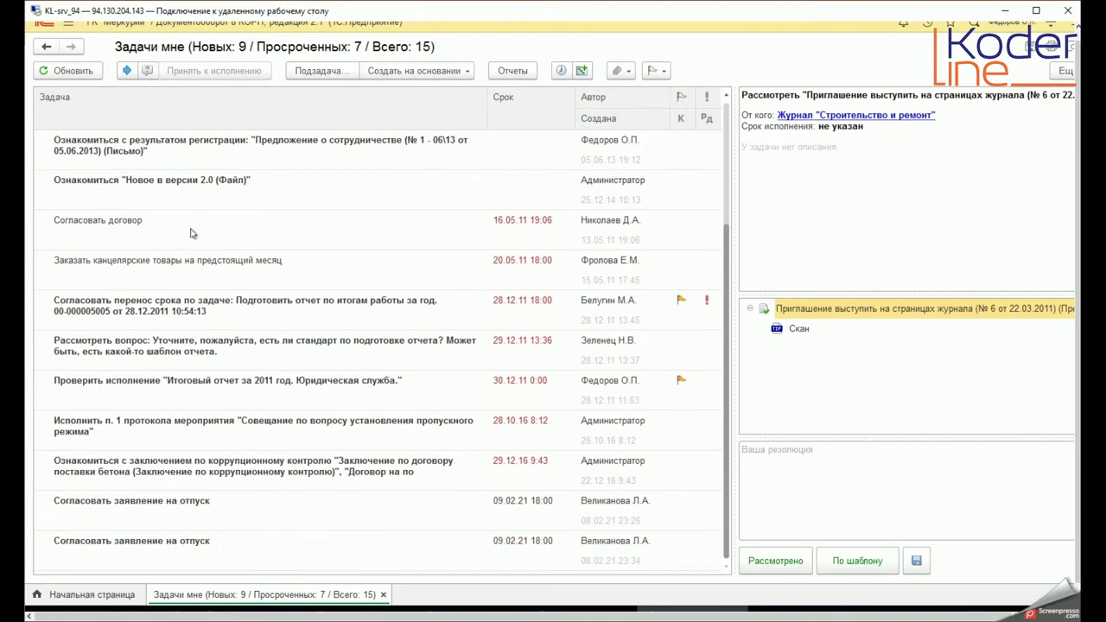
pyautogui.click(193, 554)
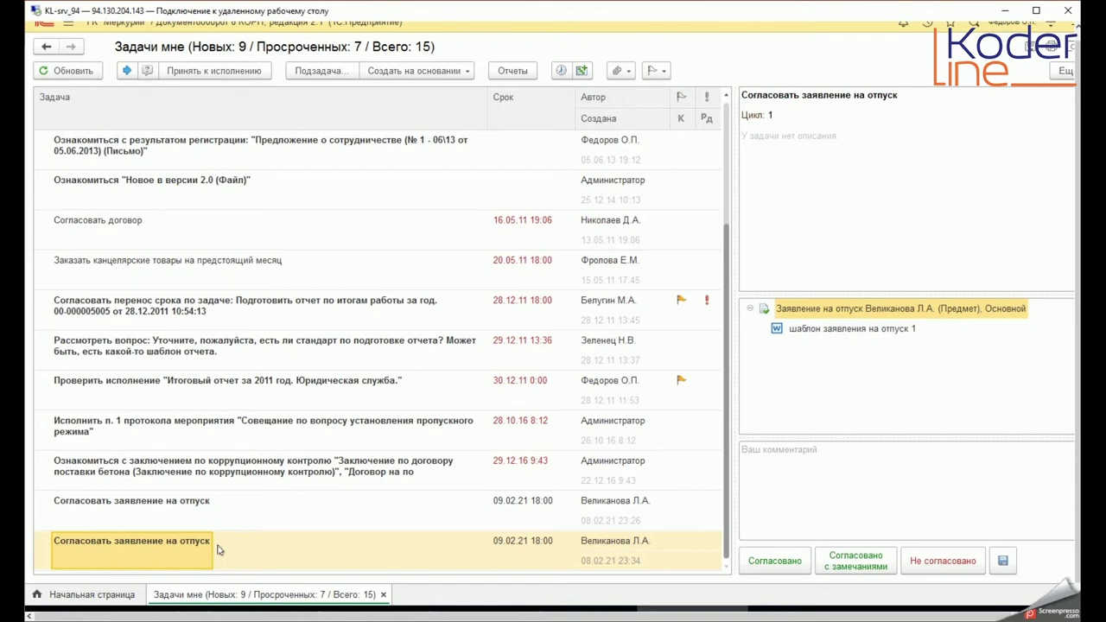
# View the task's attached file "шаблон заявления на отпуск 1" in Word, close it and go to the task's comment field
pyautogui.click(813, 311)
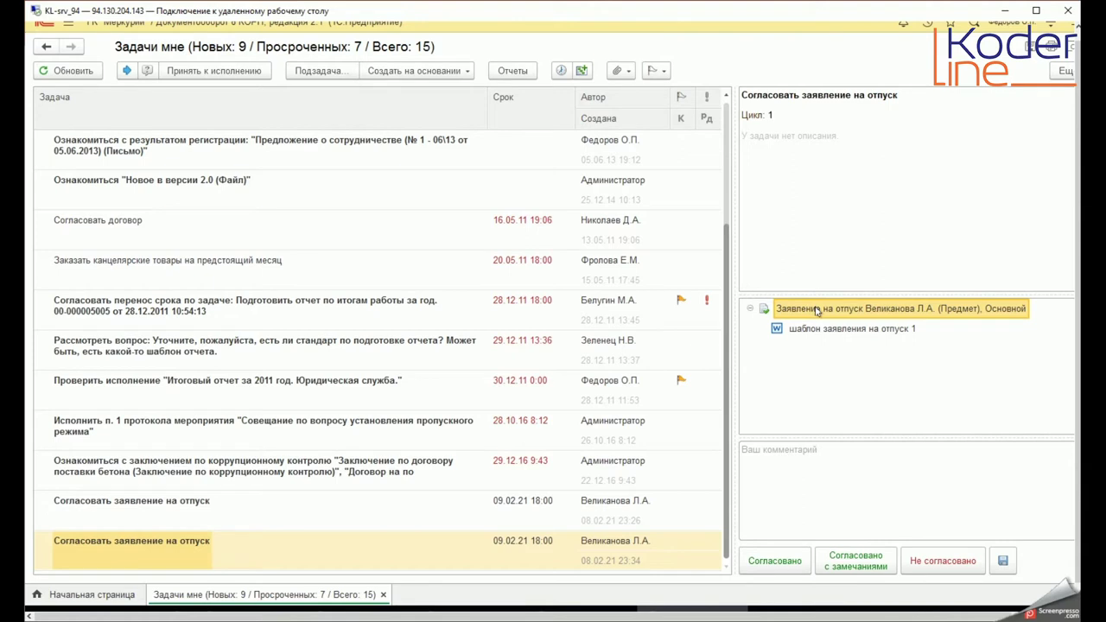
pyautogui.click(822, 334)
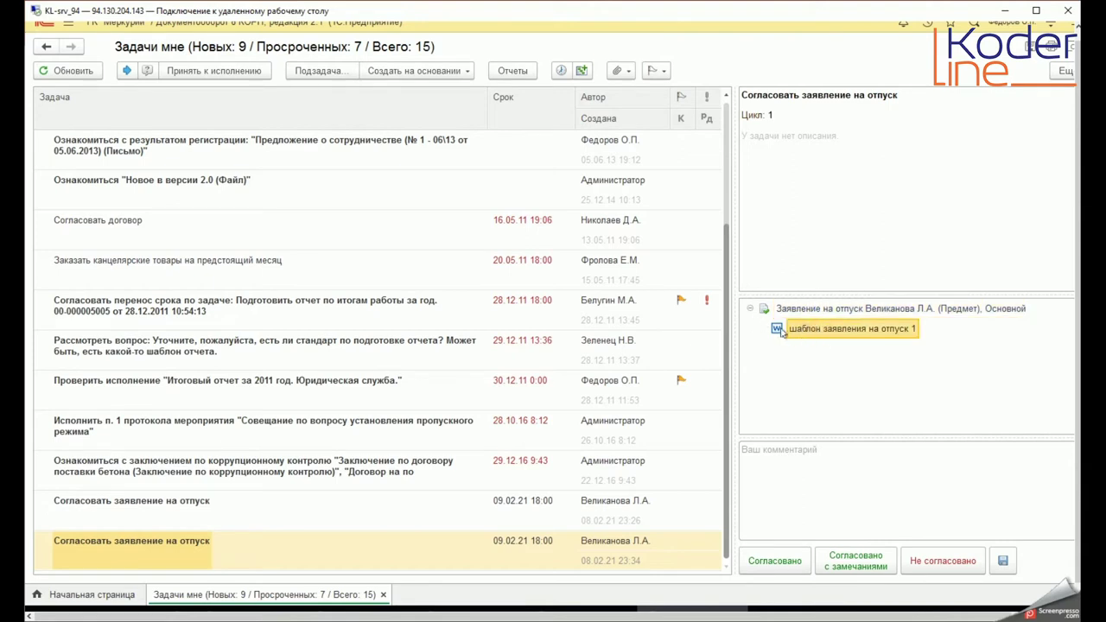
pyautogui.doubleClick(827, 331)
pyautogui.click(506, 312)
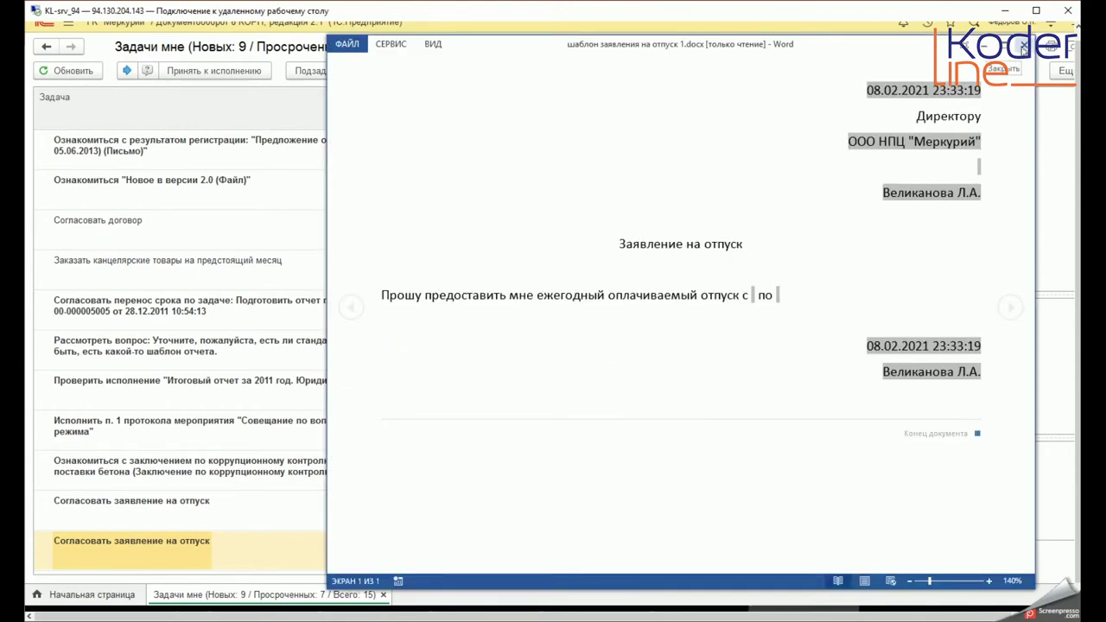
pyautogui.click(1024, 49)
pyautogui.click(784, 456)
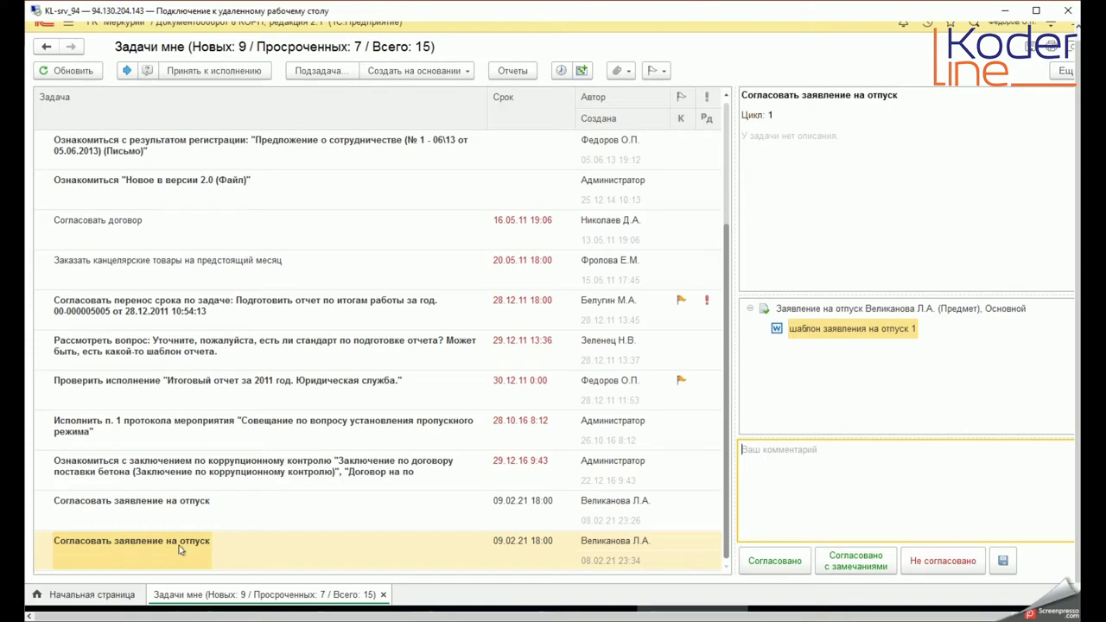
# Open the newest "Согласовать заявление на отпуск" task and send its author a question about the vacation beginning with "вопрос"
pyautogui.doubleClick(151, 551)
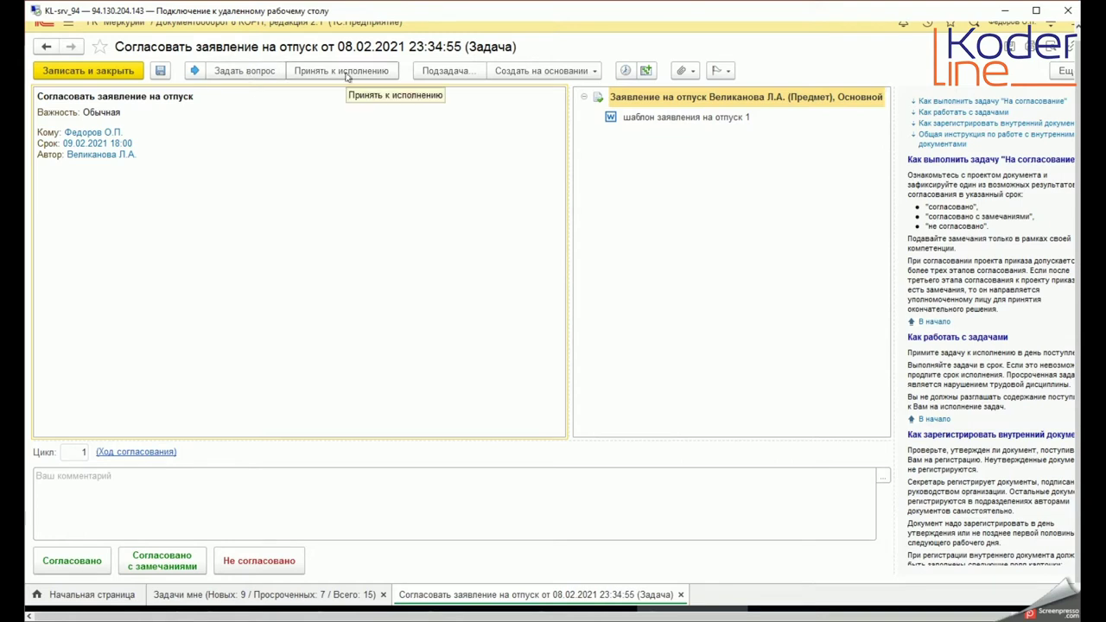
pyautogui.click(246, 71)
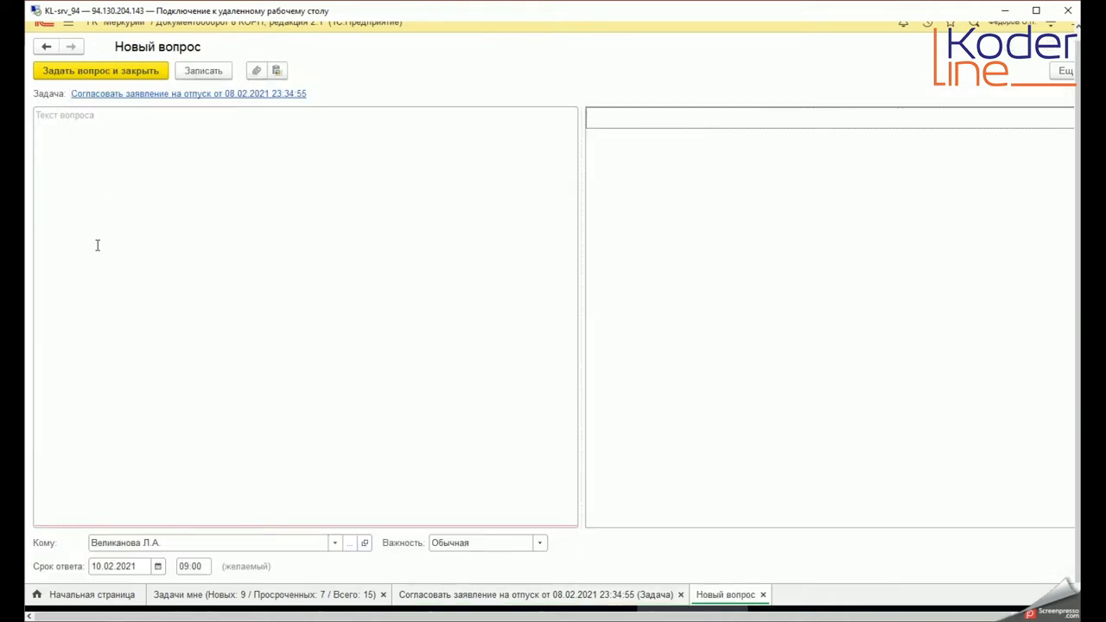
pyautogui.click(62, 115)
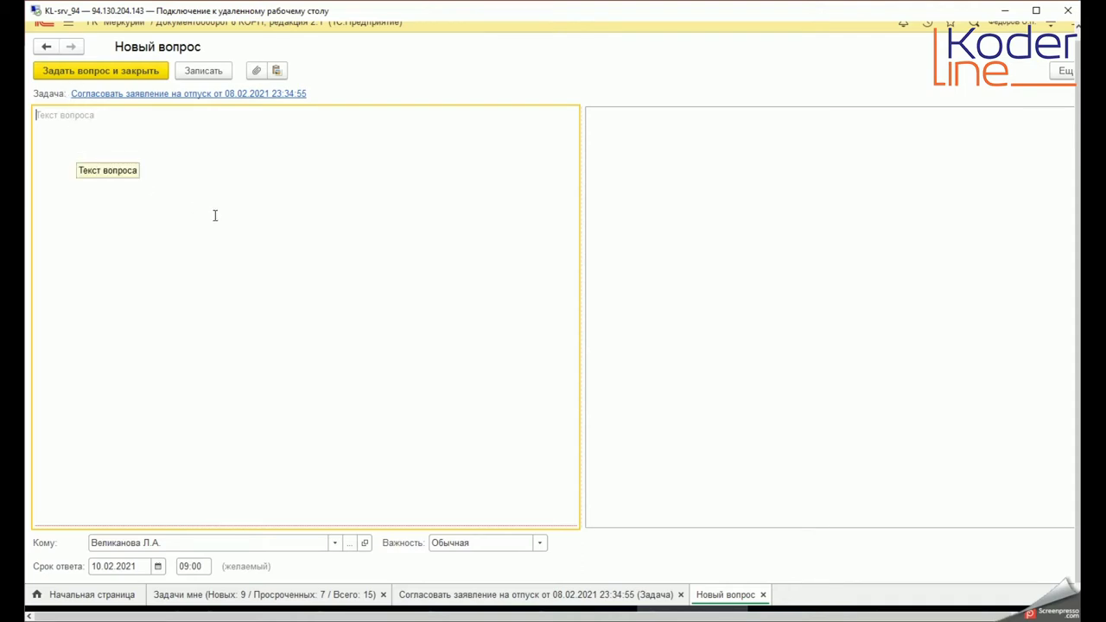
pyautogui.write('??')
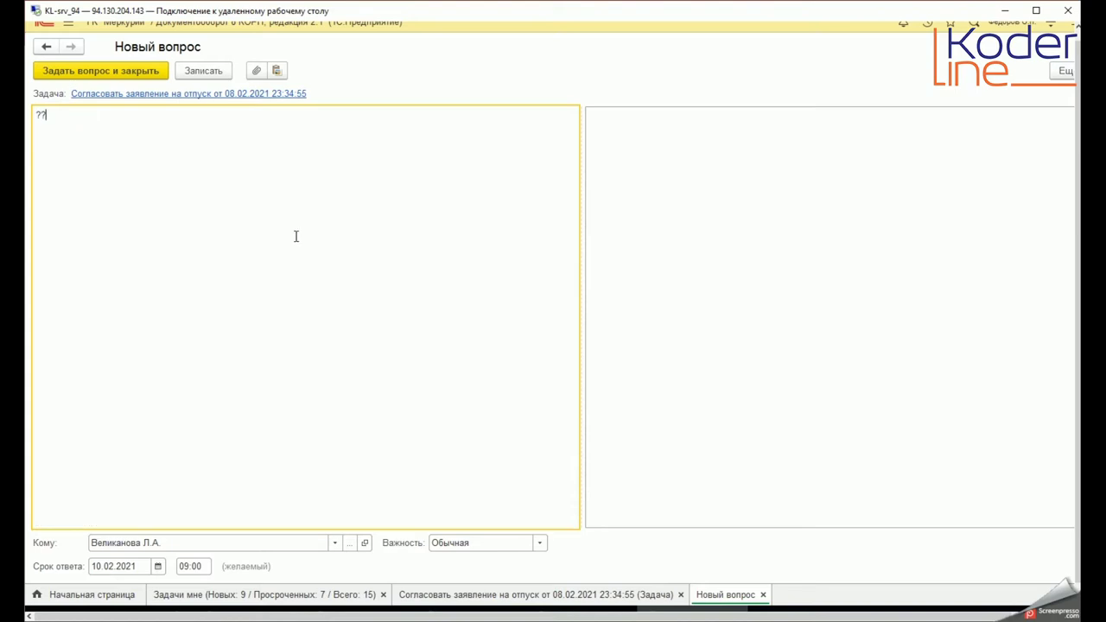
pyautogui.hotkey('ctrl', 'a')
pyautogui.write('вопрос')
pyautogui.click(61, 69)
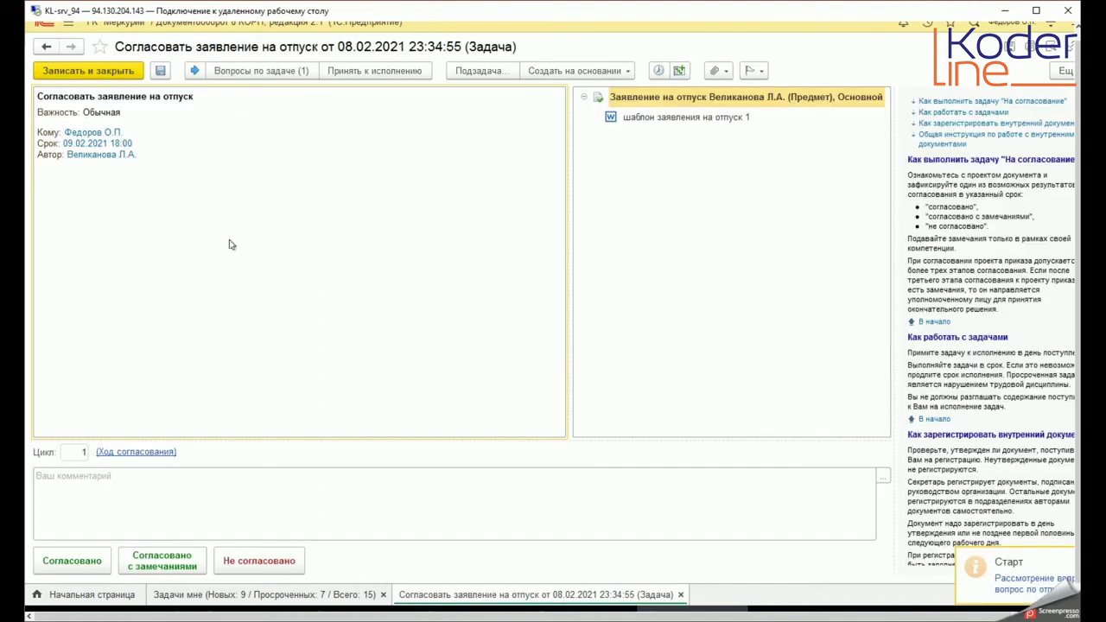
# Close the approval task card and check the newest "Согласовать заявление на отпуск" entry in the manager's task list
pyautogui.click(805, 66)
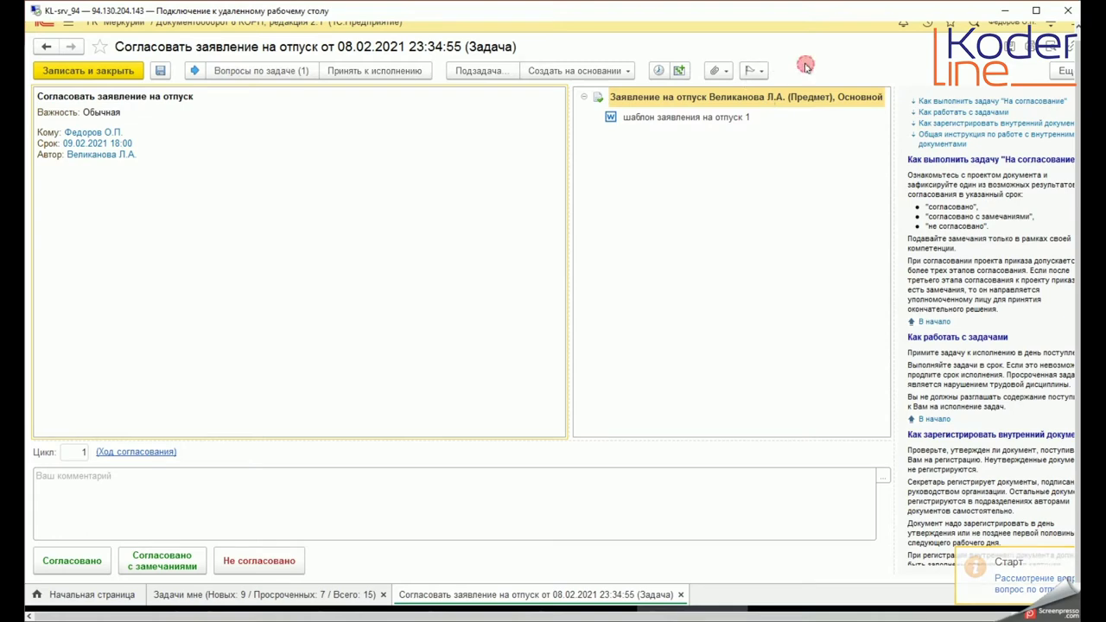
pyautogui.press('Escape')
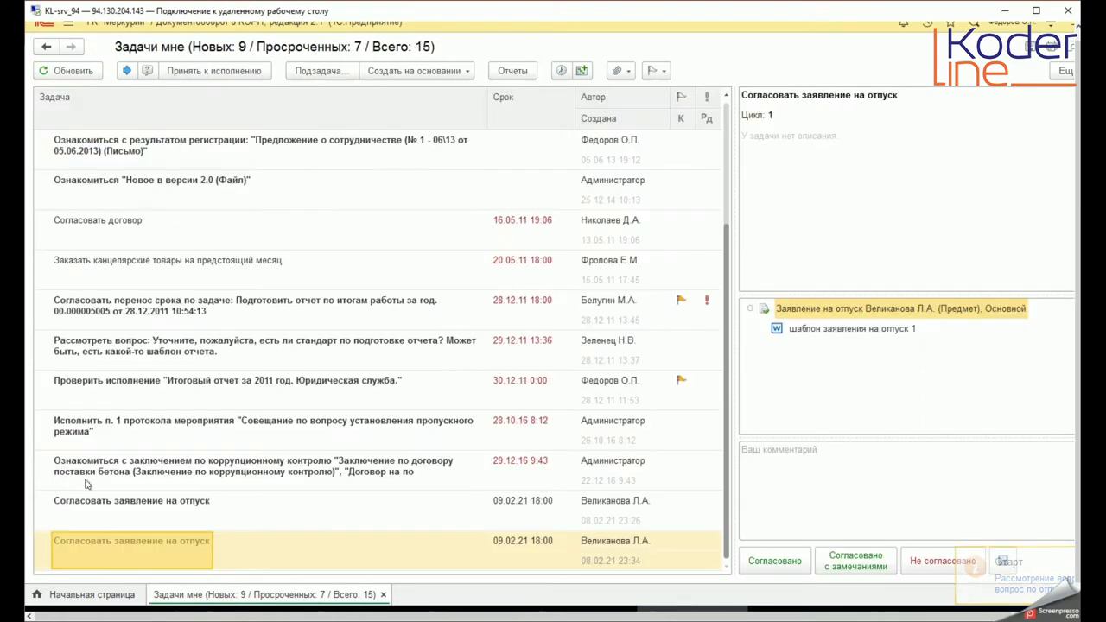
pyautogui.click(143, 521)
pyautogui.click(145, 553)
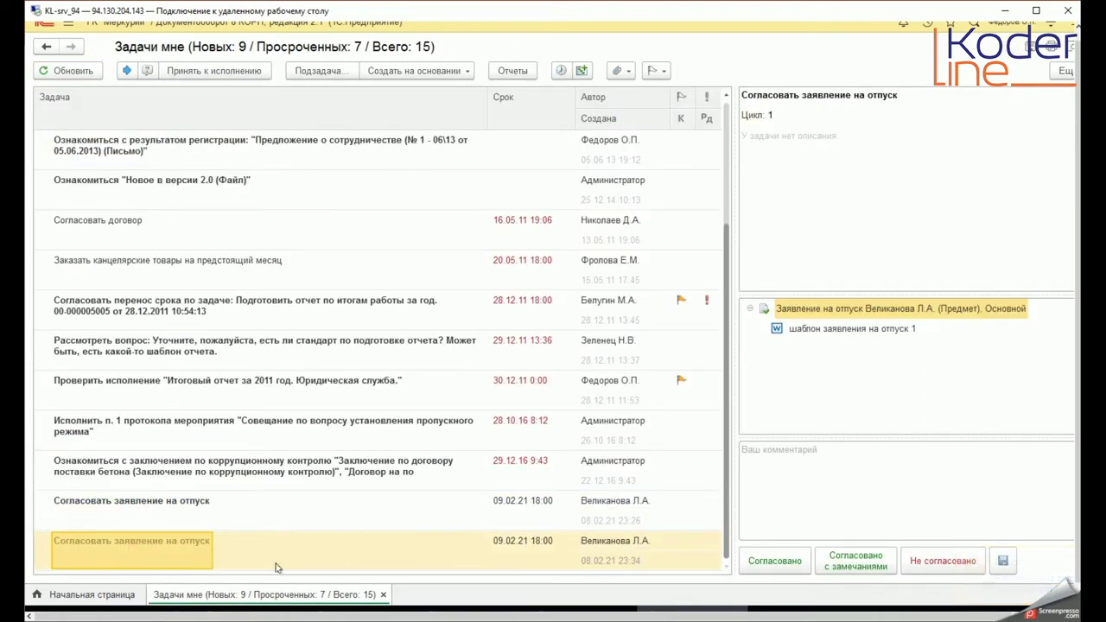
pyautogui.click(271, 550)
pyautogui.click(159, 443)
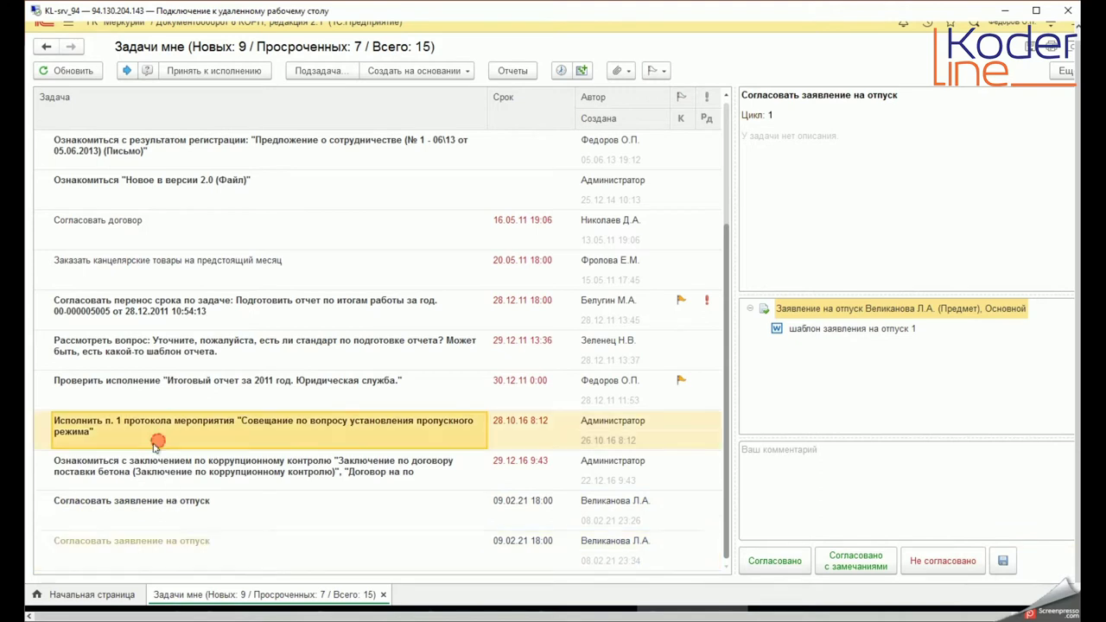
pyautogui.click(119, 554)
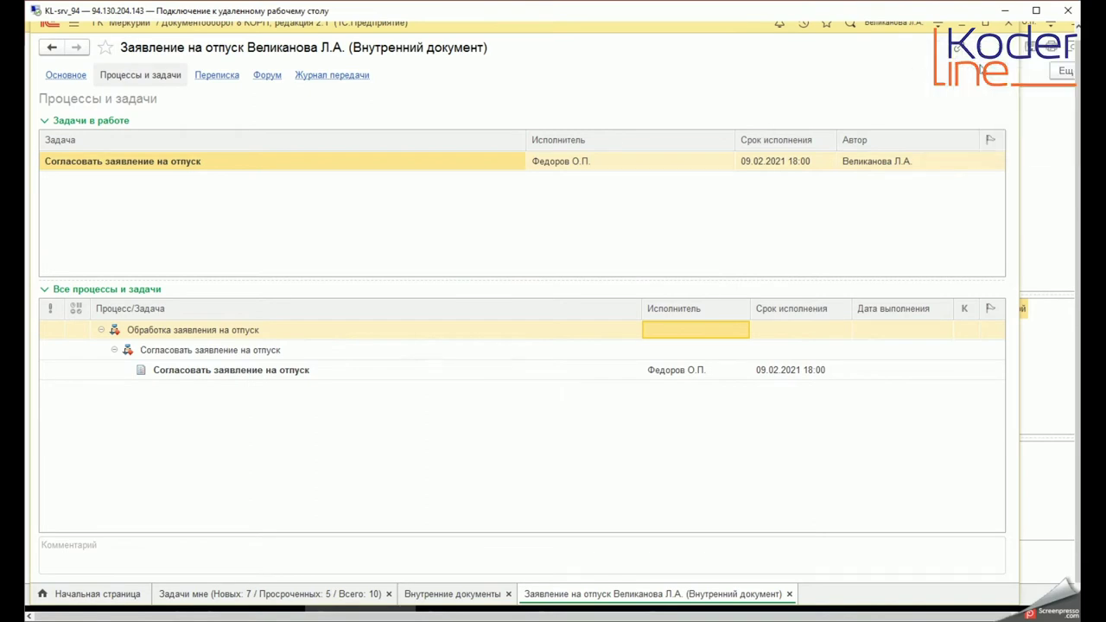
# In the employee's 1C session, close the vacation request card, refresh the employee's tasks and select "Рассмотреть вопрос: вопрос по отпуску"
pyautogui.click(999, 49)
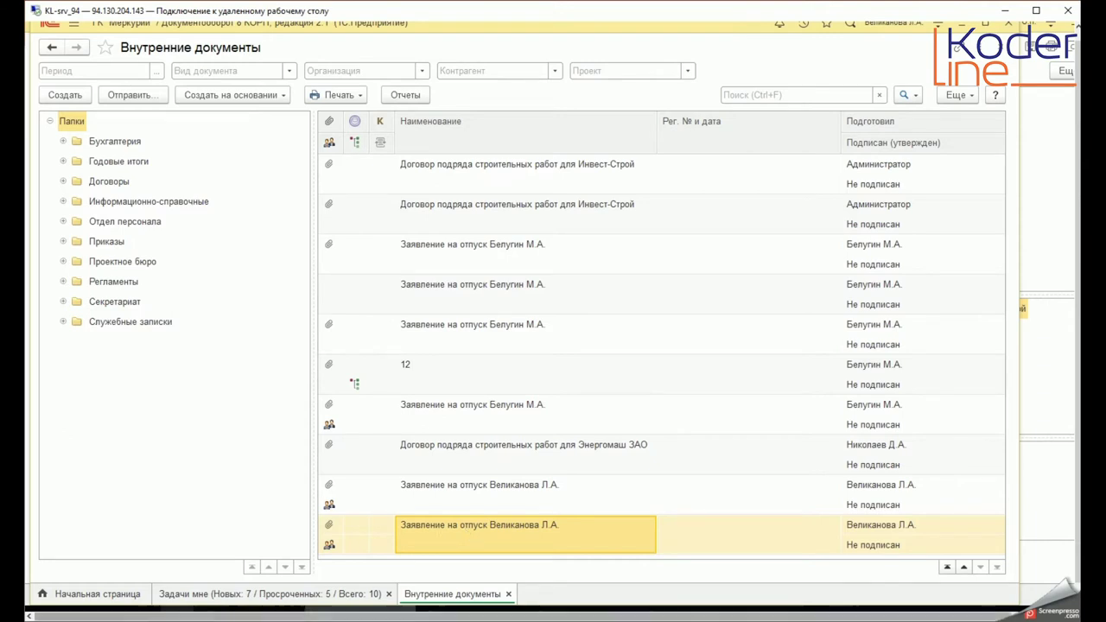
pyautogui.click(198, 595)
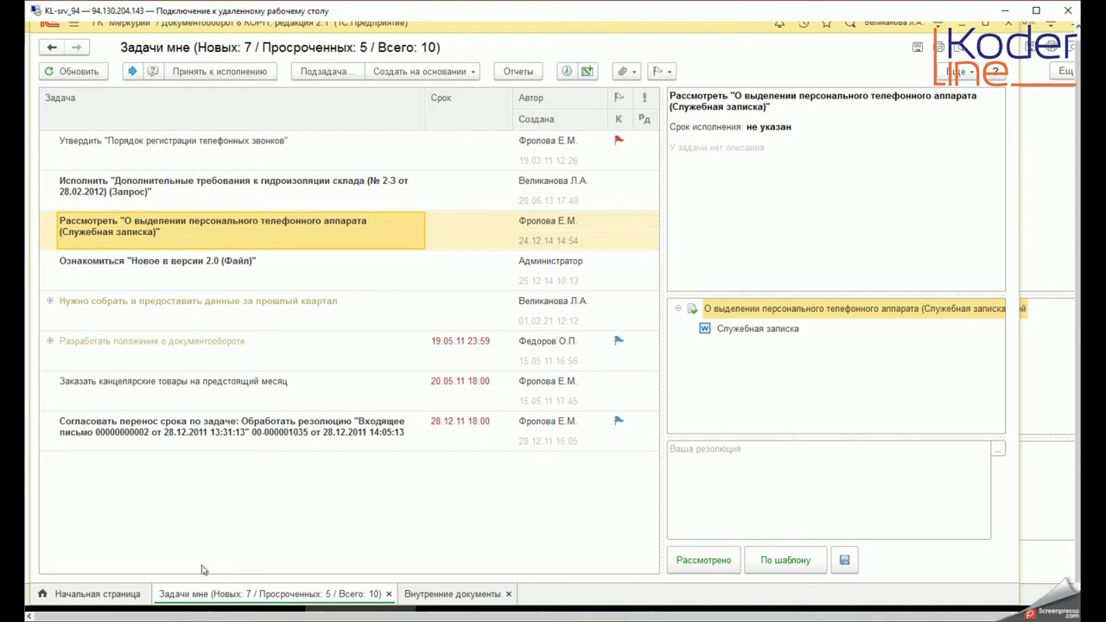
pyautogui.click(239, 504)
pyautogui.click(71, 73)
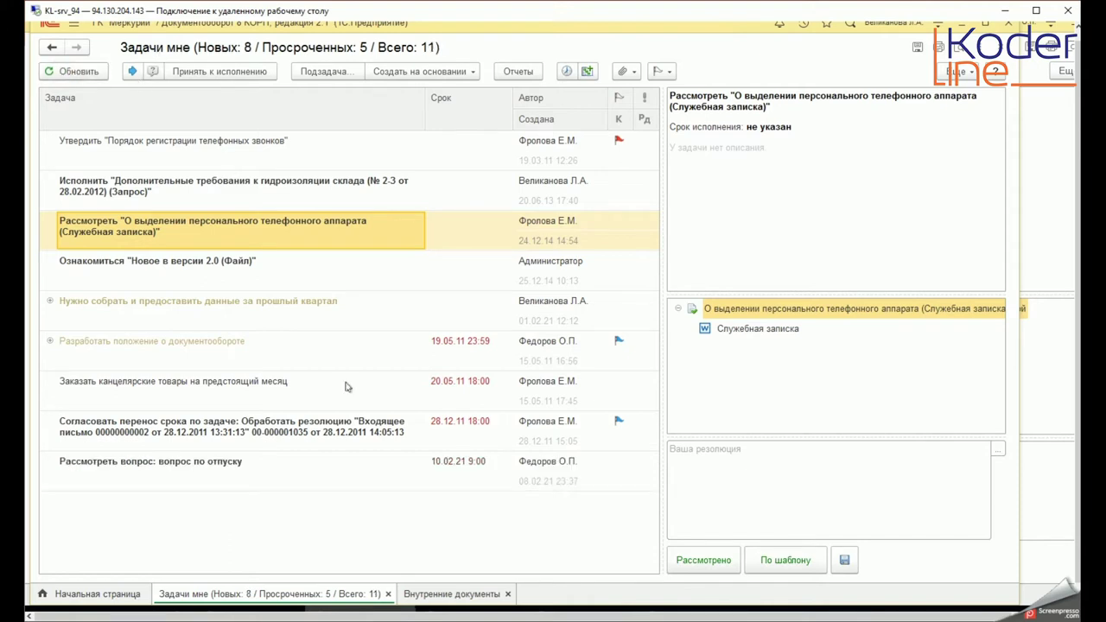
pyautogui.click(206, 463)
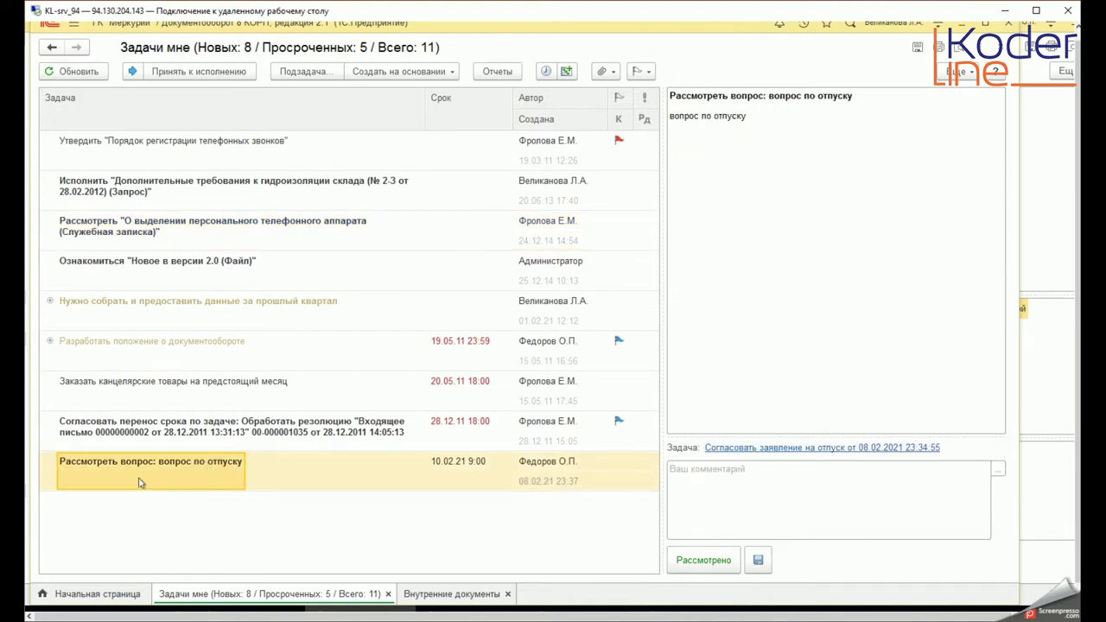
# Open the "Рассмотреть вопрос: вопрос по отпуску" task, enter the comment "ответ" and complete it as "Рассмотрено"
pyautogui.click(751, 481)
pyautogui.doubleClick(194, 487)
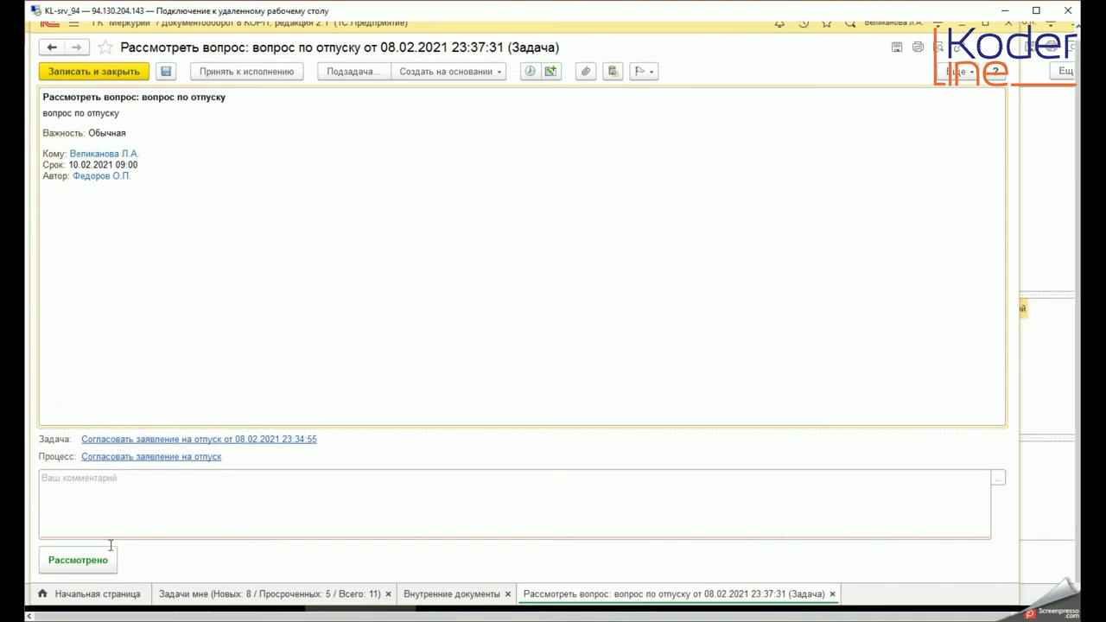
pyautogui.click(97, 501)
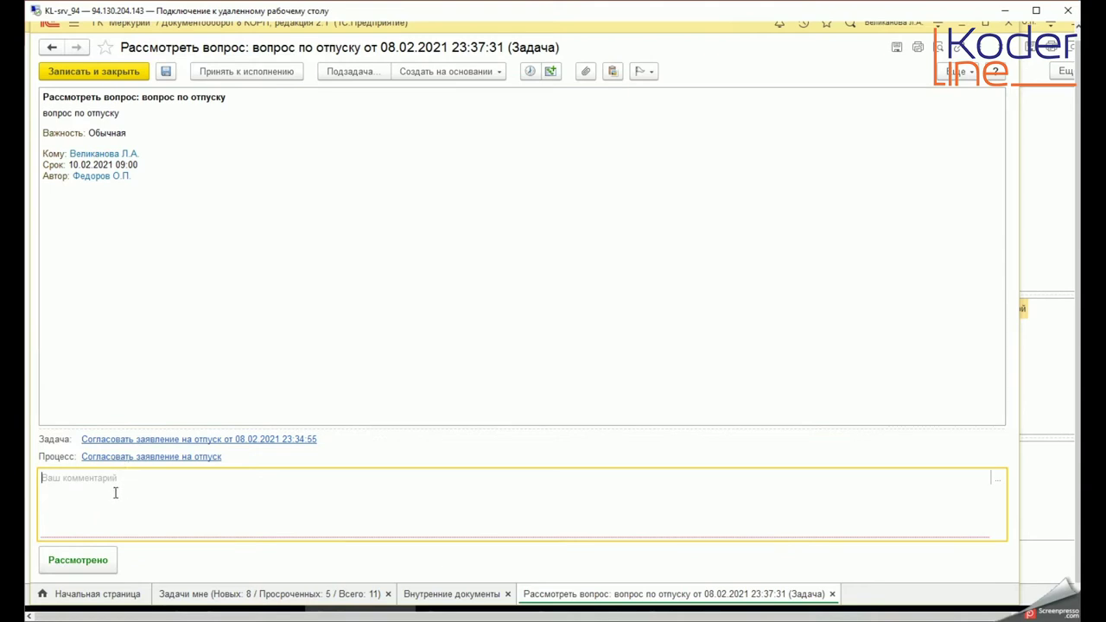
pyautogui.write('ответ')
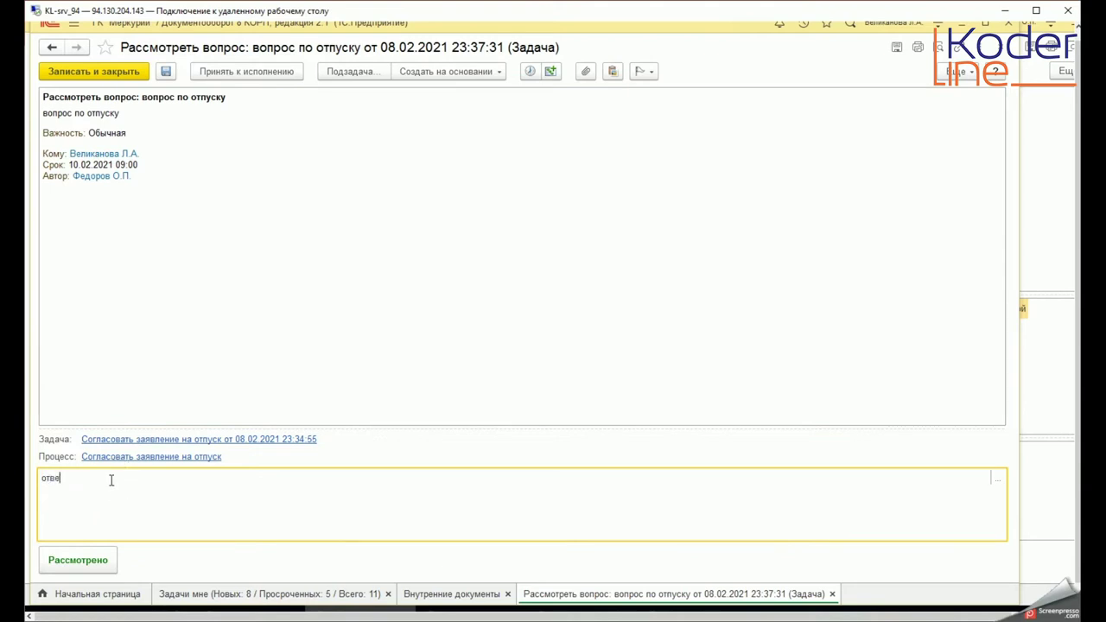
pyautogui.click(87, 564)
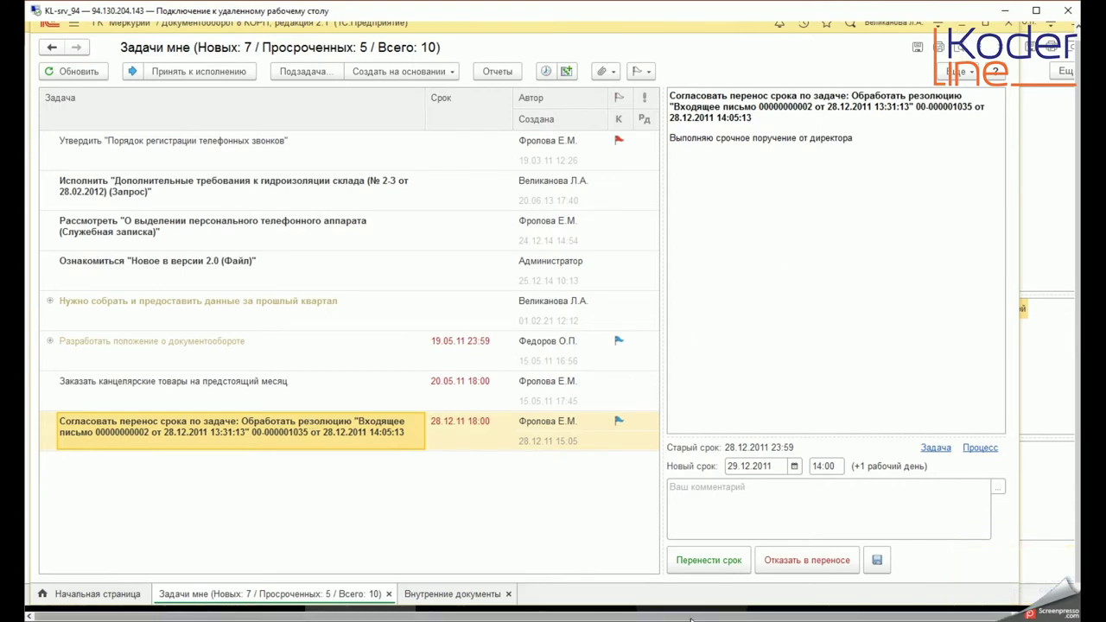
# Switch to the manager's session, refresh the tasks and select "Ознакомиться с ответом на вопрос: вопрос по отпуску" under the newest approval task
pyautogui.moveTo(687, 616)
pyautogui.click(765, 562)
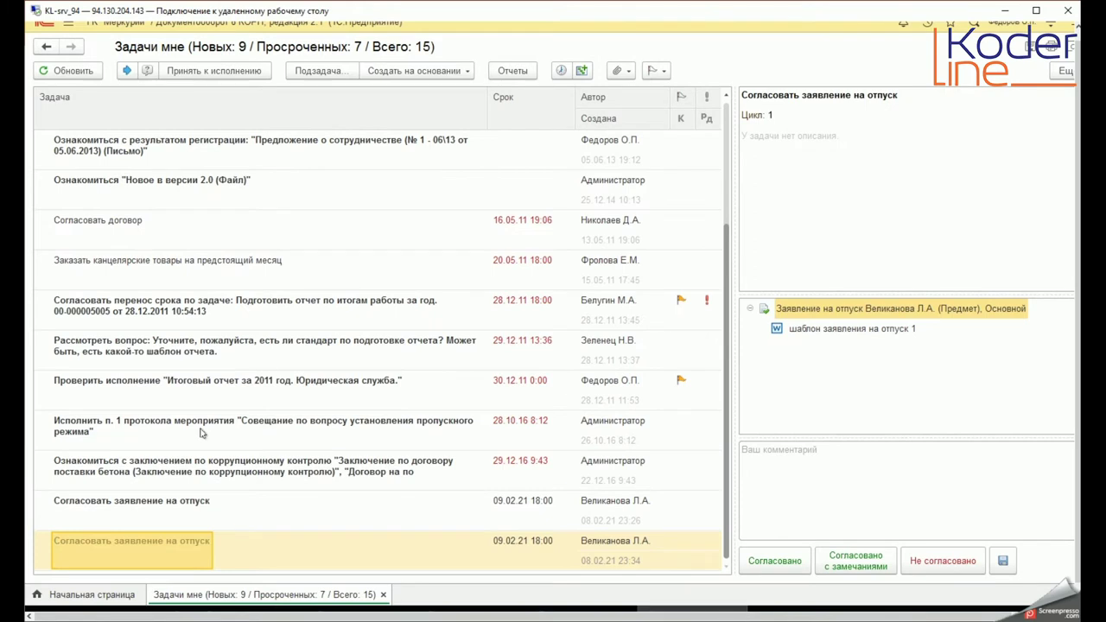
pyautogui.click(60, 72)
pyautogui.click(60, 72)
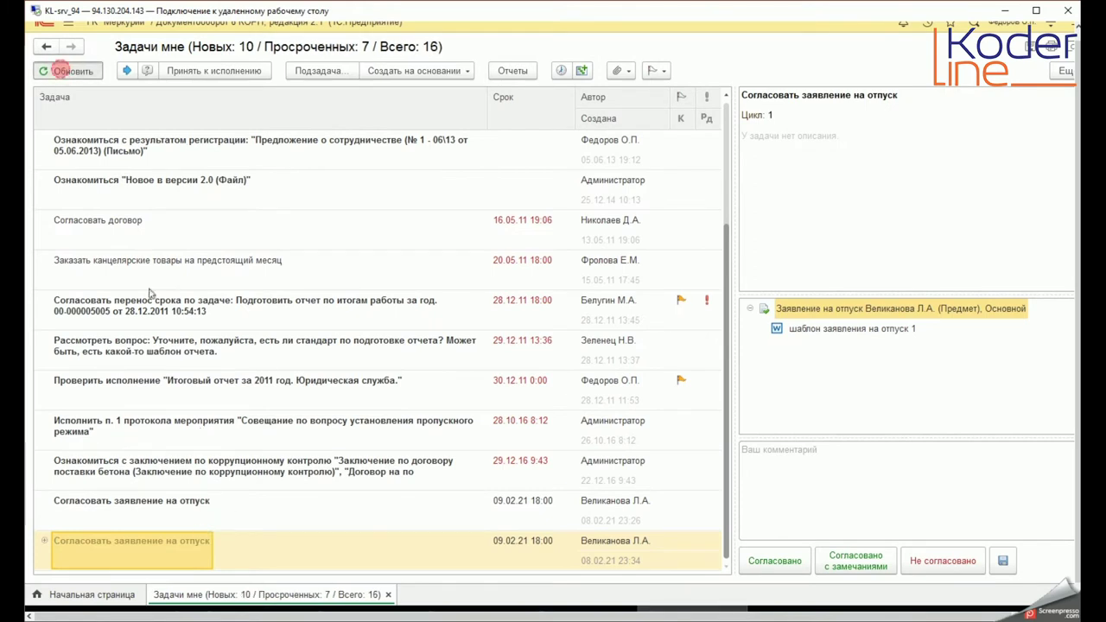
pyautogui.click(45, 543)
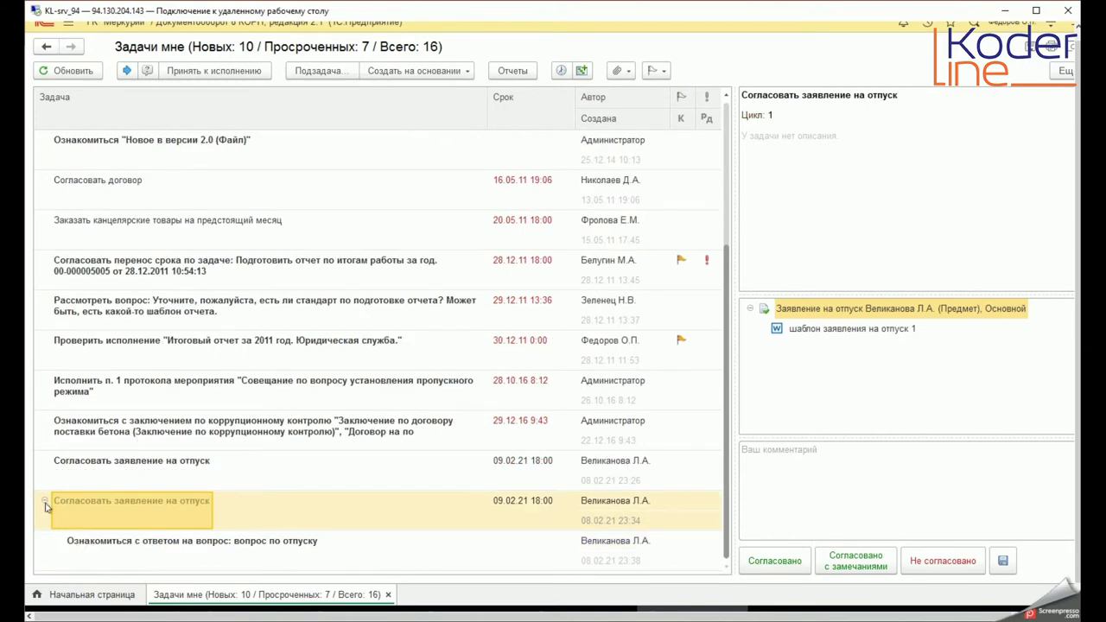
pyautogui.click(121, 558)
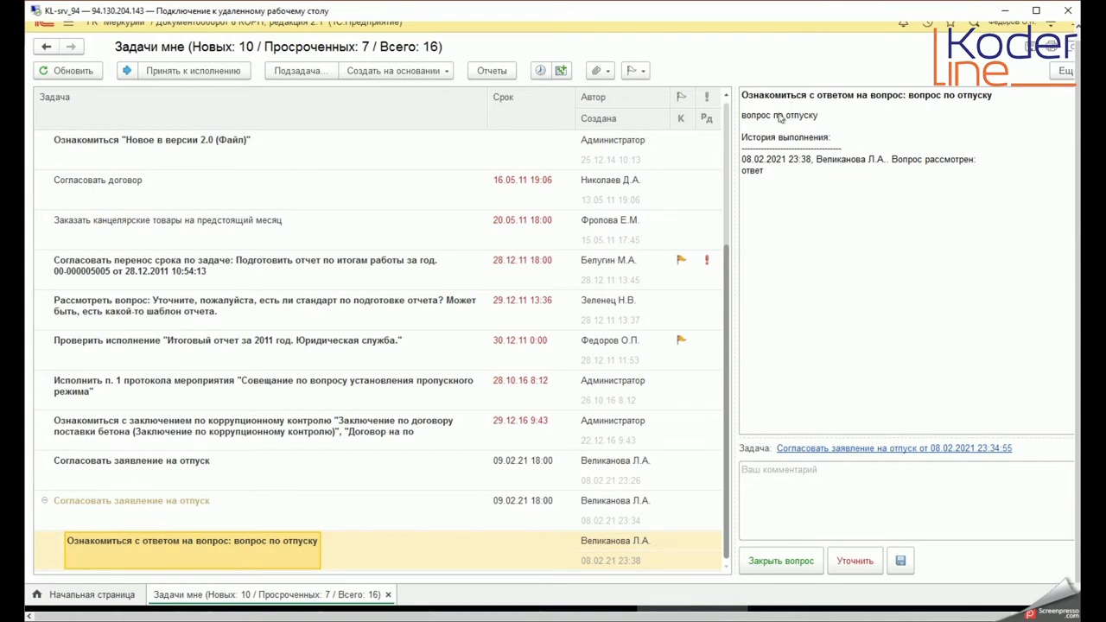
# Review the question text and the employee's answer in the task preview and close the question without a comment
pyautogui.moveTo(773, 115); pyautogui.dragTo(818, 115)
pyautogui.click(813, 509)
pyautogui.moveTo(782, 160); pyautogui.dragTo(936, 164)
pyautogui.click(973, 157)
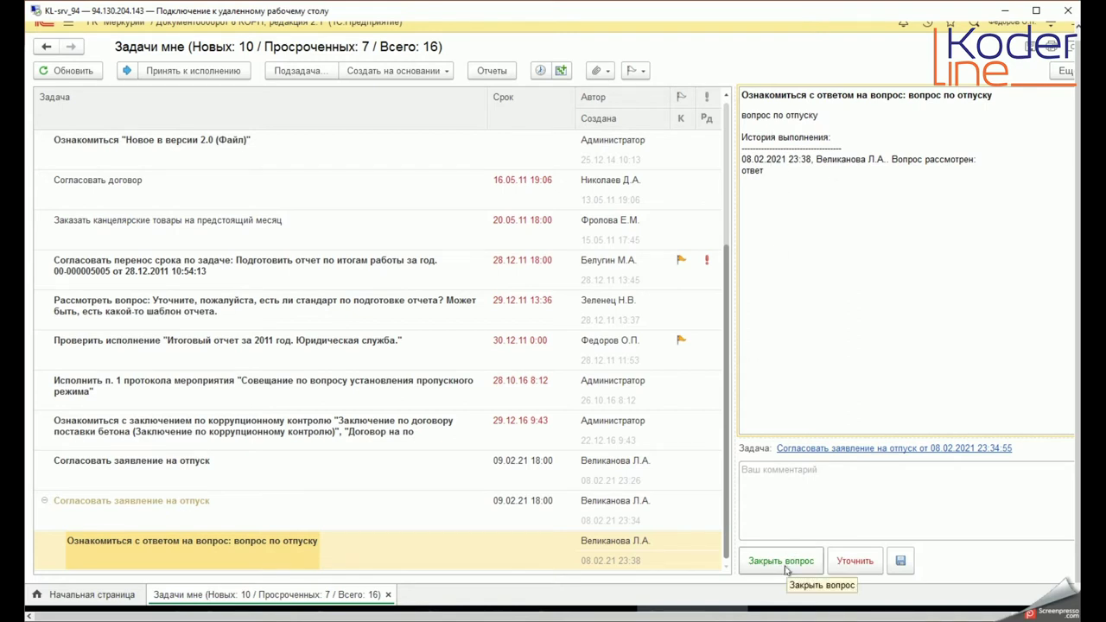
pyautogui.click(774, 508)
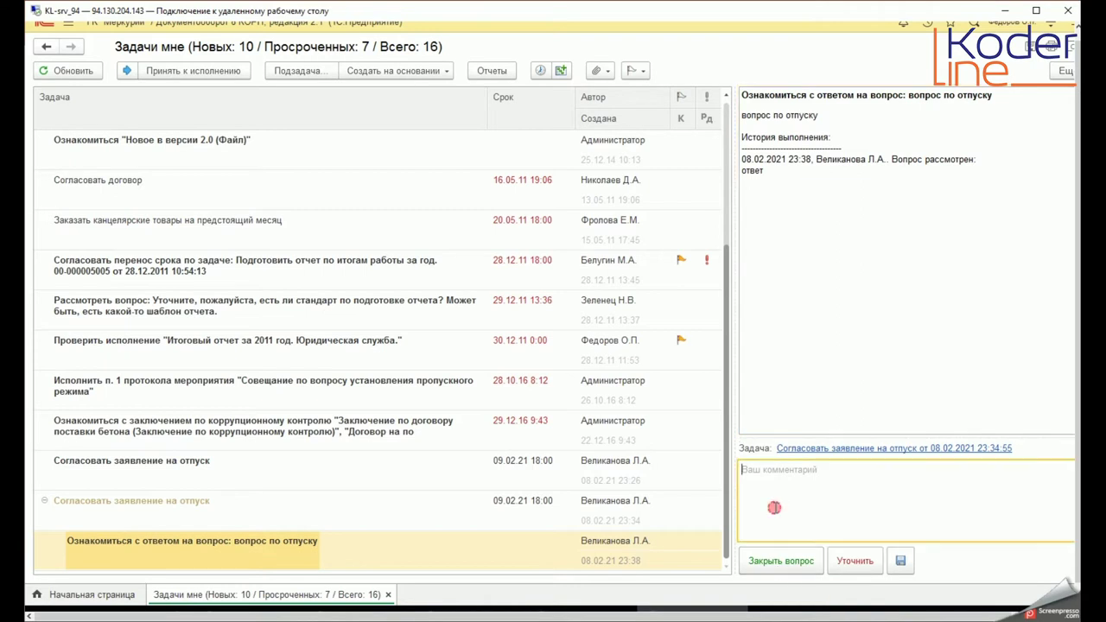
pyautogui.click(768, 561)
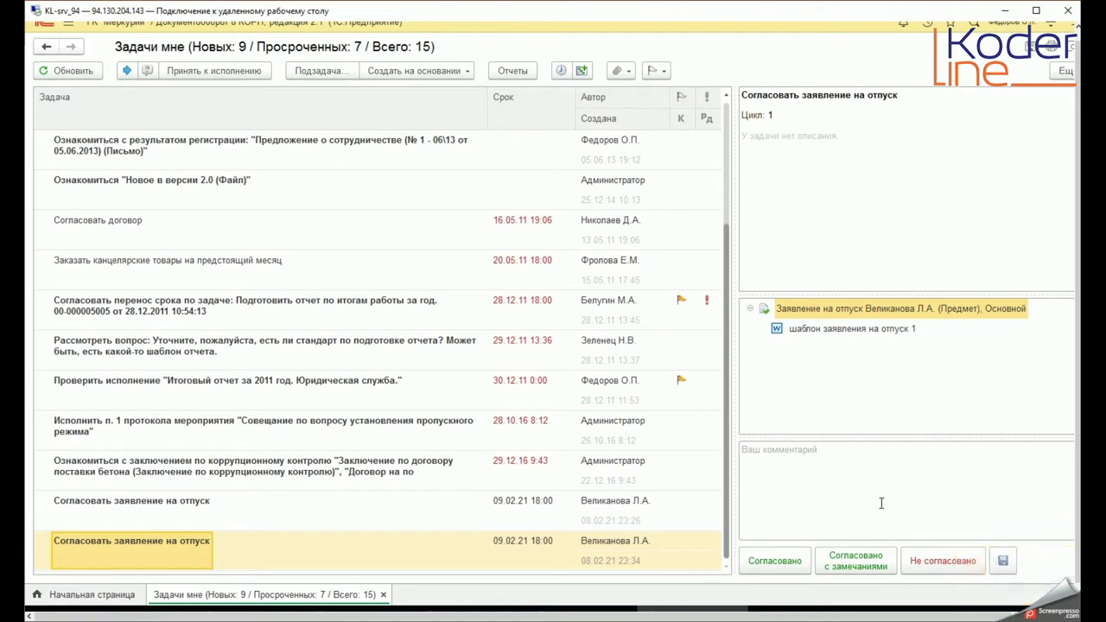
# Open the newest "Согласовать заявление на отпуск" task card and bring up its selection of subtask variants
pyautogui.click(147, 556)
pyautogui.doubleClick(147, 556)
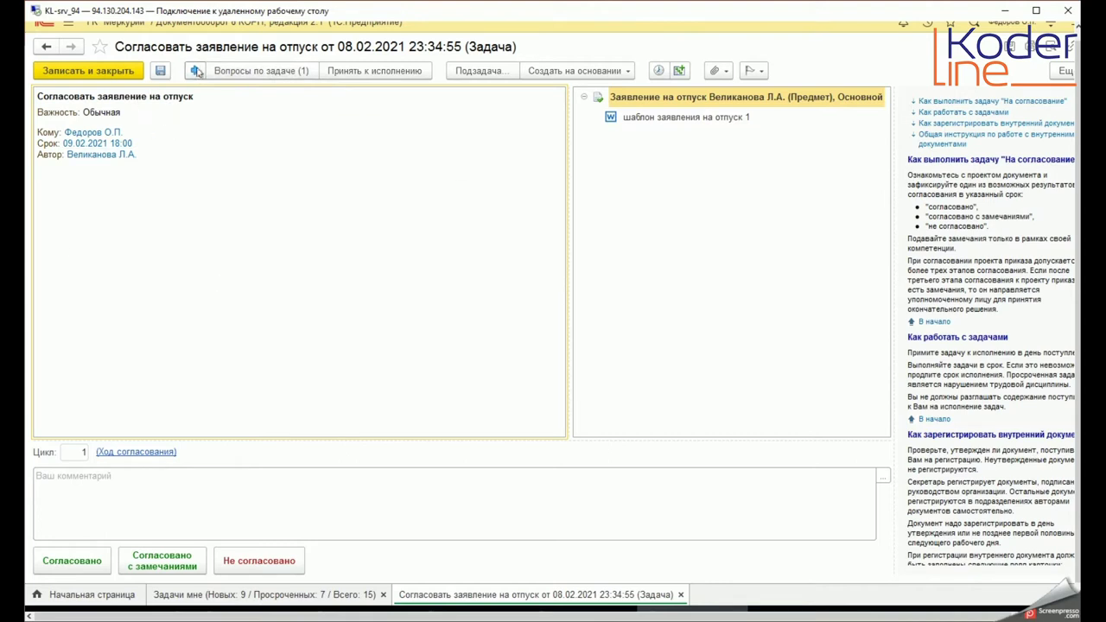
pyautogui.click(463, 74)
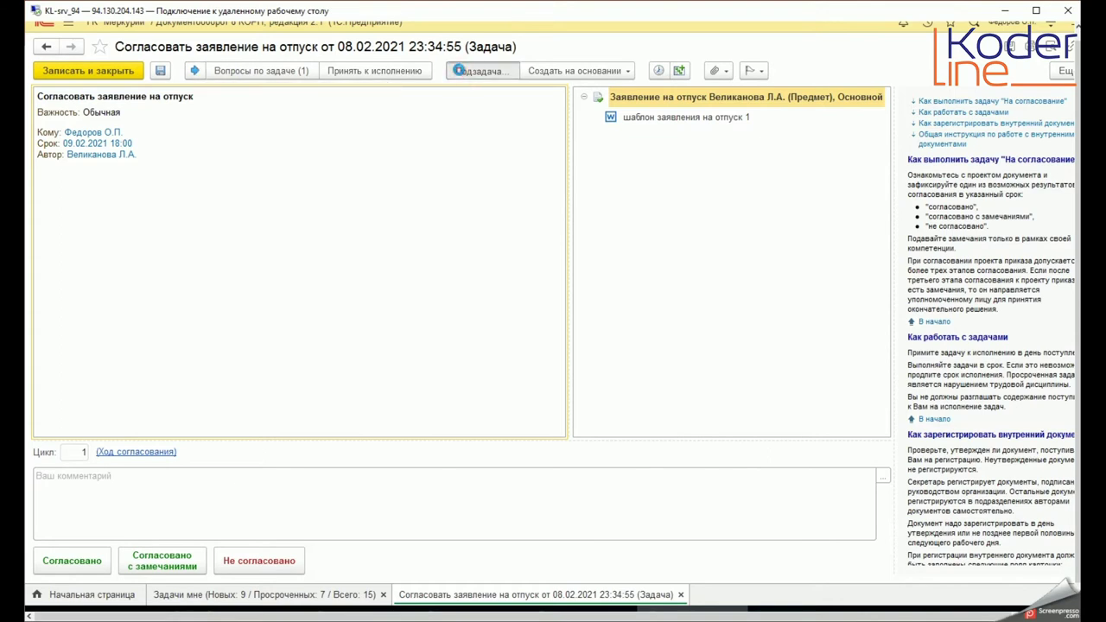
pyautogui.click(734, 95)
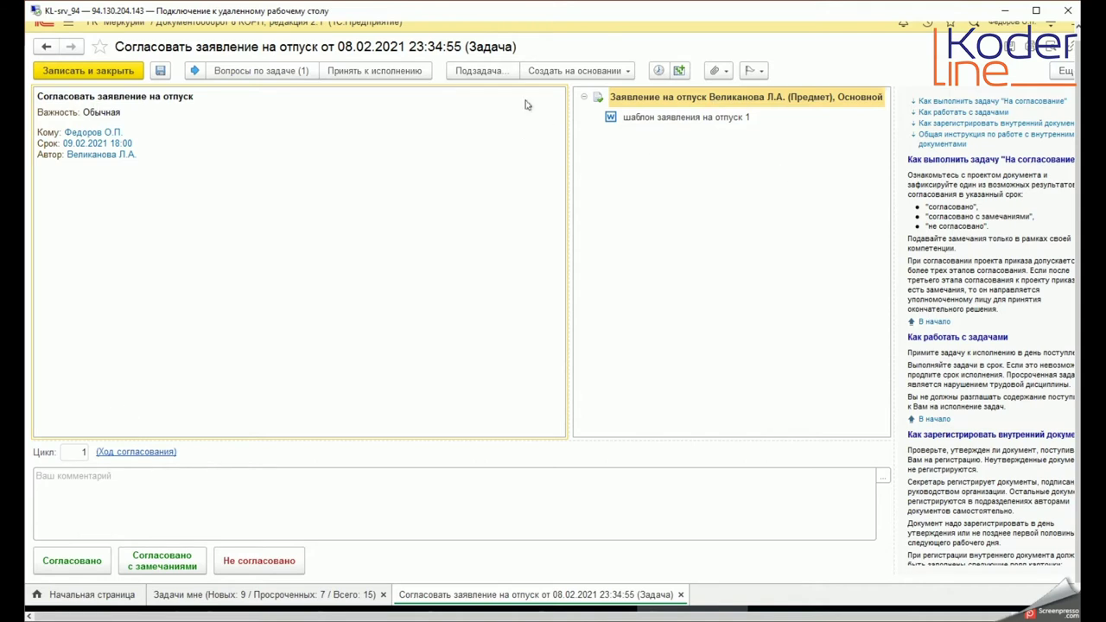
pyautogui.click(478, 73)
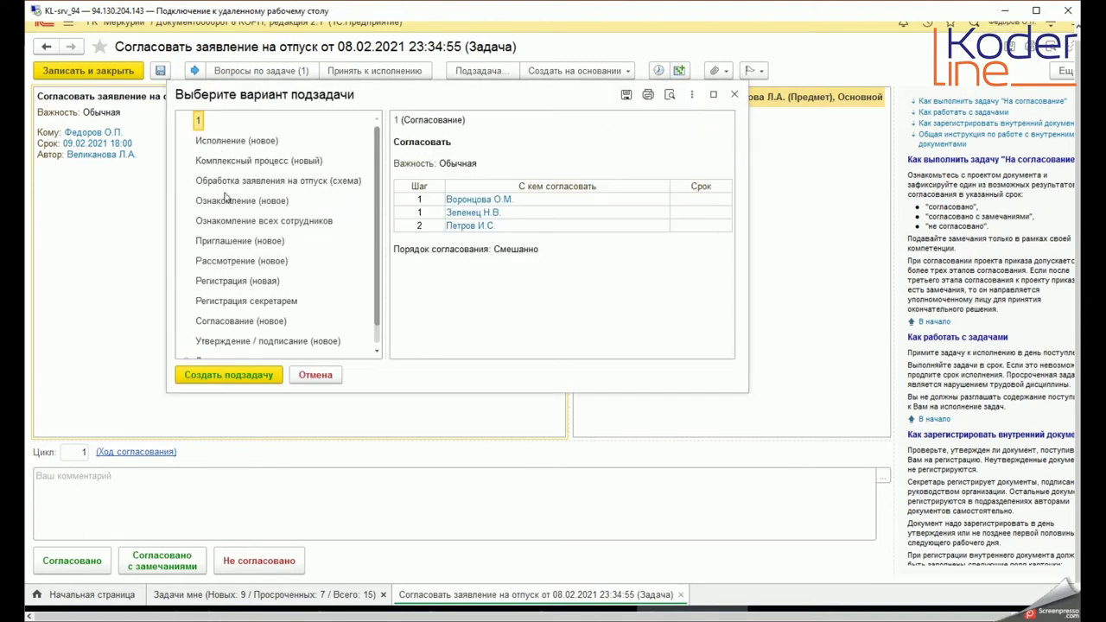
# Look through the subtask variants, including "Регистрация секретарем", and create a subtask of the variant "Исполнение (новое)"
pyautogui.click(216, 301)
pyautogui.scroll(-1, 218, 311)
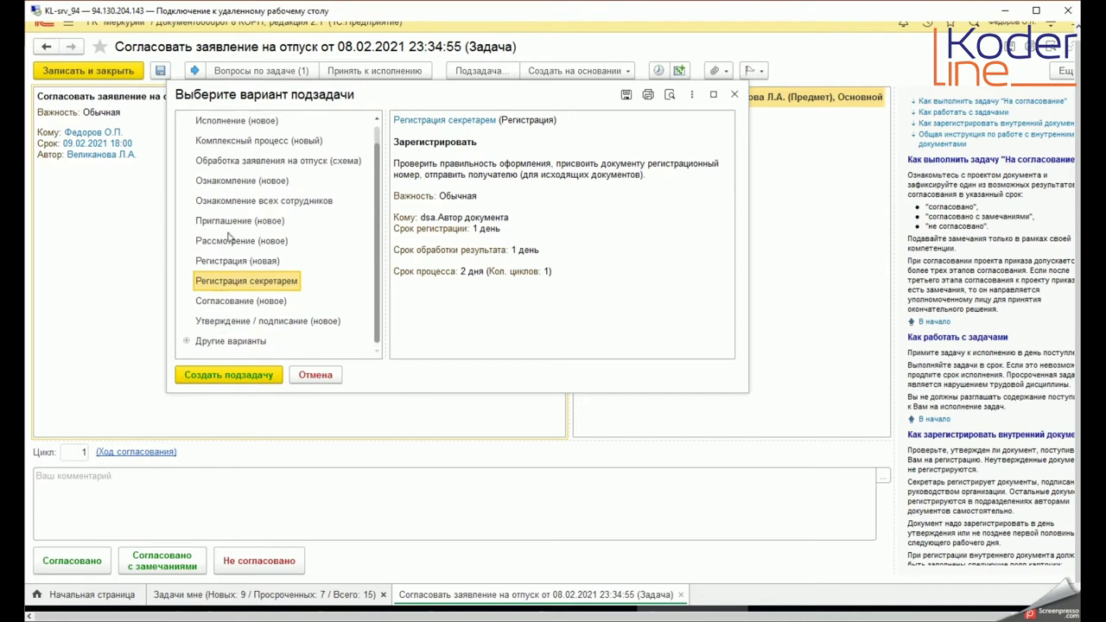
pyautogui.scroll(1, 233, 229)
pyautogui.click(230, 142)
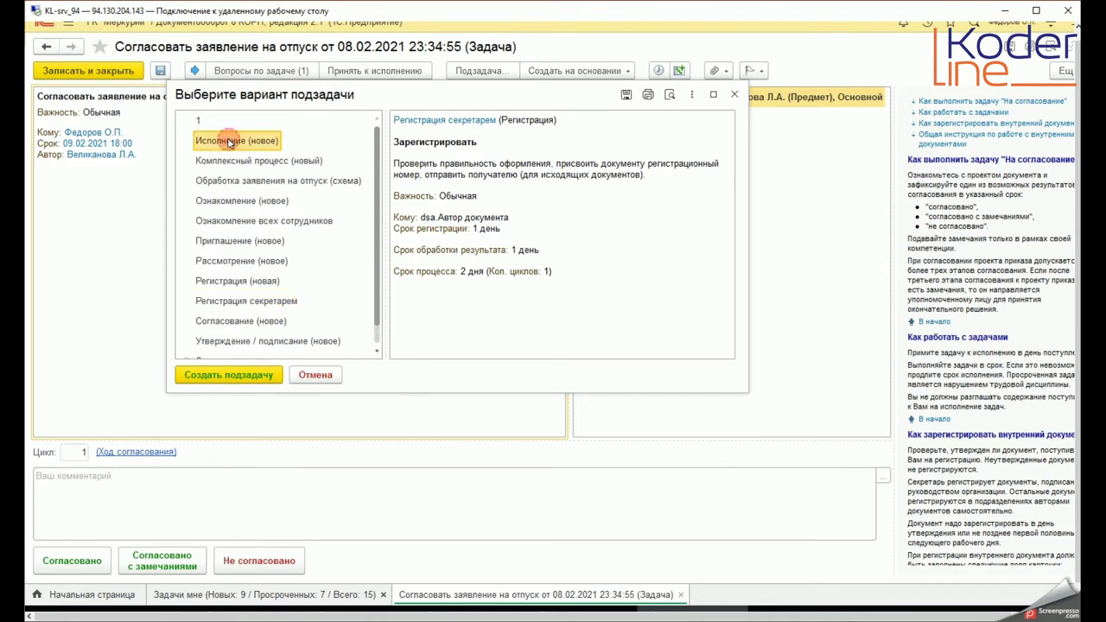
pyautogui.click(211, 375)
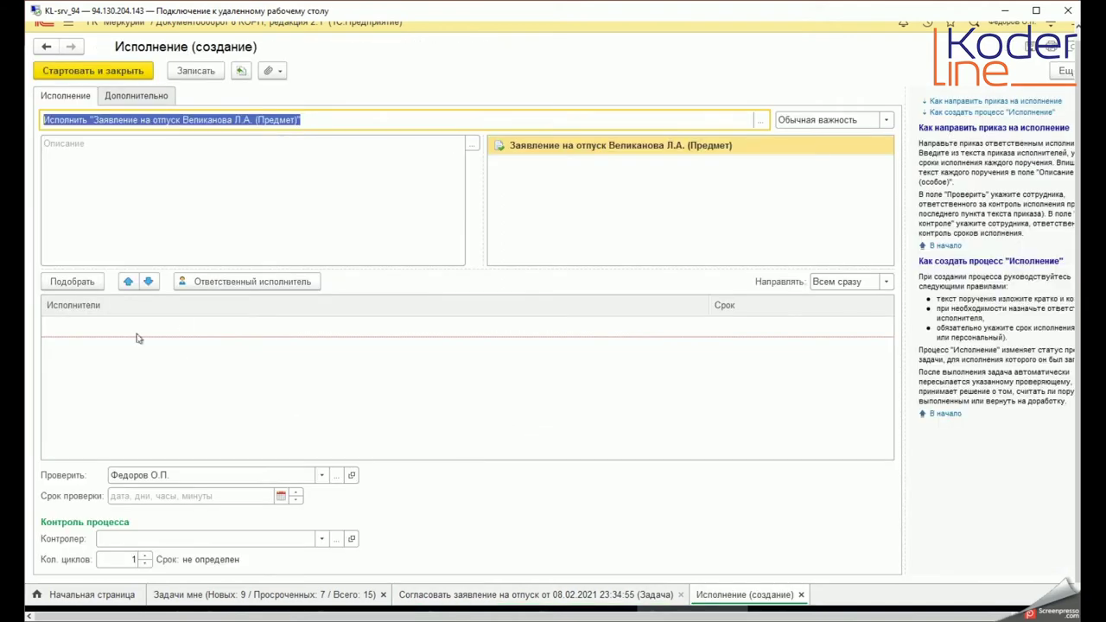
# Open the performer selection for the subtask and select the employee listed in the УК department "Бухгалтерия"
pyautogui.click(138, 333)
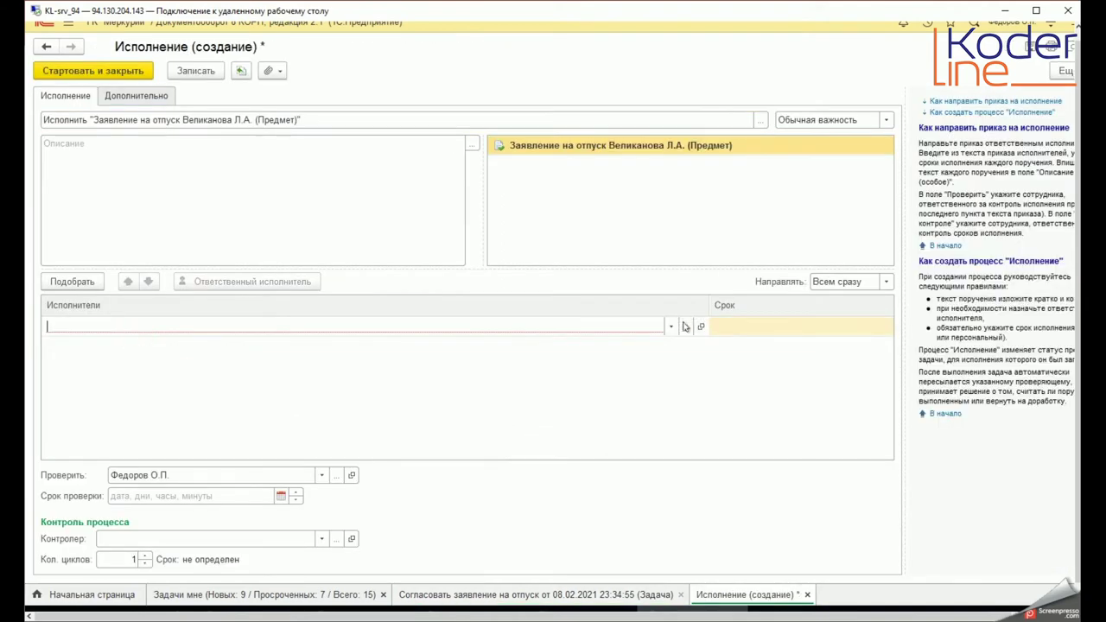
pyautogui.click(671, 327)
pyautogui.click(112, 370)
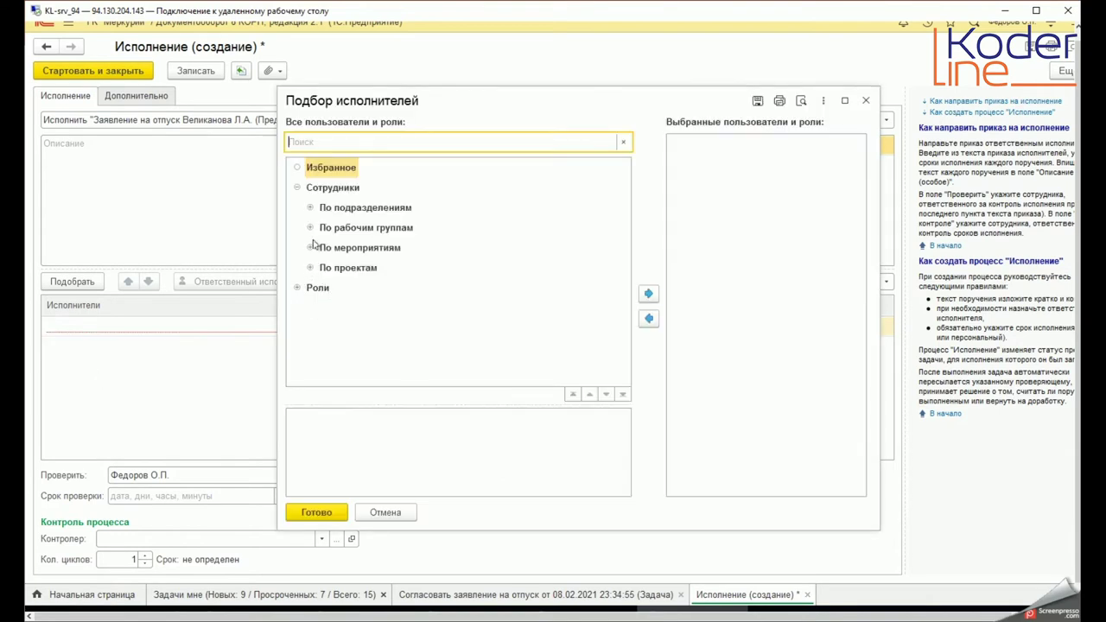
pyautogui.click(310, 207)
pyautogui.click(324, 228)
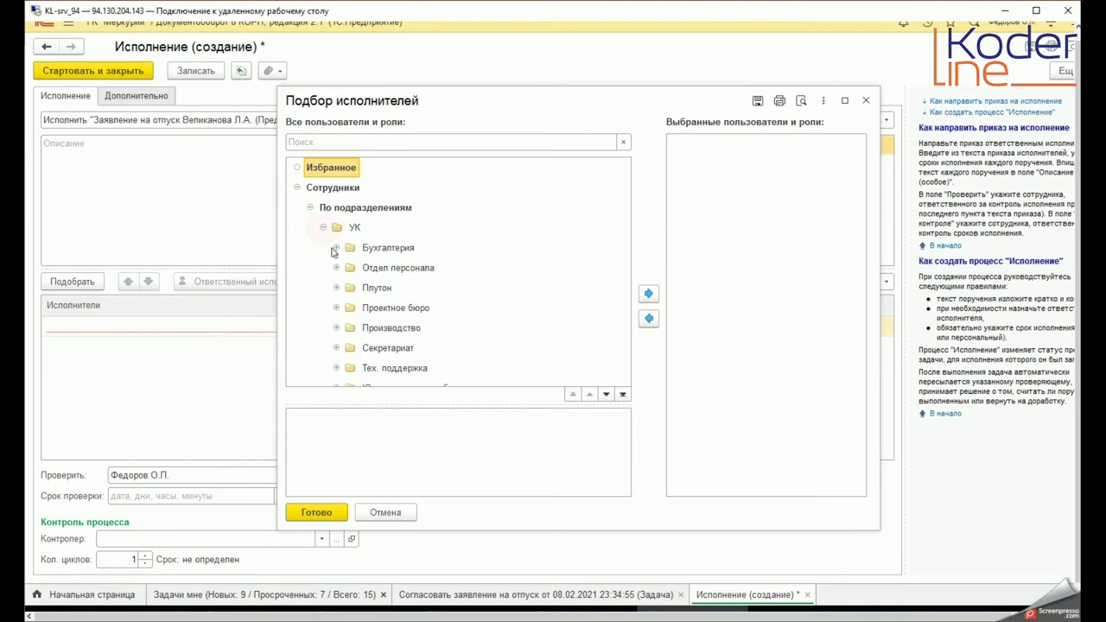
pyautogui.click(336, 249)
pyautogui.click(404, 292)
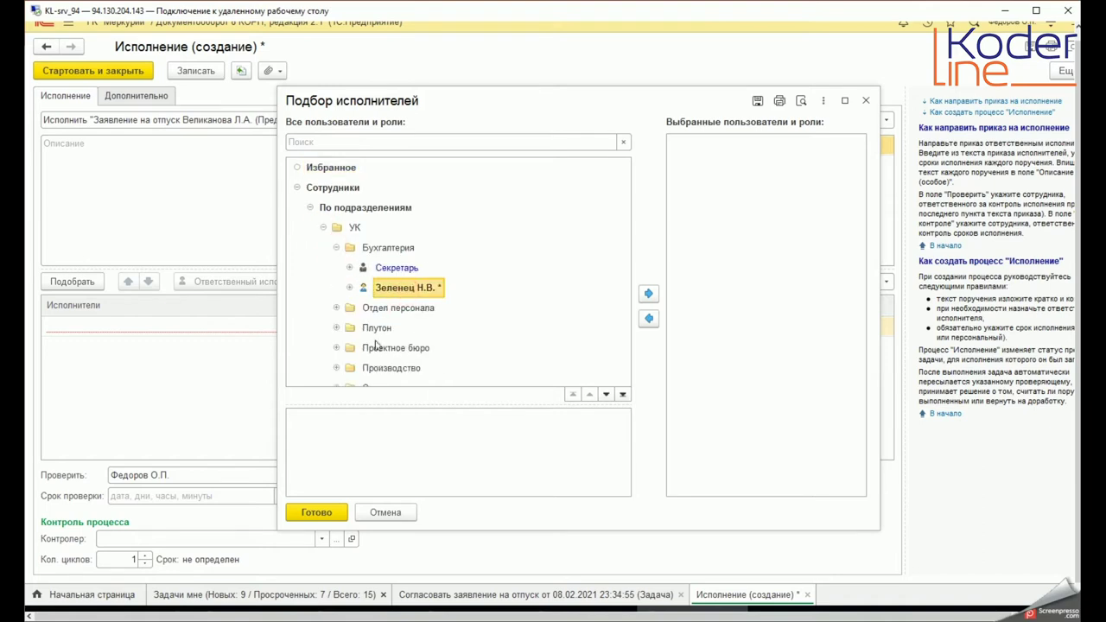
# Examine the staff of the departments "Отдел персонала", "Плутон", "Проектное бюро" and "Производство" in the performer tree
pyautogui.click(336, 308)
pyautogui.scroll(-1, 371, 313)
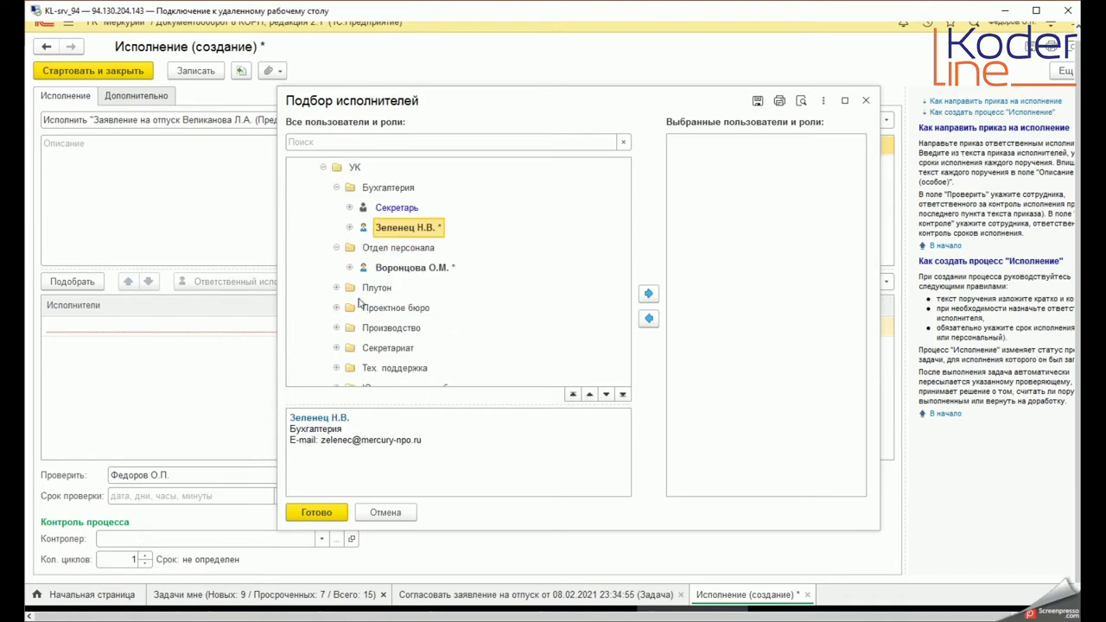
pyautogui.click(337, 288)
pyautogui.click(337, 308)
pyautogui.scroll(-1, 350, 326)
pyautogui.scroll(-1, 367, 330)
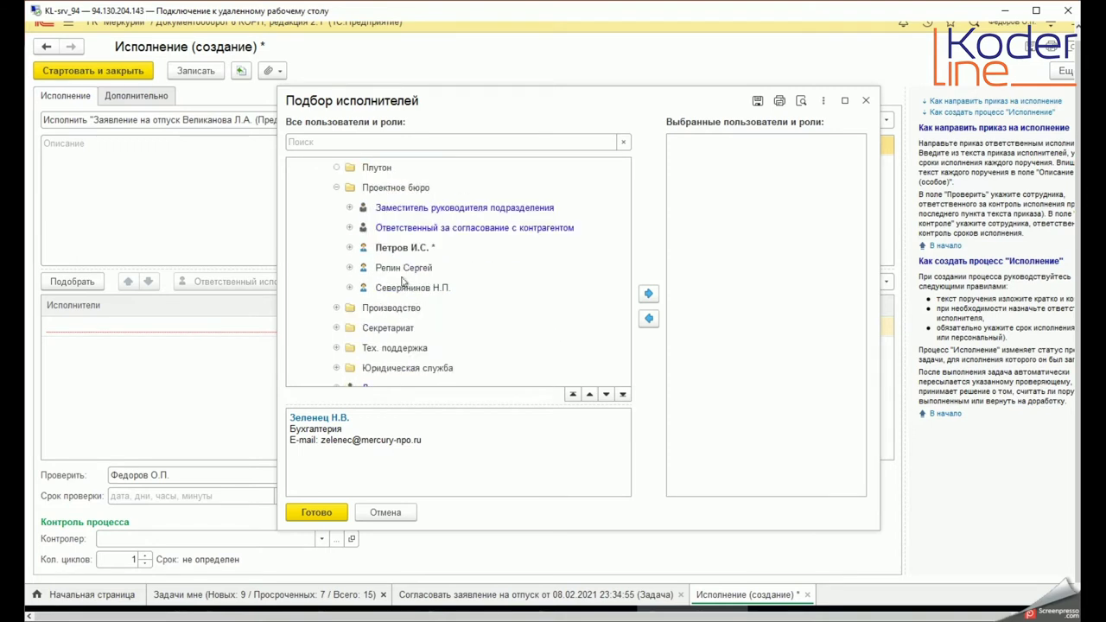
pyautogui.click(336, 308)
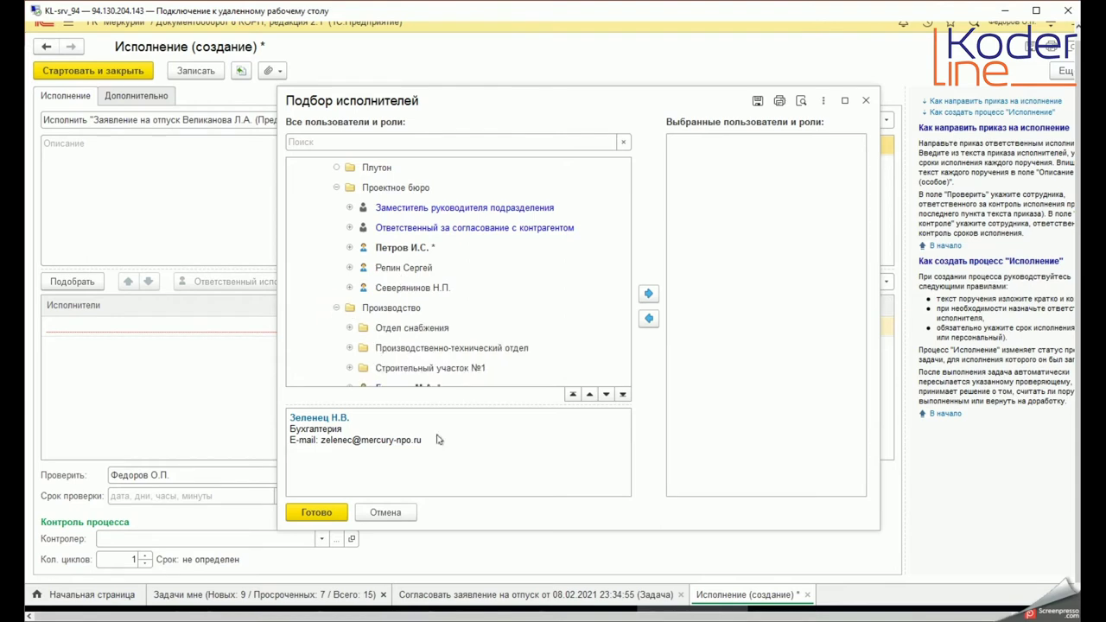
pyautogui.scroll(3, 380, 335)
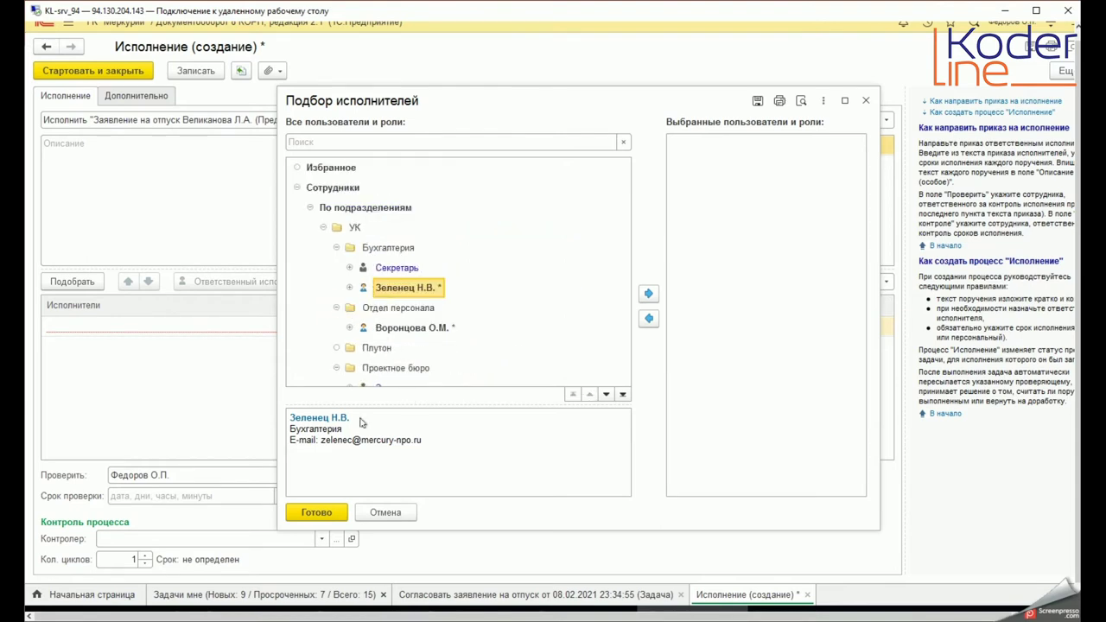
# Assign the selected "Бухгалтерия" employee as the subtask's performer, then start and close the "Исполнение" process
pyautogui.click(648, 293)
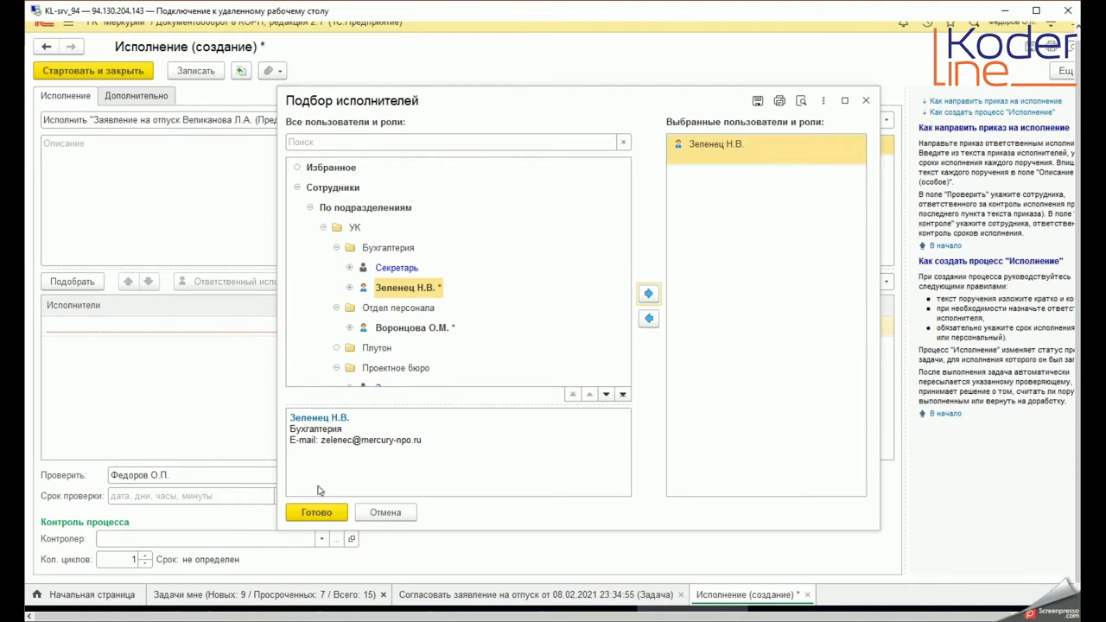
pyautogui.click(316, 512)
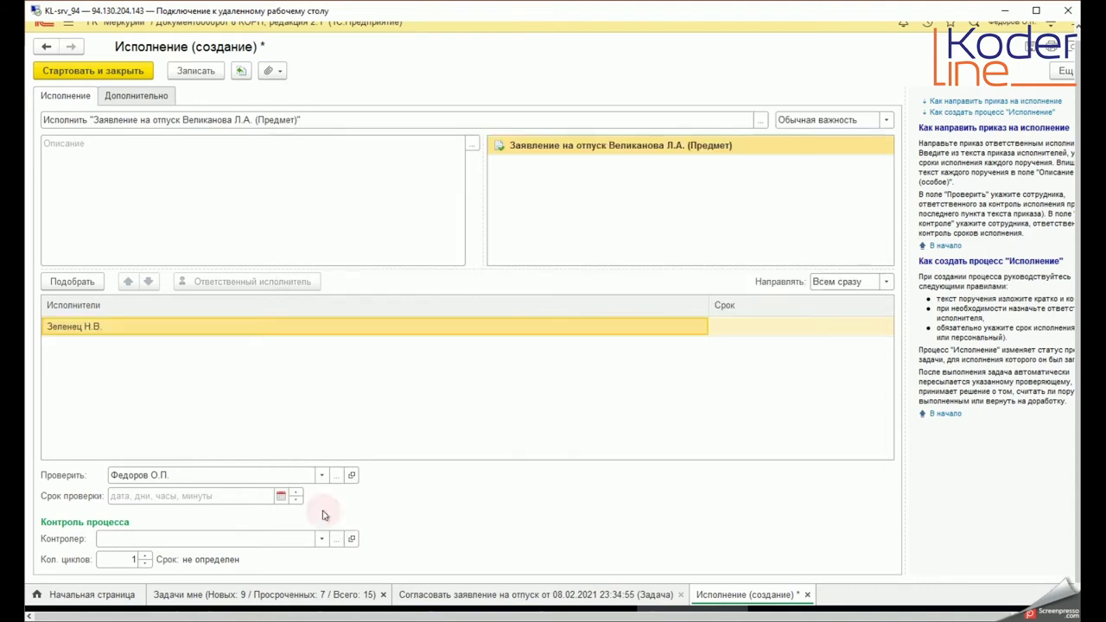
pyautogui.click(87, 70)
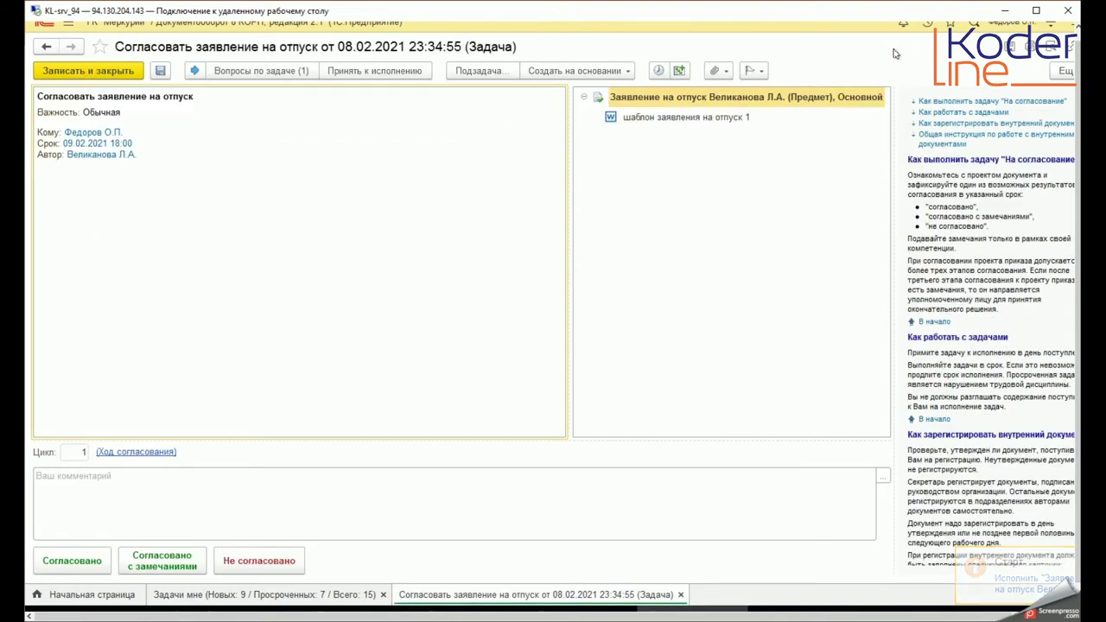
# Close the approval task, switch to the subtask performer's 1C session and select the new vacation request task in the "Исполнить" group
pyautogui.press('Escape')
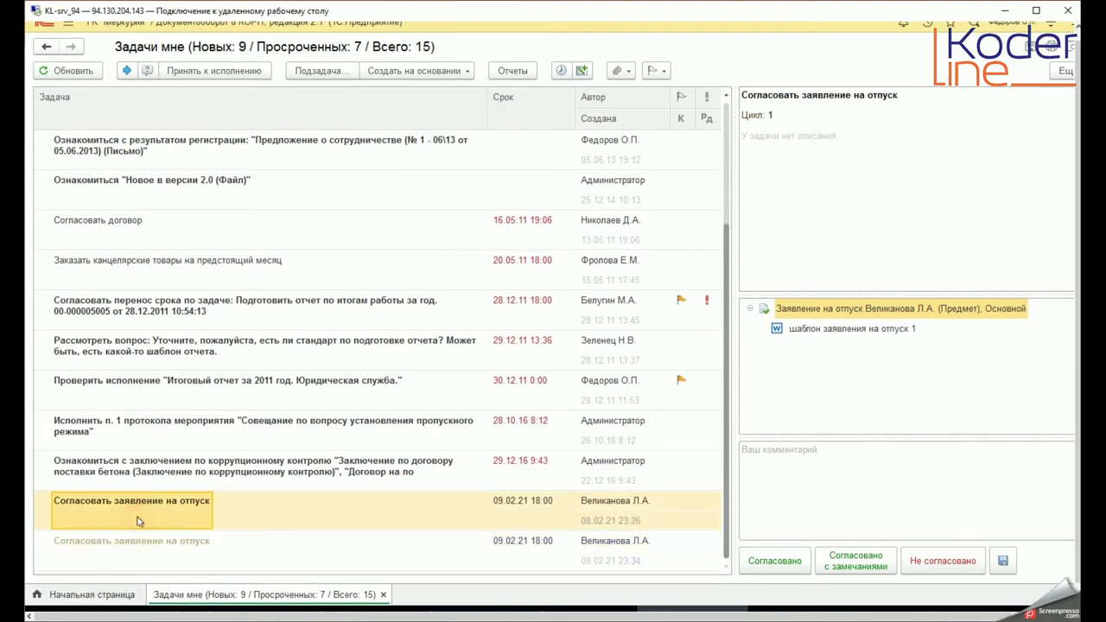
pyautogui.click(118, 560)
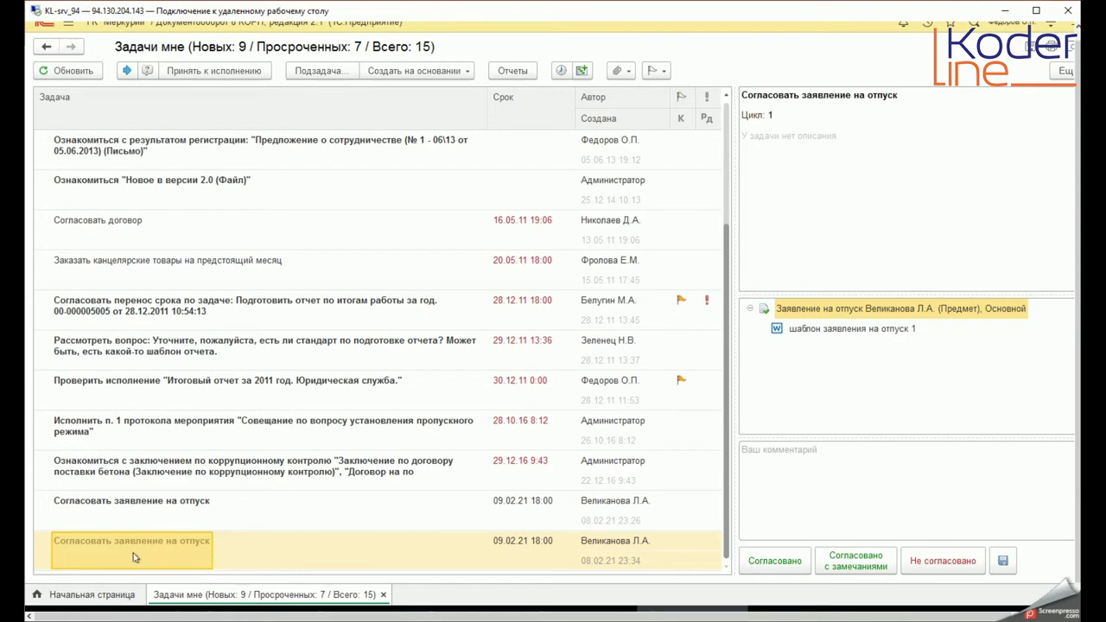
pyautogui.click(440, 612)
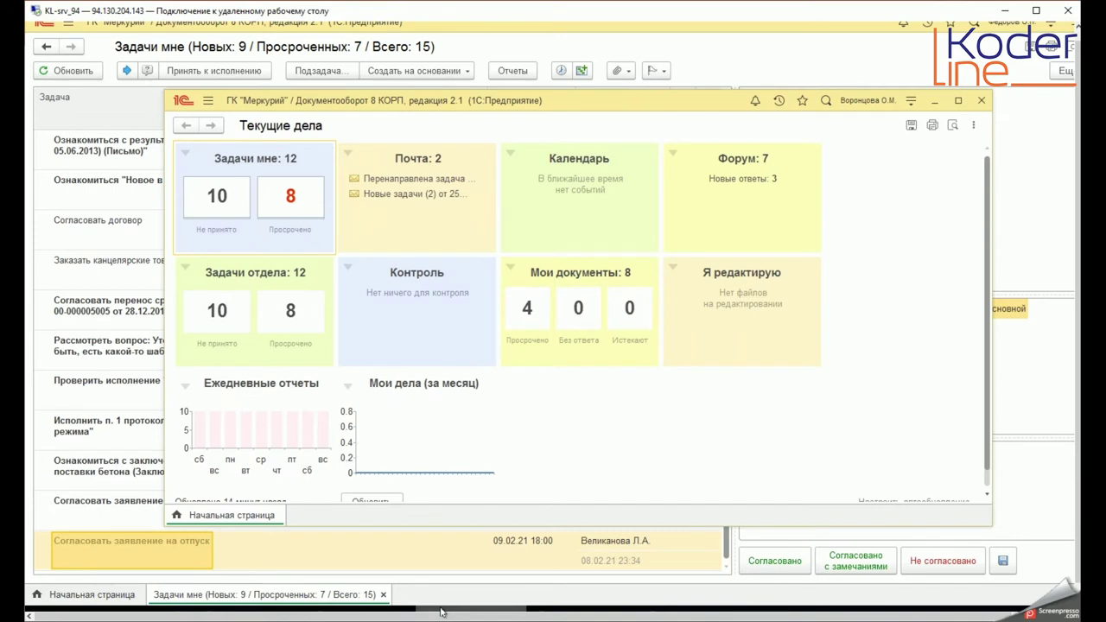
pyautogui.click(547, 612)
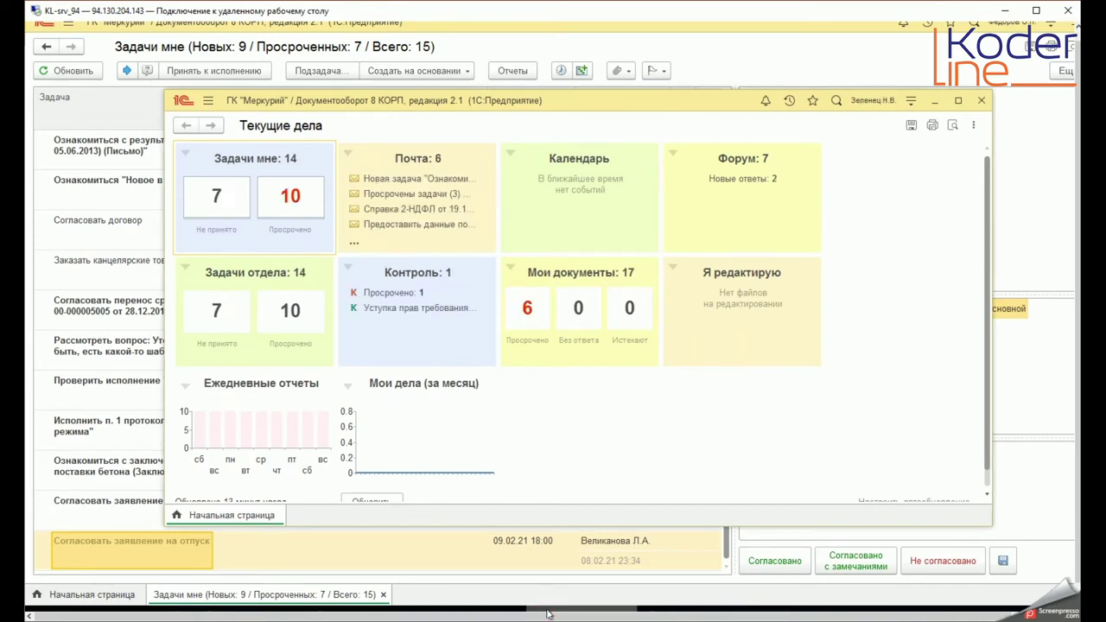
pyautogui.click(235, 164)
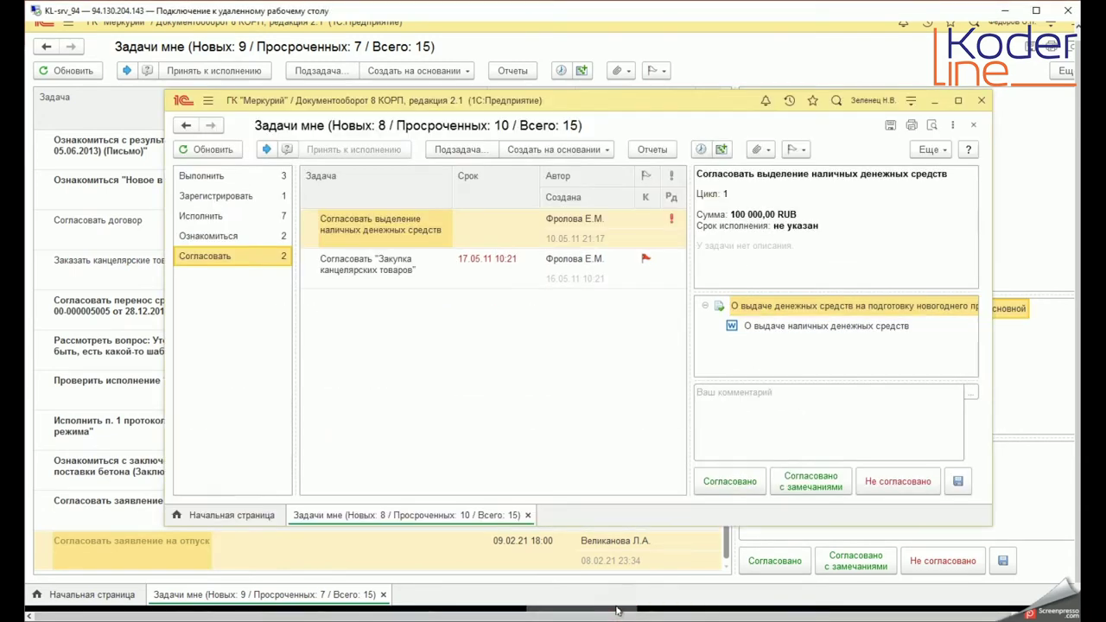
pyautogui.click(197, 216)
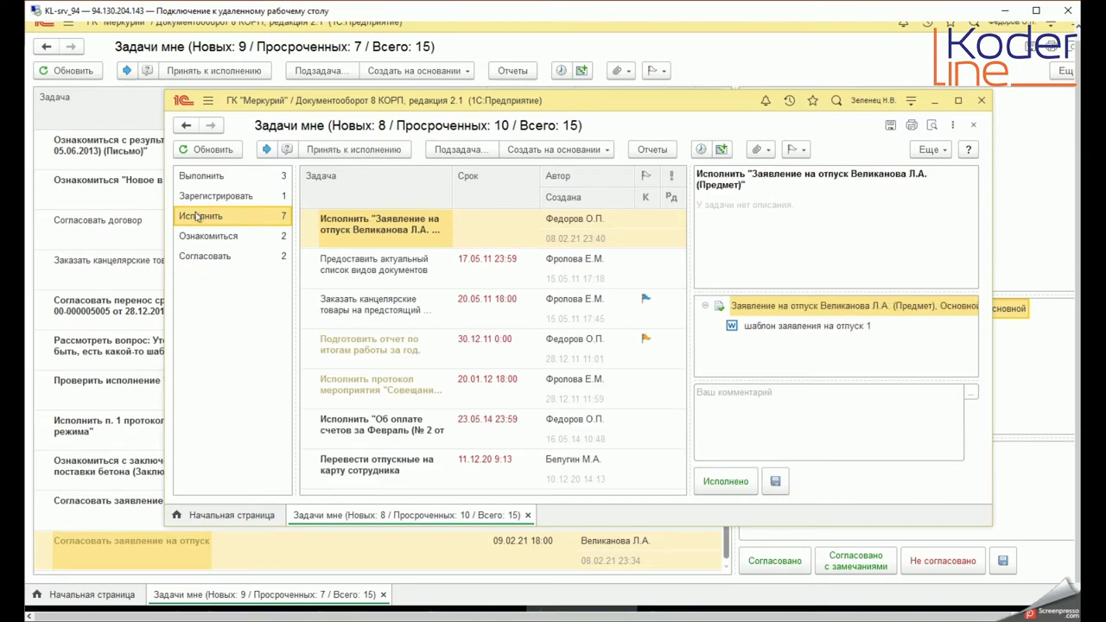
pyautogui.click(379, 238)
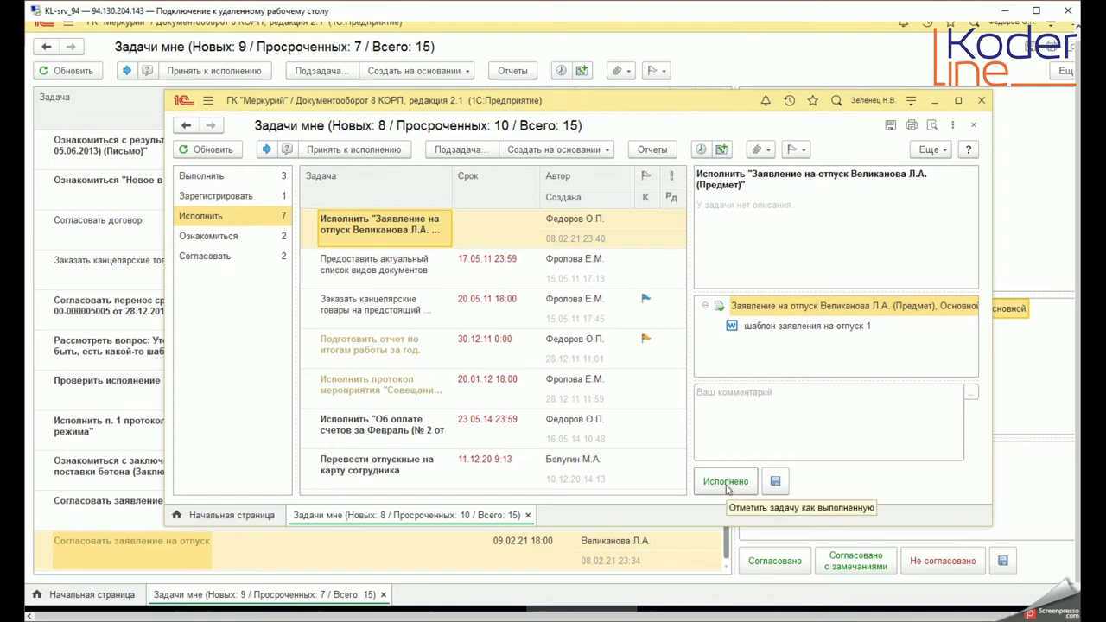
# Add the comment "задание выполнено" to the vacation request task and mark it as executed
pyautogui.click(738, 426)
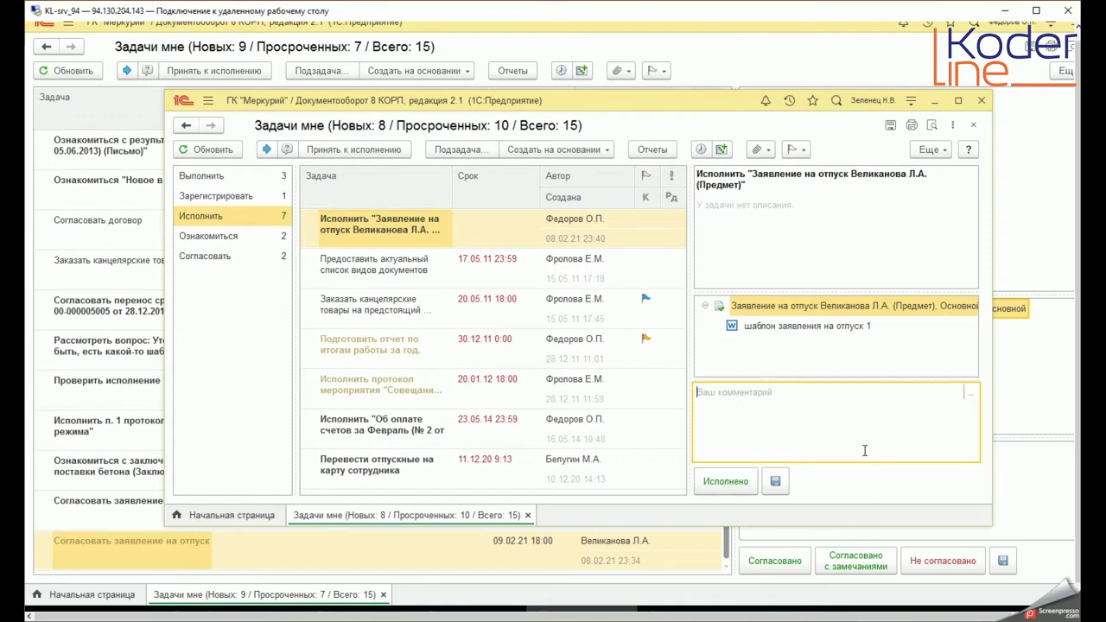
pyautogui.write('задание выполнено')
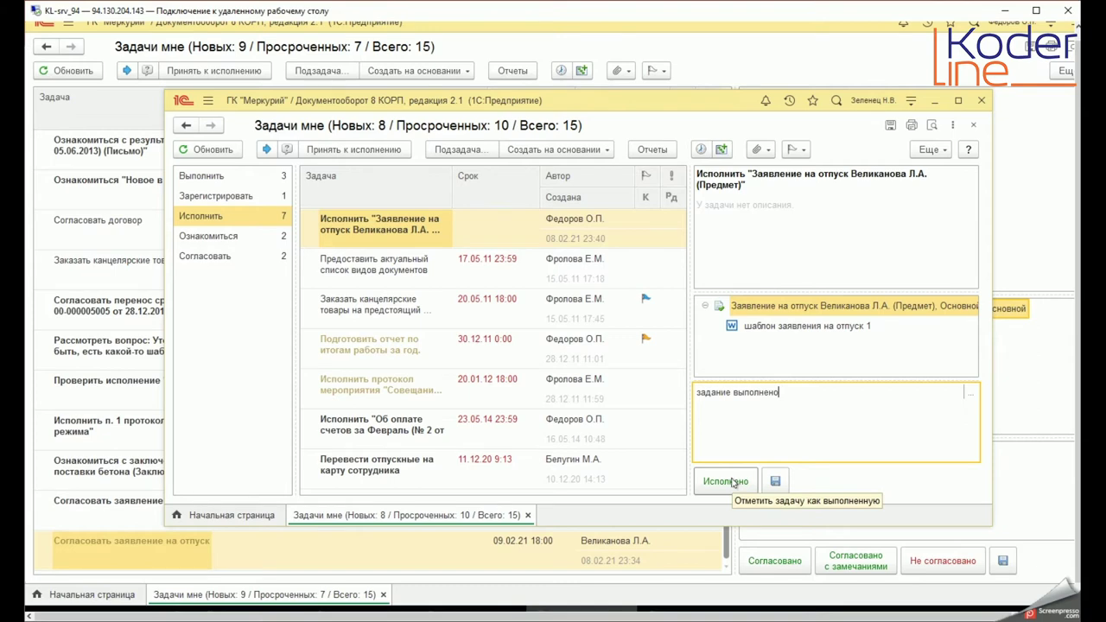
pyautogui.click(726, 482)
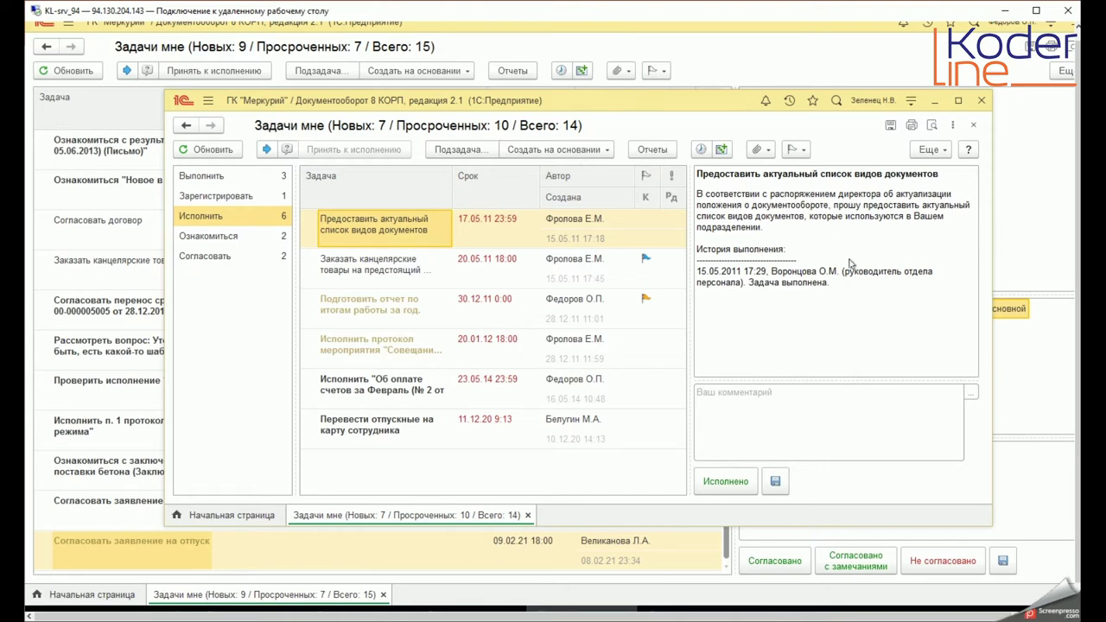
# Look over the additional task commands and examine the details of the remaining tasks in the "Исполнить" group
pyautogui.click(930, 149)
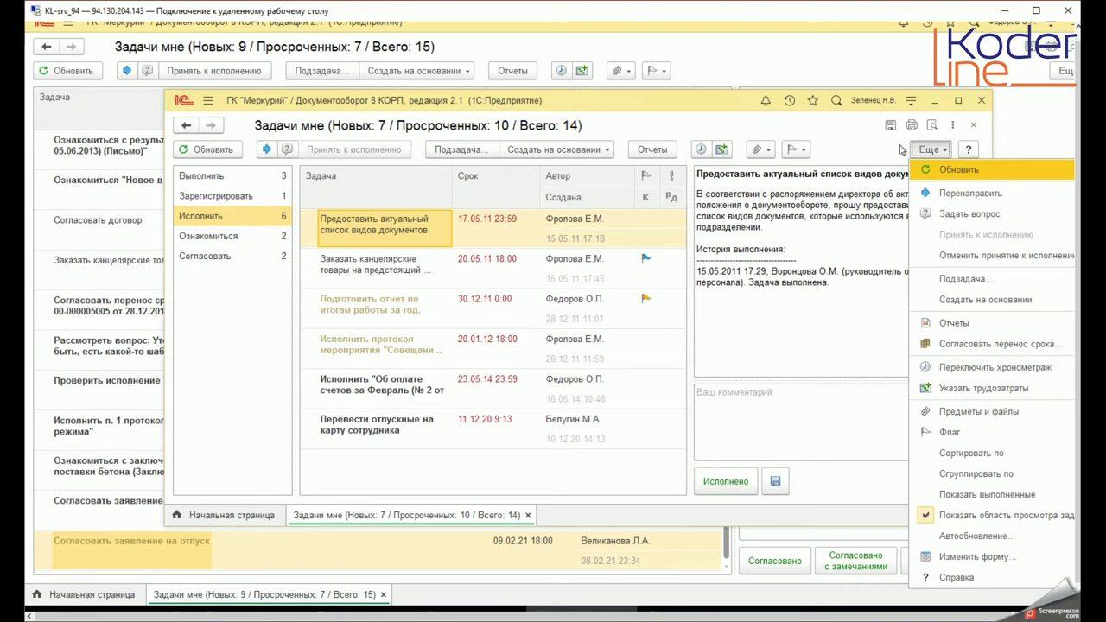
pyautogui.click(864, 154)
pyautogui.click(379, 425)
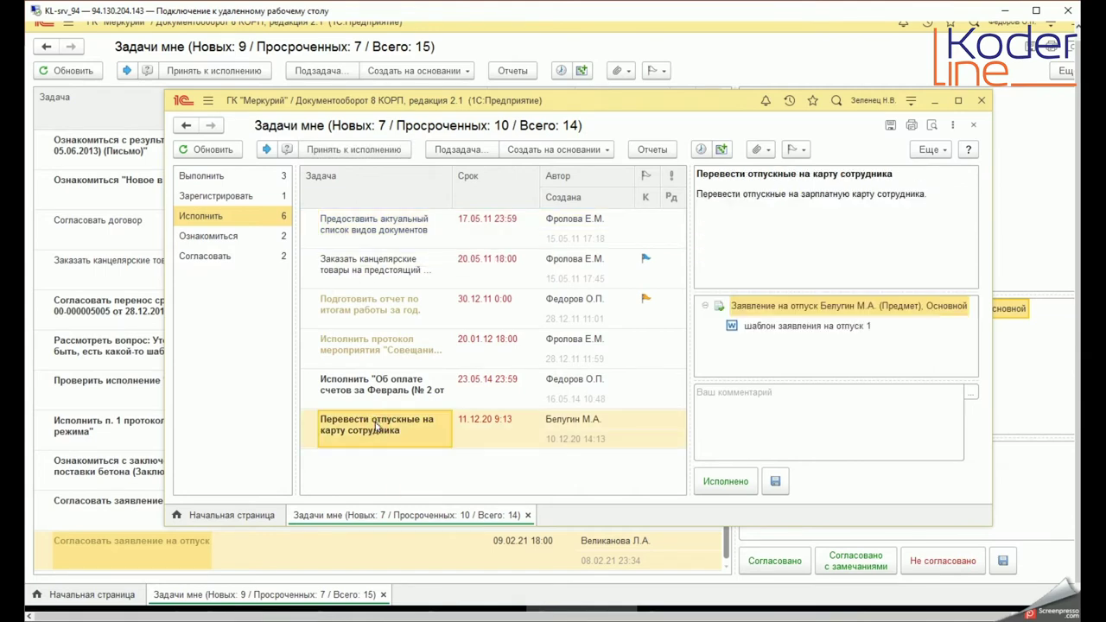
pyautogui.click(373, 383)
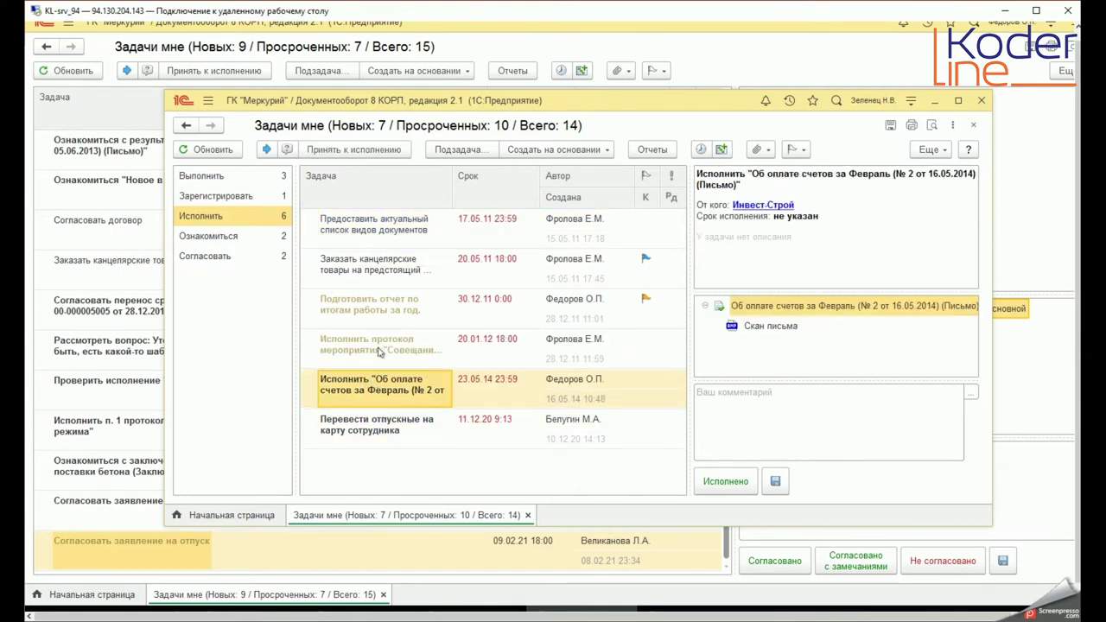
pyautogui.click(378, 352)
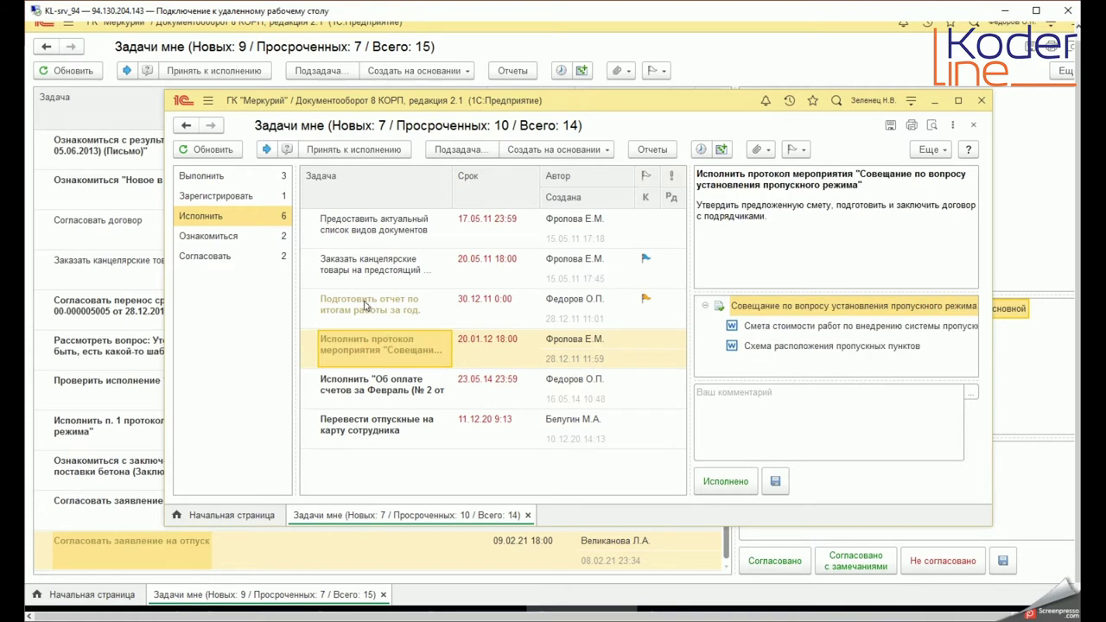
pyautogui.click(363, 301)
pyautogui.click(367, 269)
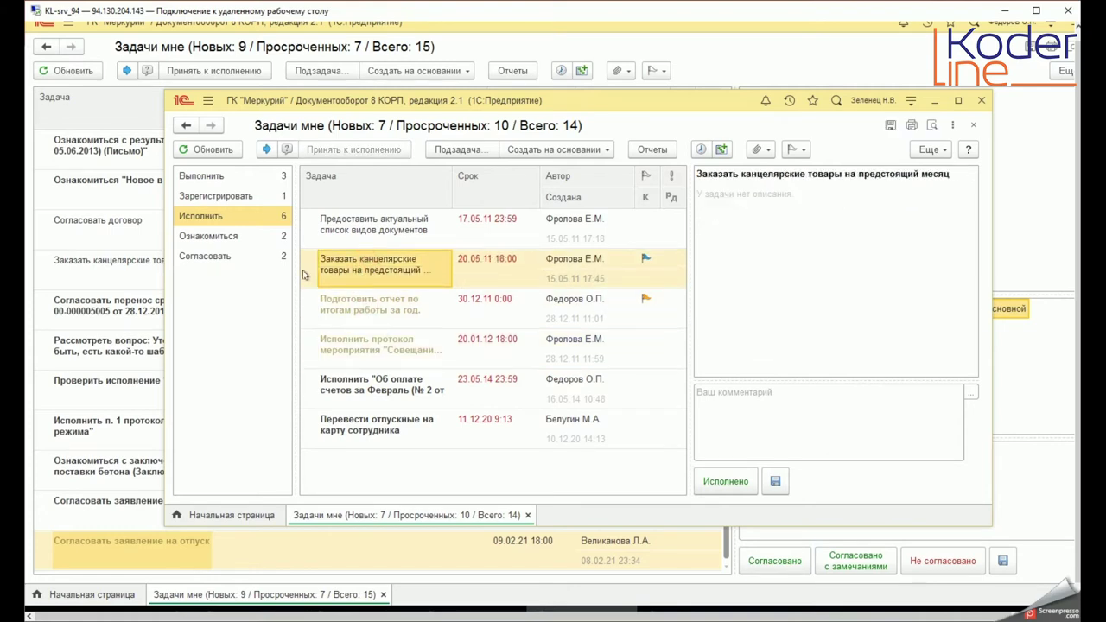
# Look through the task groups "Согласовать", "Ознакомиться", "Зарегистрировать" and "Выполнить", including the details of "Выполнить оплату по договору"
pyautogui.click(227, 256)
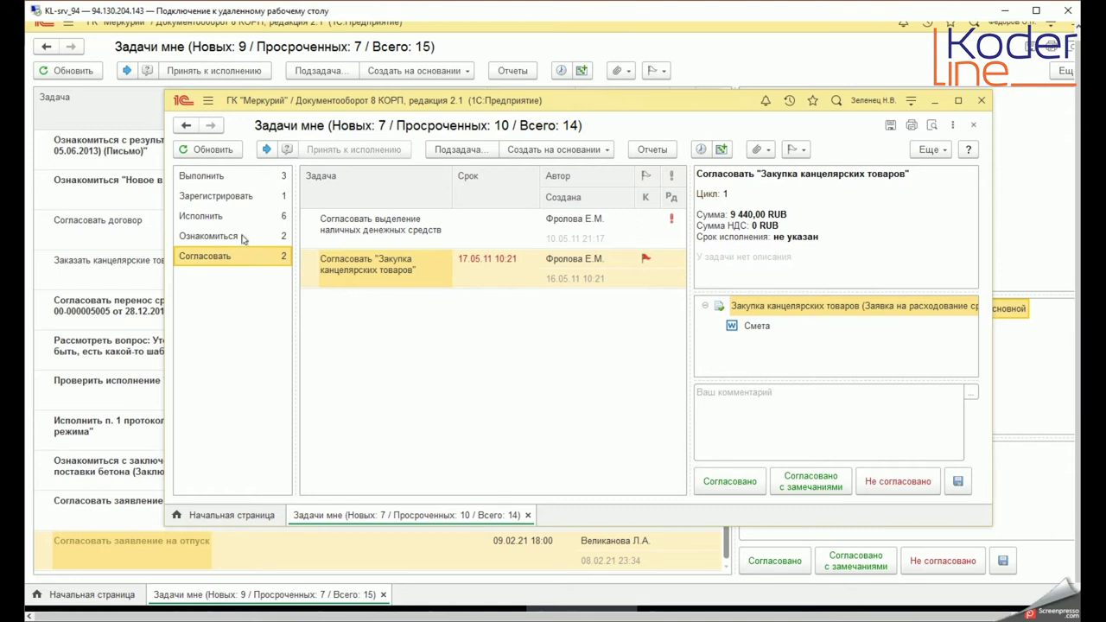
pyautogui.click(243, 238)
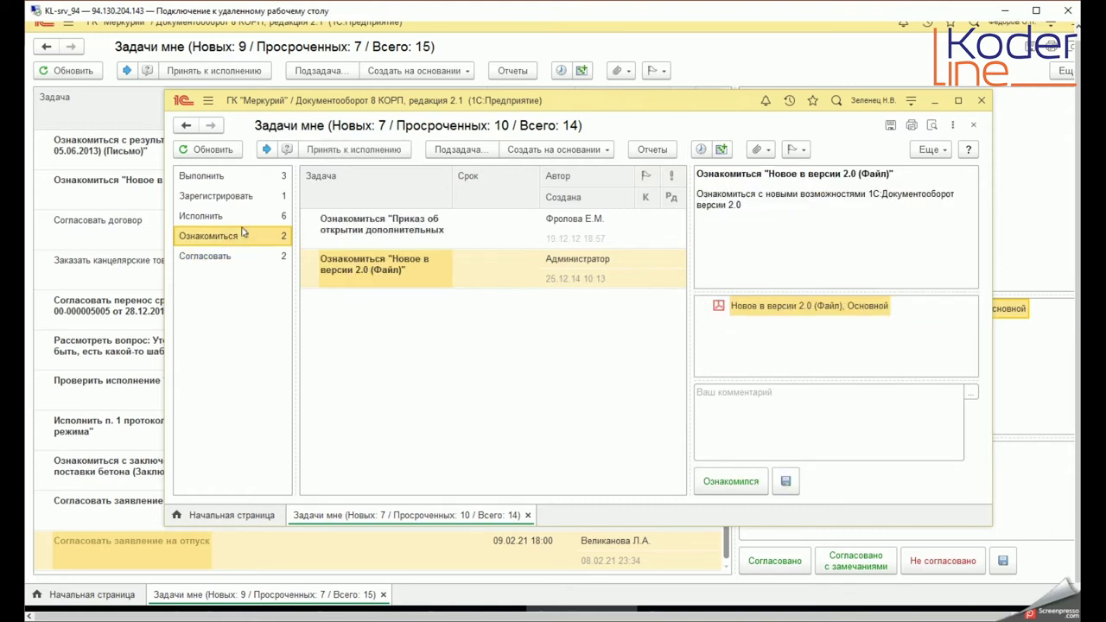
pyautogui.click(369, 232)
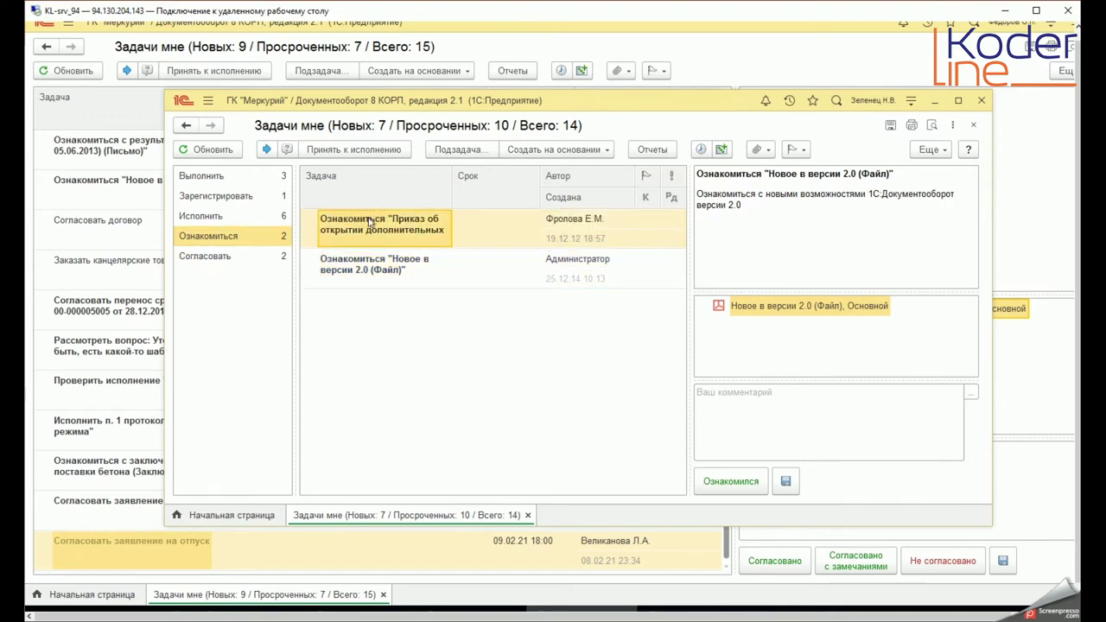
pyautogui.click(216, 219)
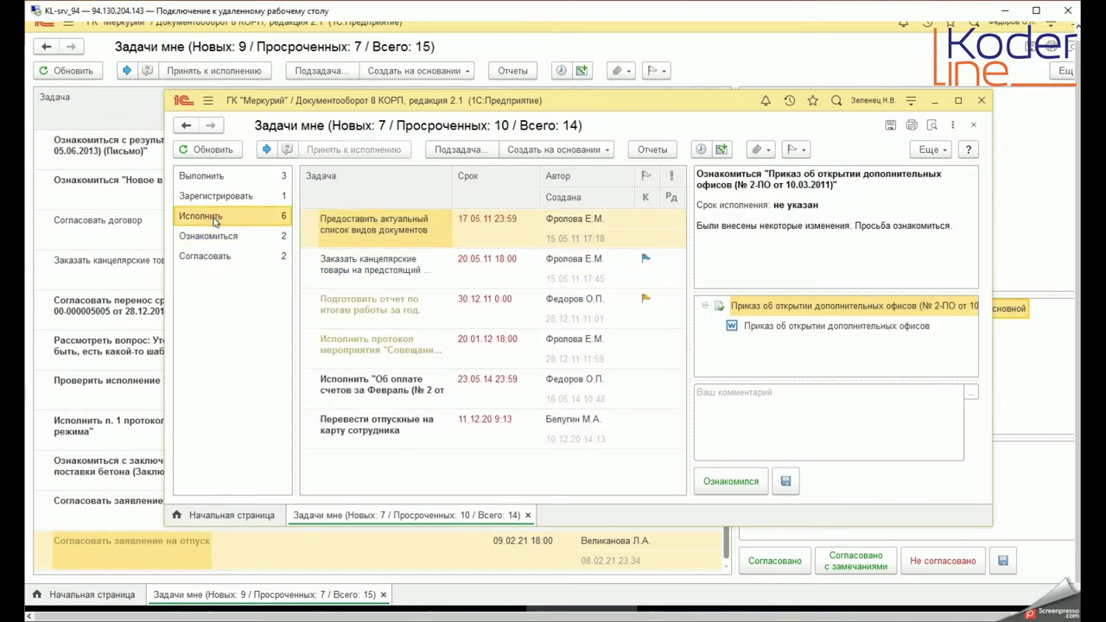
pyautogui.click(220, 198)
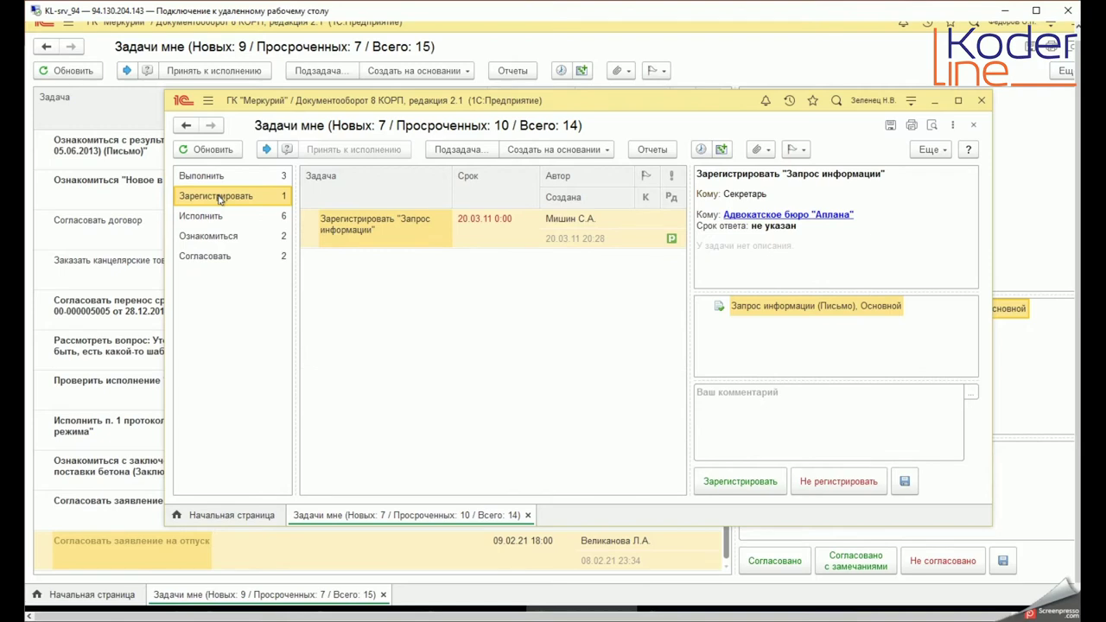
pyautogui.click(223, 216)
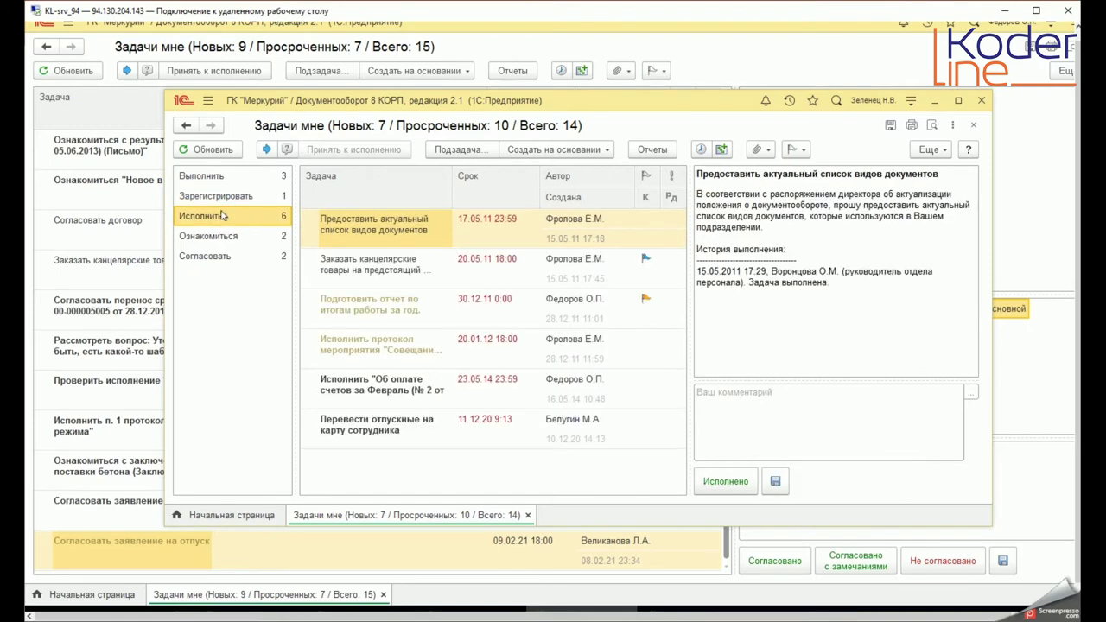
pyautogui.click(217, 196)
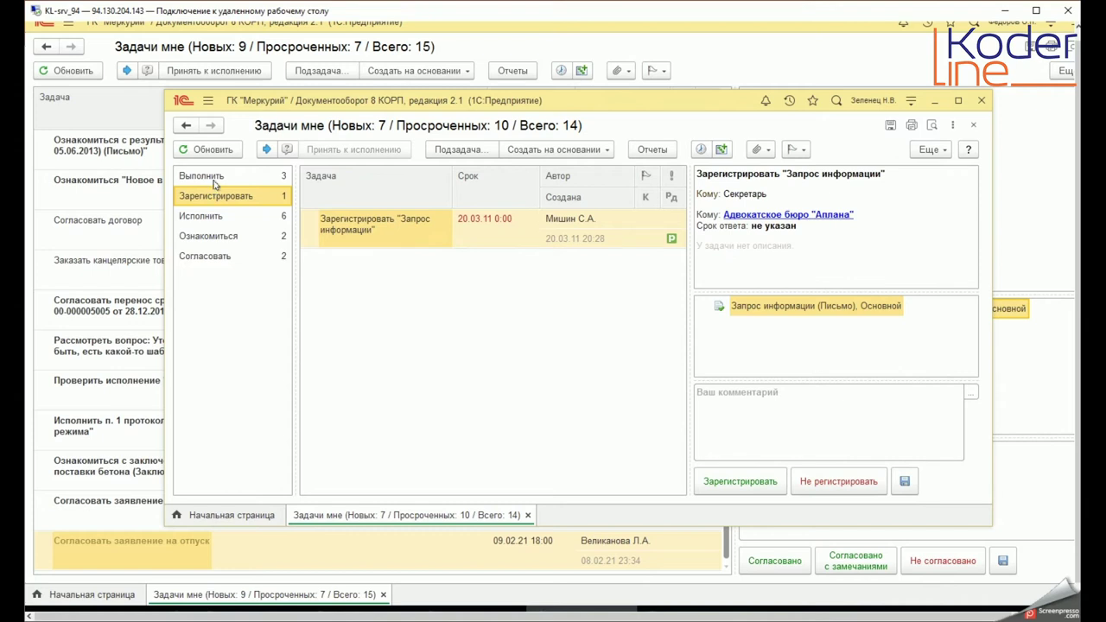
pyautogui.click(216, 175)
pyautogui.click(313, 260)
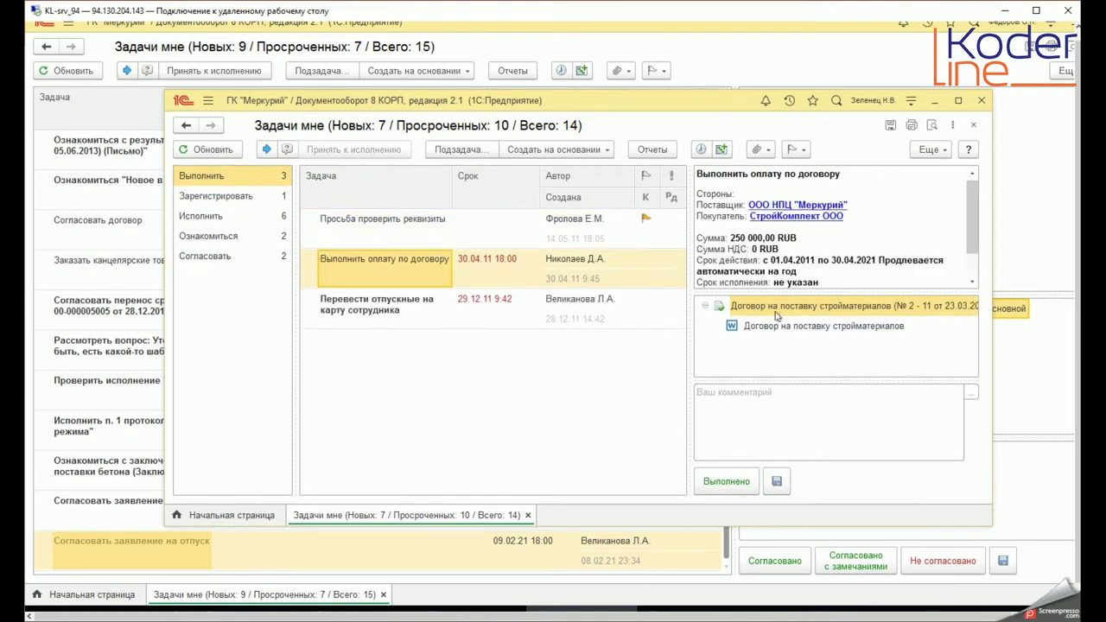
# Draft a deadline transfer request for the task "Перевести отпускные на карту сотрудника" with the justification "123" and discard it without saving
pyautogui.click(931, 150)
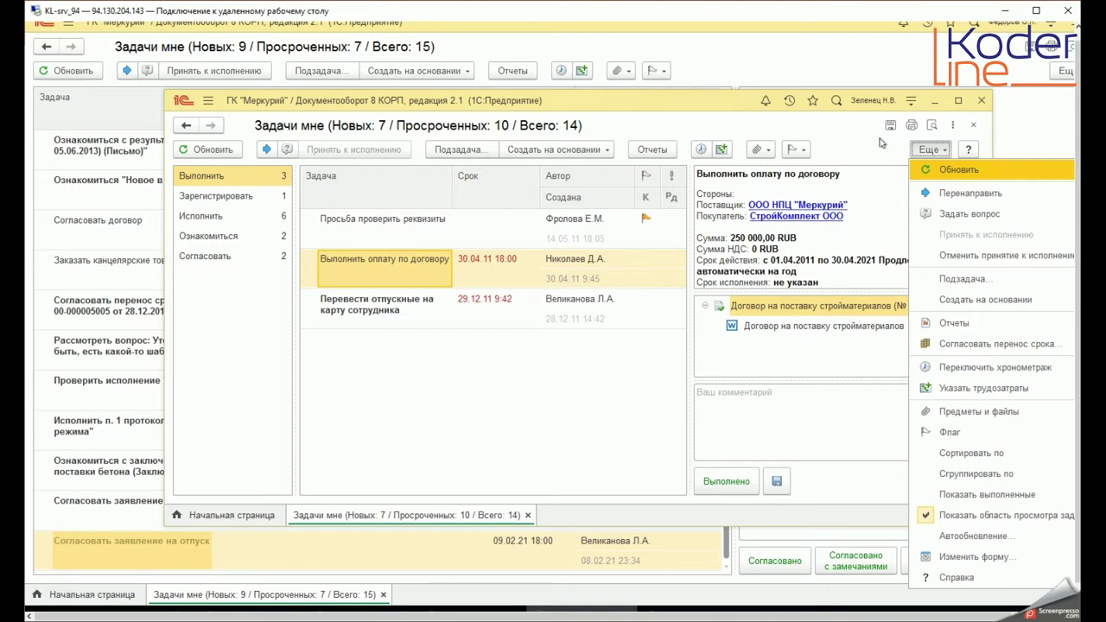
pyautogui.click(882, 142)
pyautogui.click(383, 320)
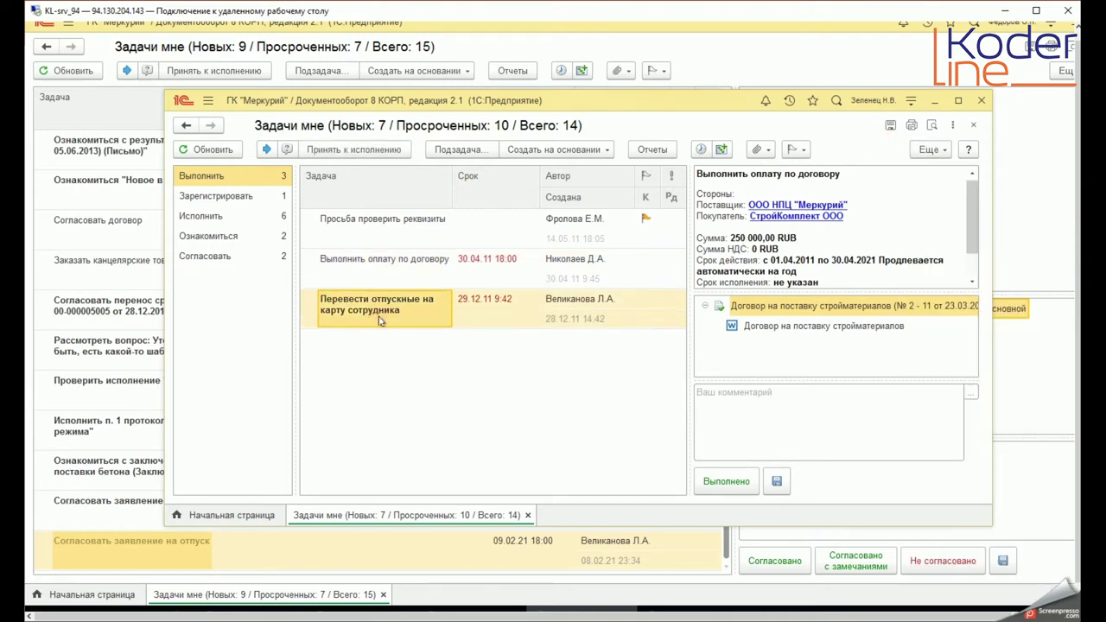
pyautogui.click(928, 152)
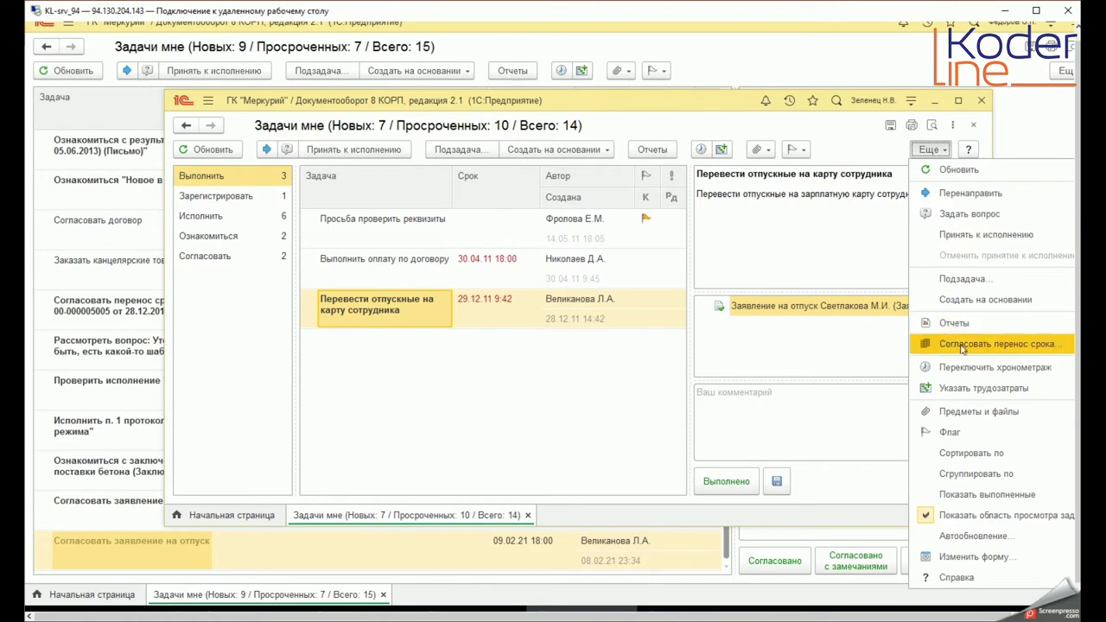
pyautogui.click(963, 345)
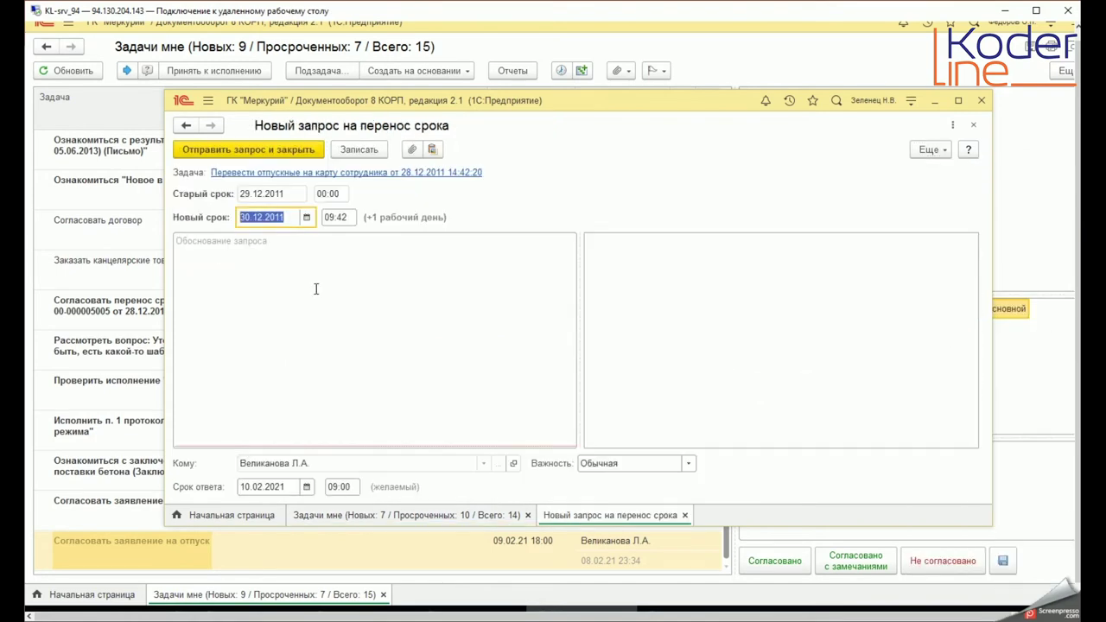
pyautogui.click(252, 254)
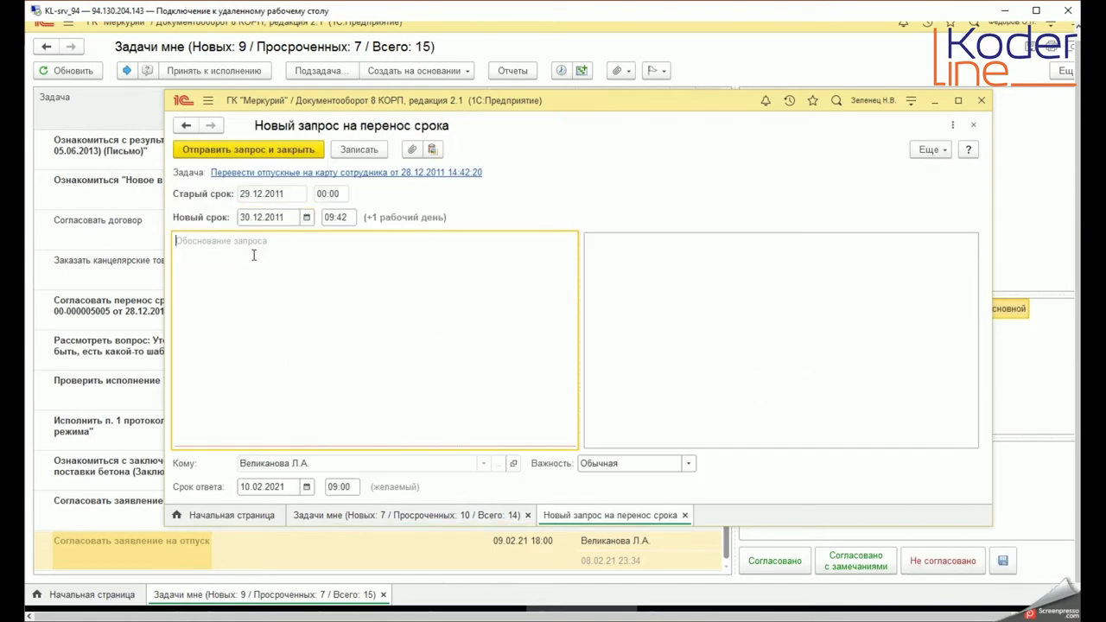
pyautogui.write('123')
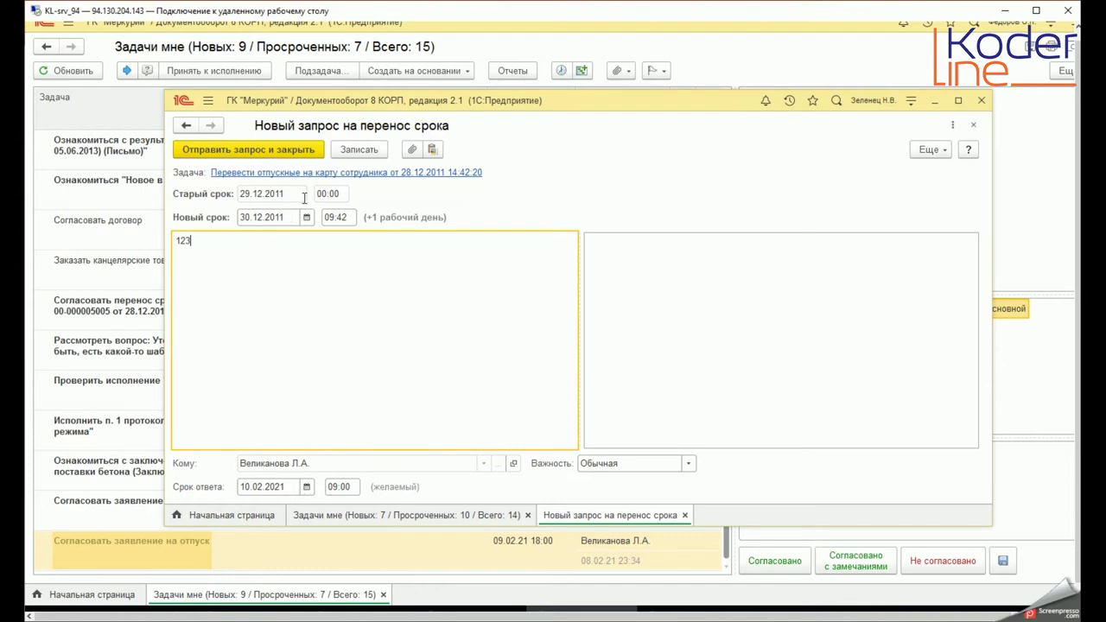
pyautogui.click(291, 193)
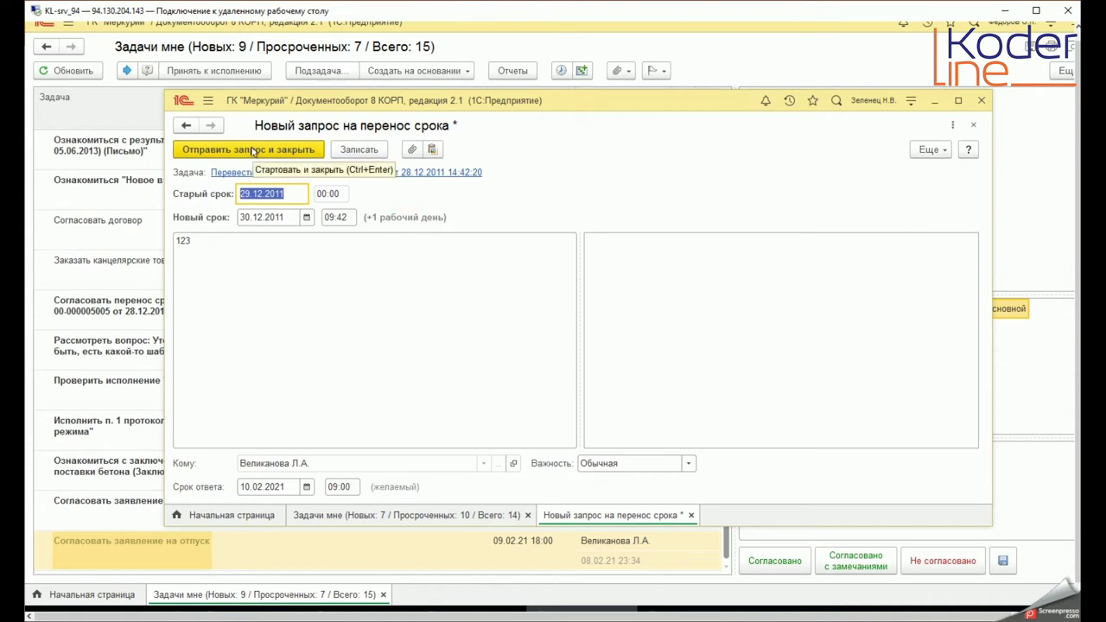
pyautogui.click(974, 128)
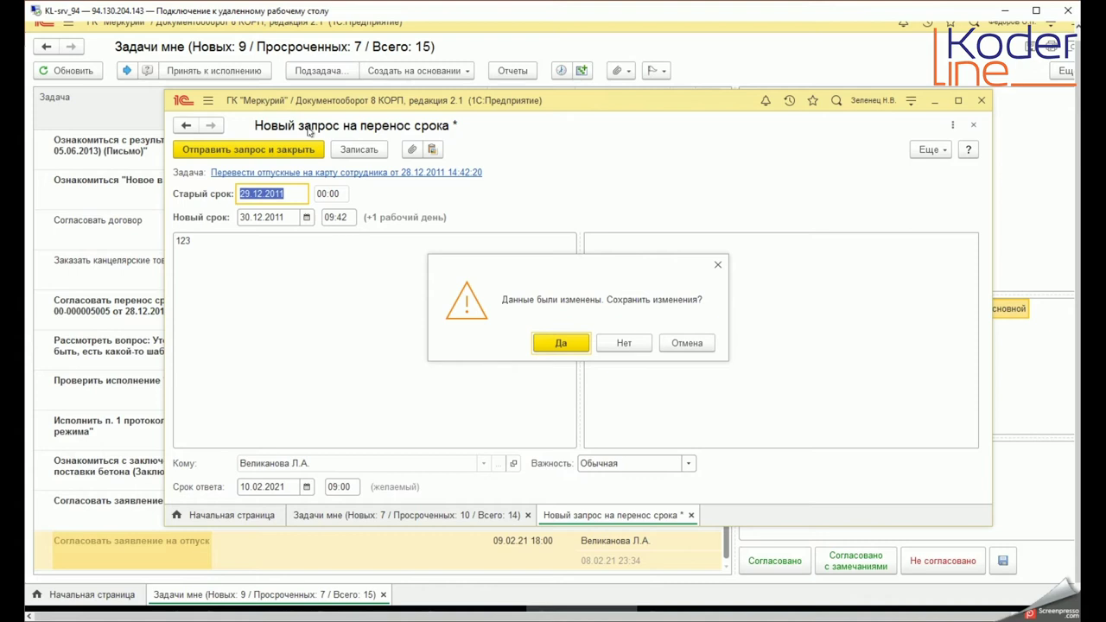
pyautogui.click(622, 343)
# Switch back to the manager's session, refresh the task list and select the "Проверить исполнение" task nested under the latest vacation approval task
pyautogui.click(589, 609)
pyautogui.moveTo(689, 612)
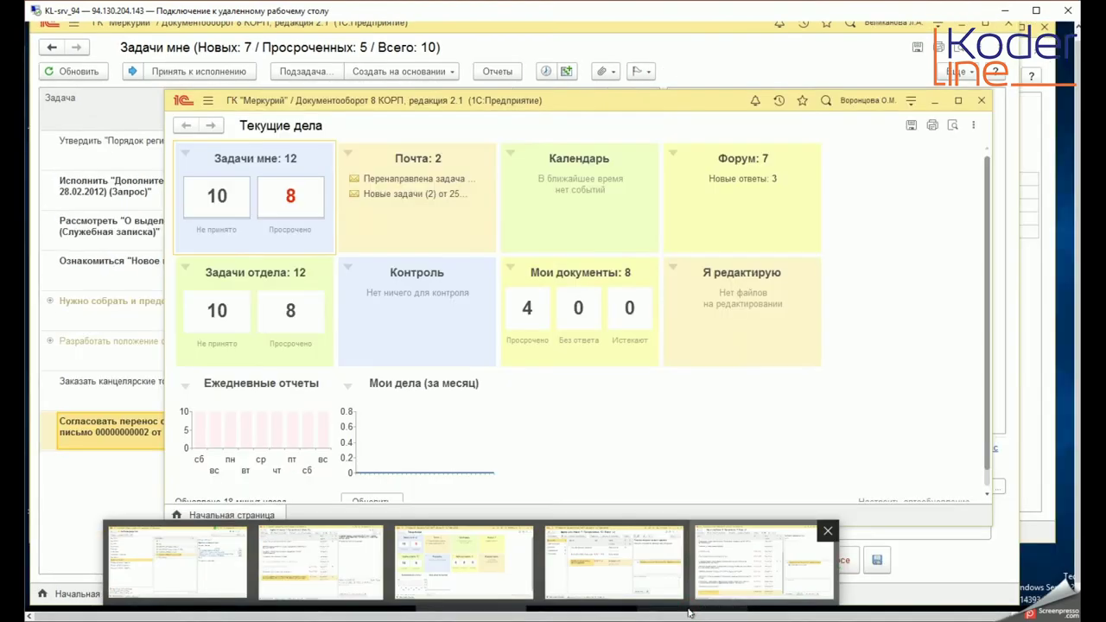
pyautogui.click(742, 576)
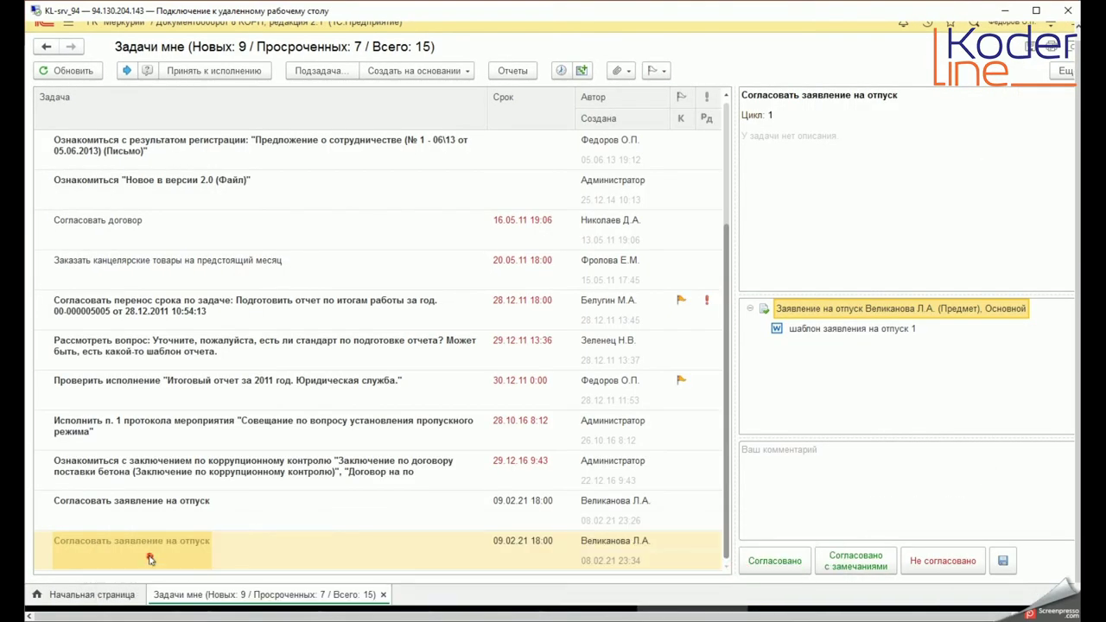
pyautogui.click(68, 75)
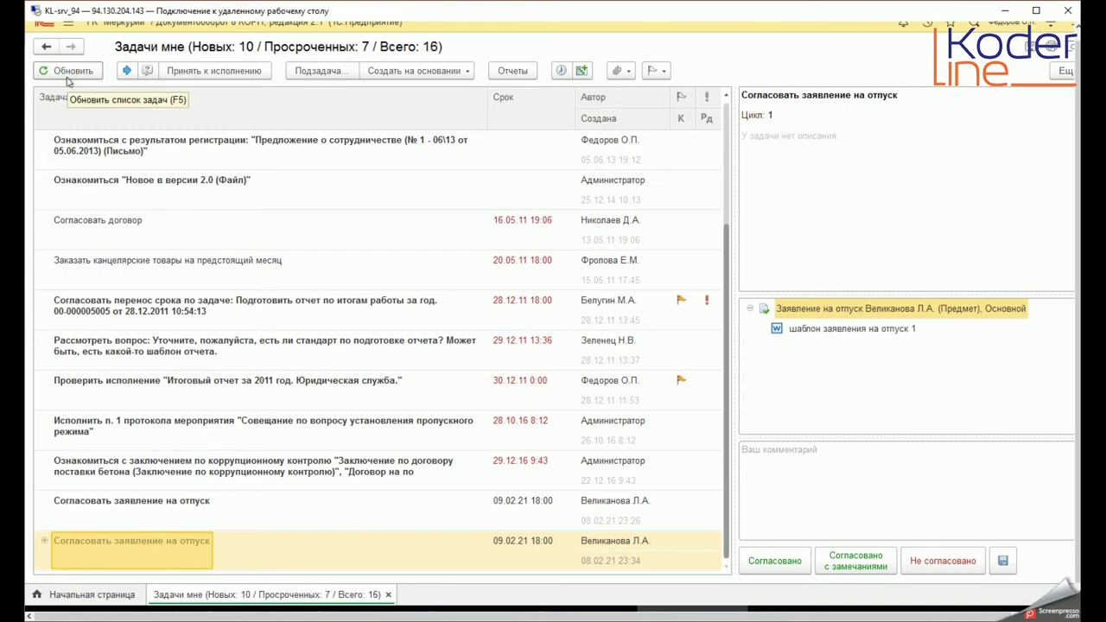
pyautogui.click(44, 541)
pyautogui.click(115, 552)
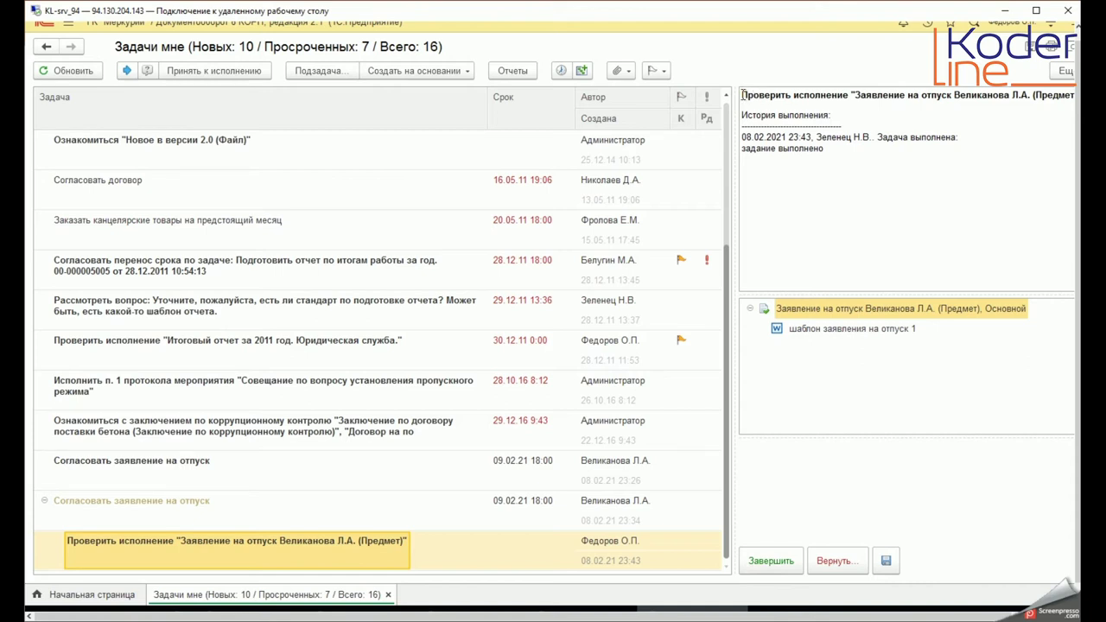
# Complete the "Проверить исполнение" task for the vacation request and approve its parent task "Согласовать заявление на отпуск"
pyautogui.moveTo(742, 95); pyautogui.dragTo(851, 96)
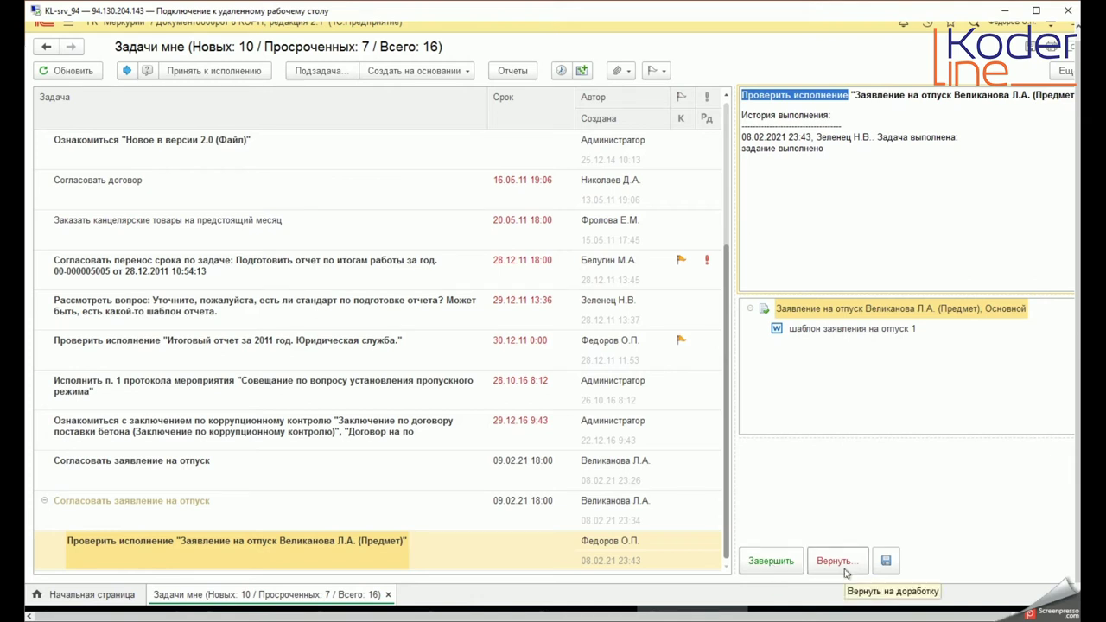
pyautogui.click(760, 563)
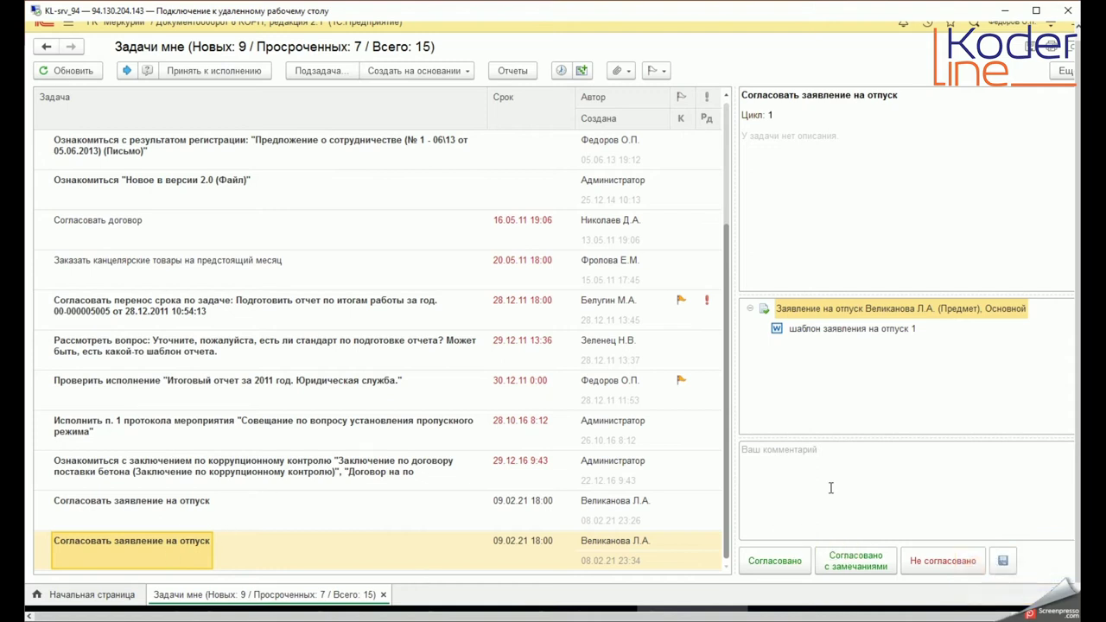
pyautogui.click(776, 564)
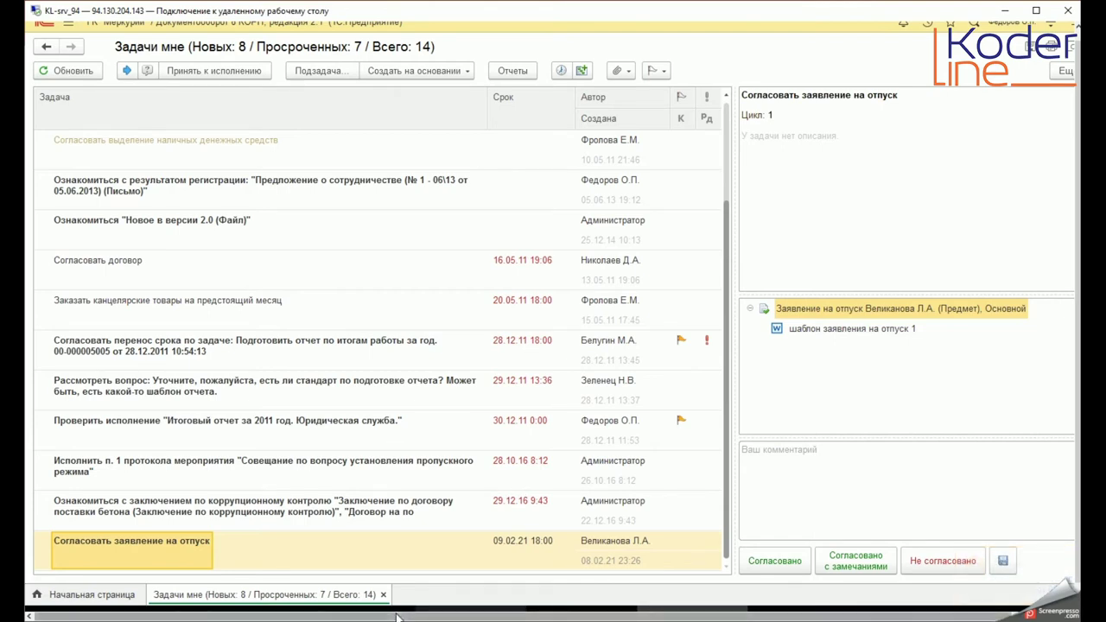
# Switch to the request author's session, open the last vacation request among the internal documents and display its processes and tasks
pyautogui.moveTo(398, 615)
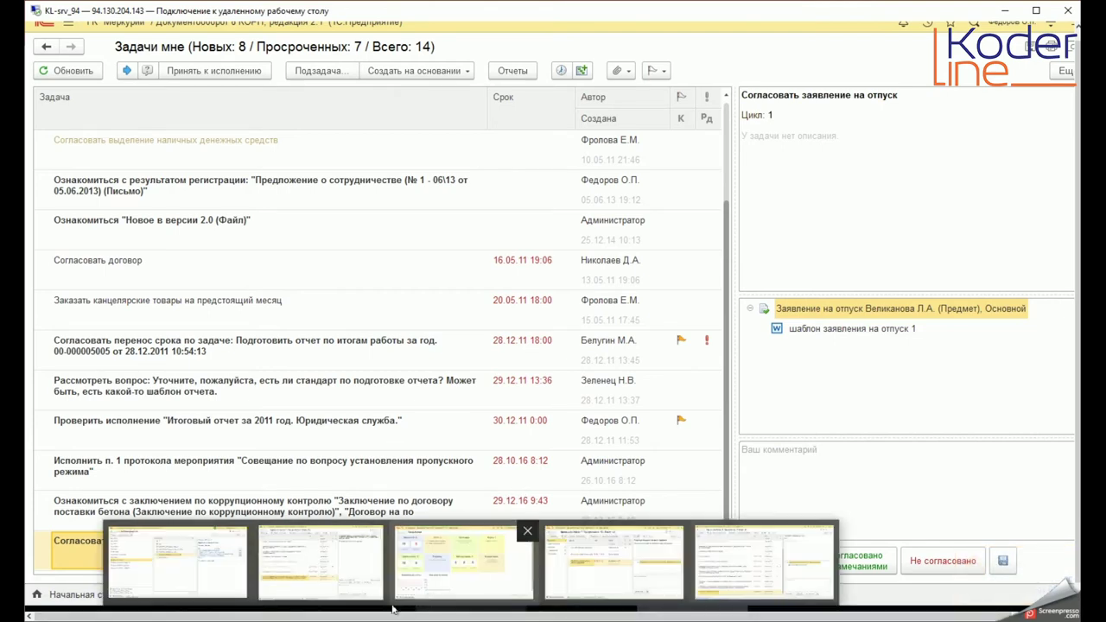
pyautogui.click(320, 612)
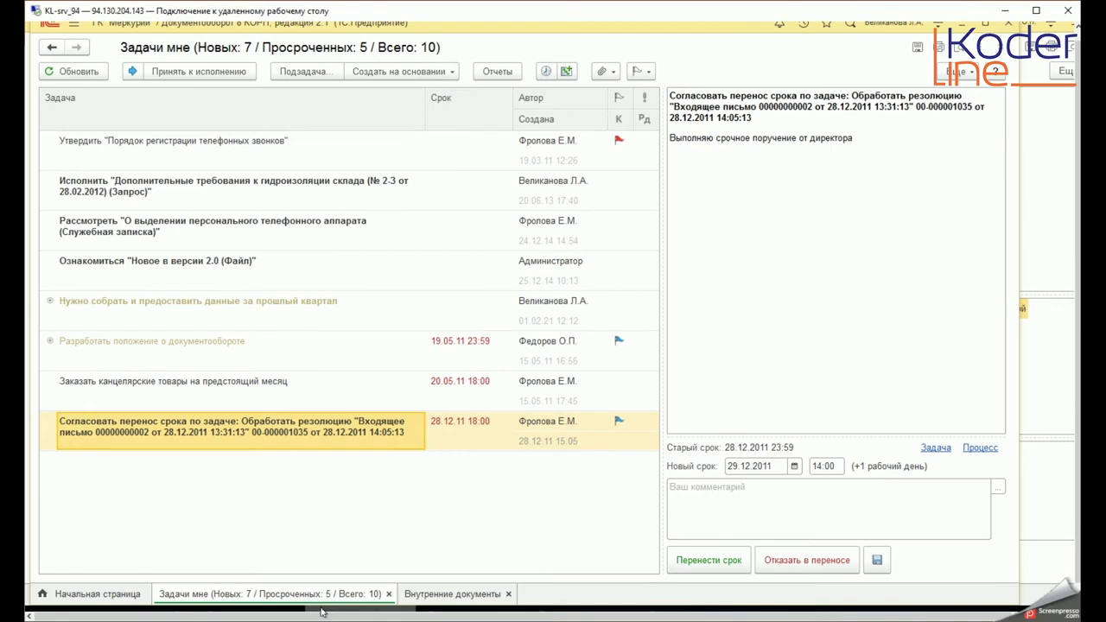
pyautogui.click(75, 28)
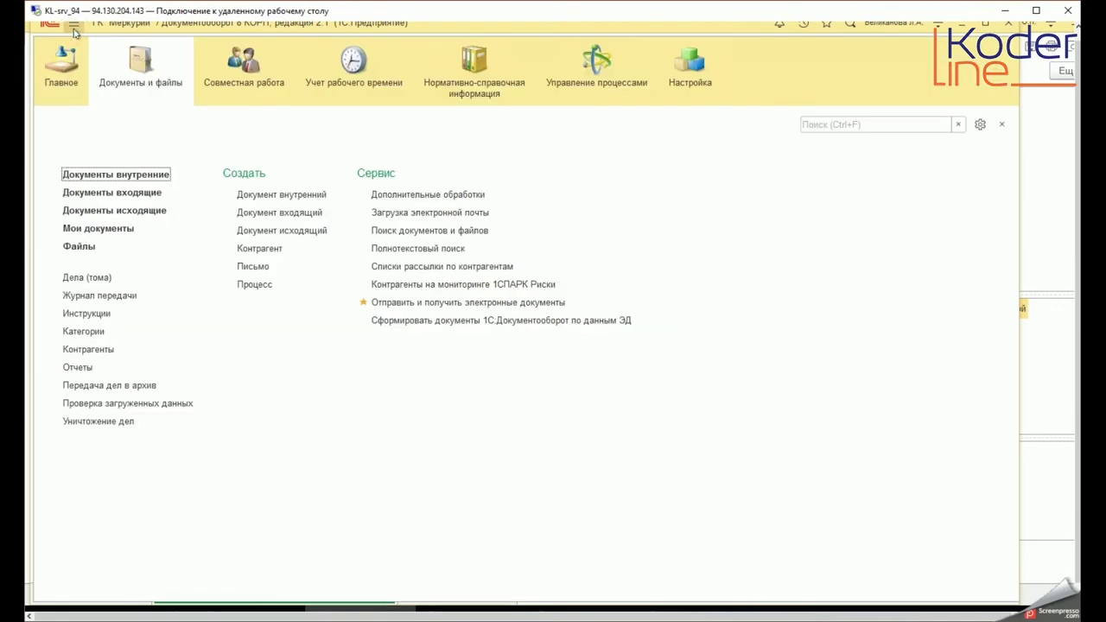
pyautogui.click(113, 174)
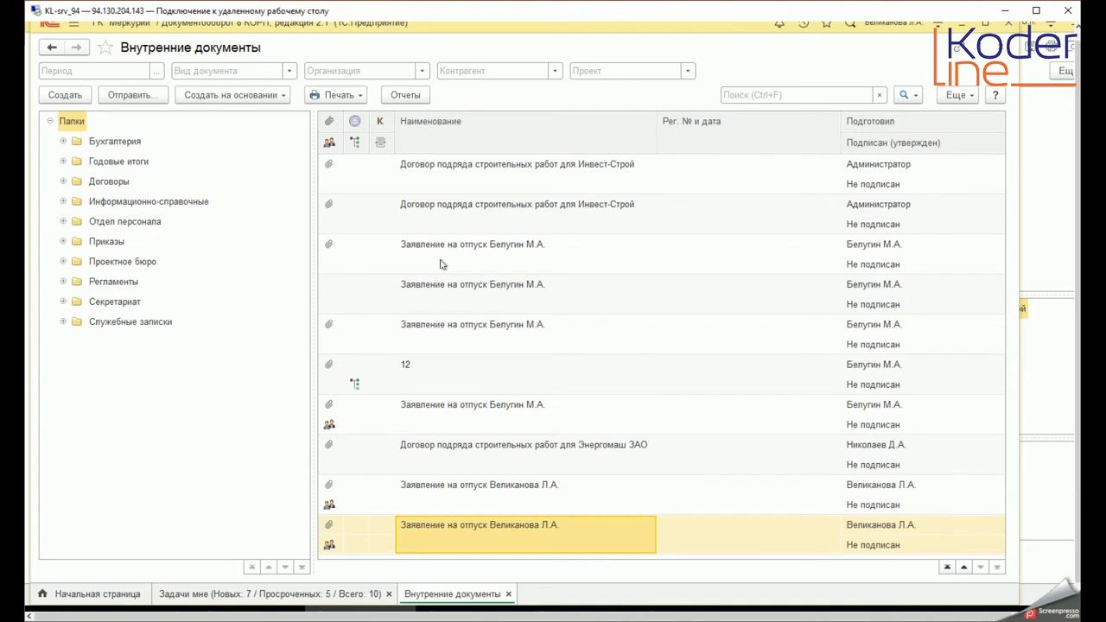
pyautogui.doubleClick(431, 541)
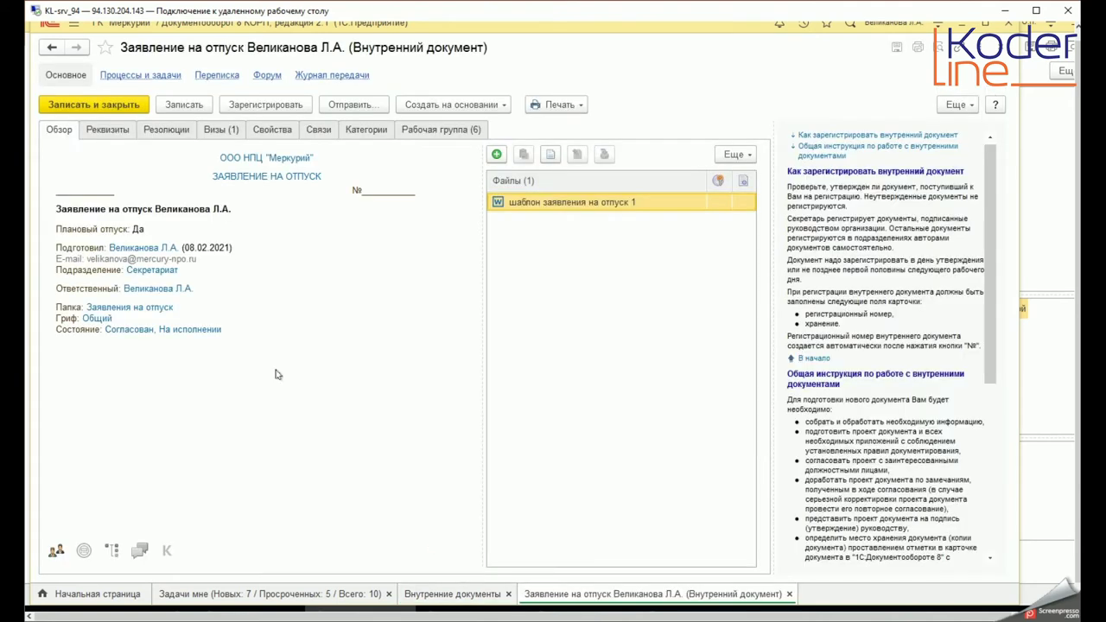
pyautogui.click(141, 74)
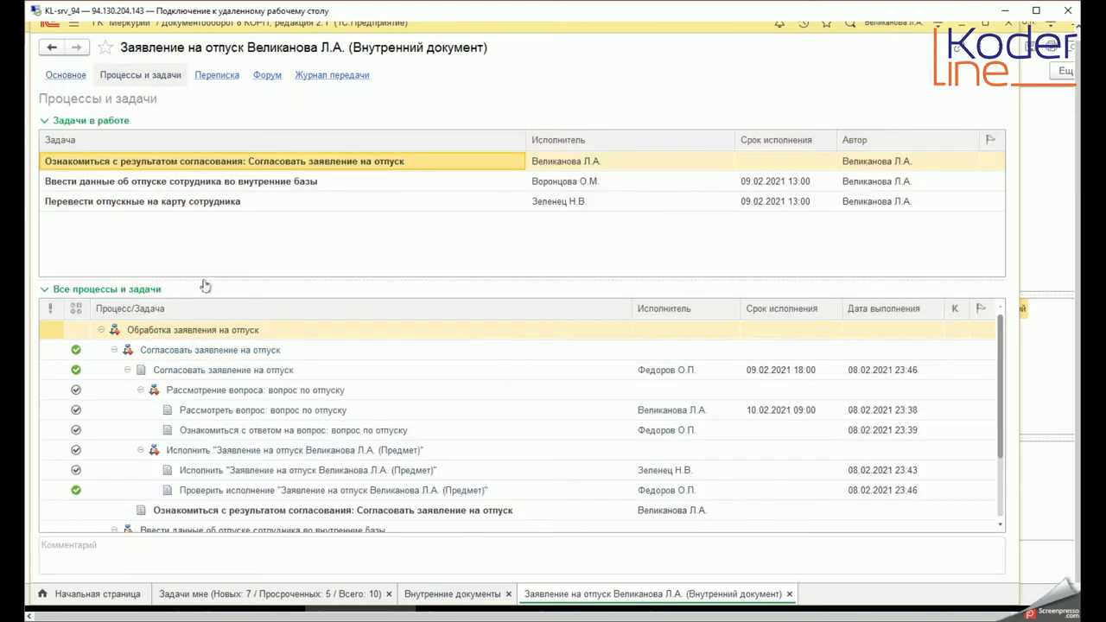
# Examine the request's process tree, from the approval task with its question and execution subtasks to the task of entering vacation data
pyautogui.scroll(-1, 240, 355)
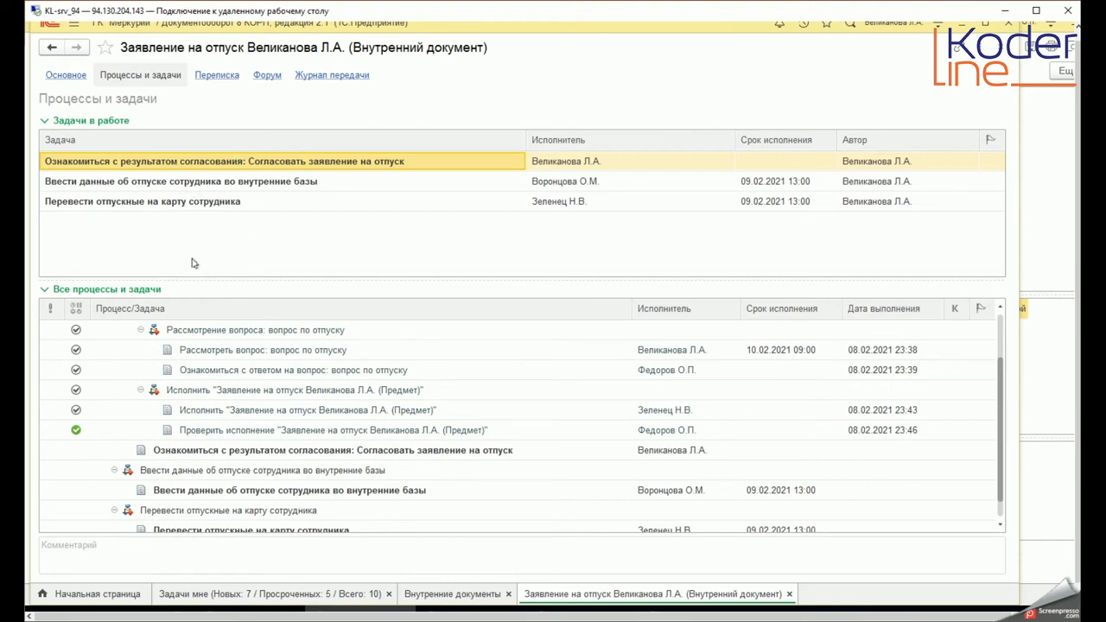
pyautogui.scroll(-1, 221, 346)
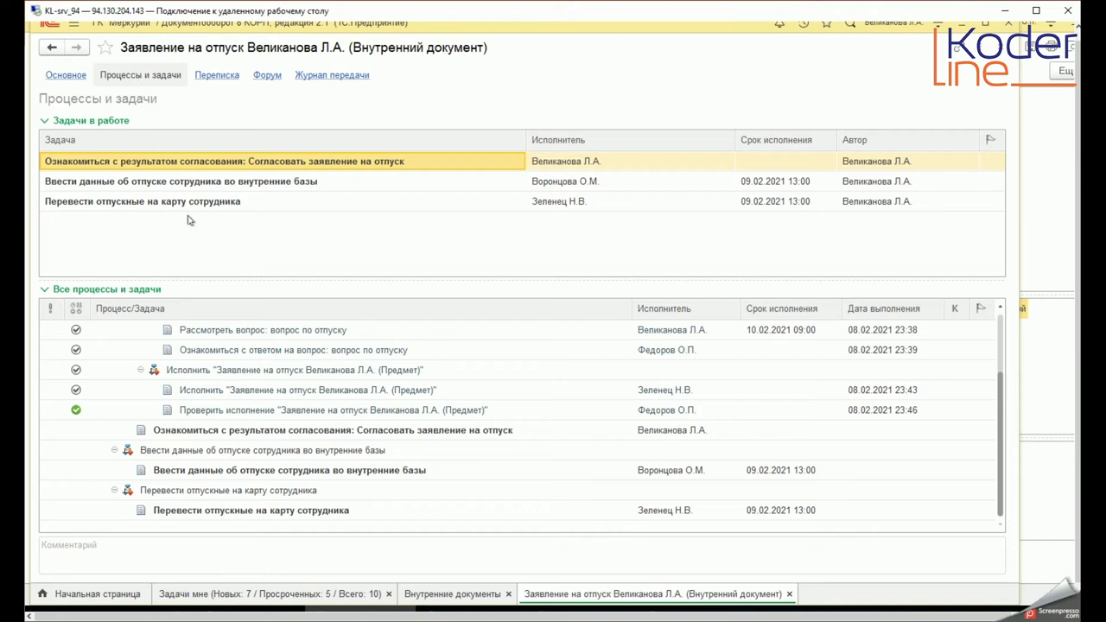
pyautogui.click(216, 370)
pyautogui.scroll(2, 208, 434)
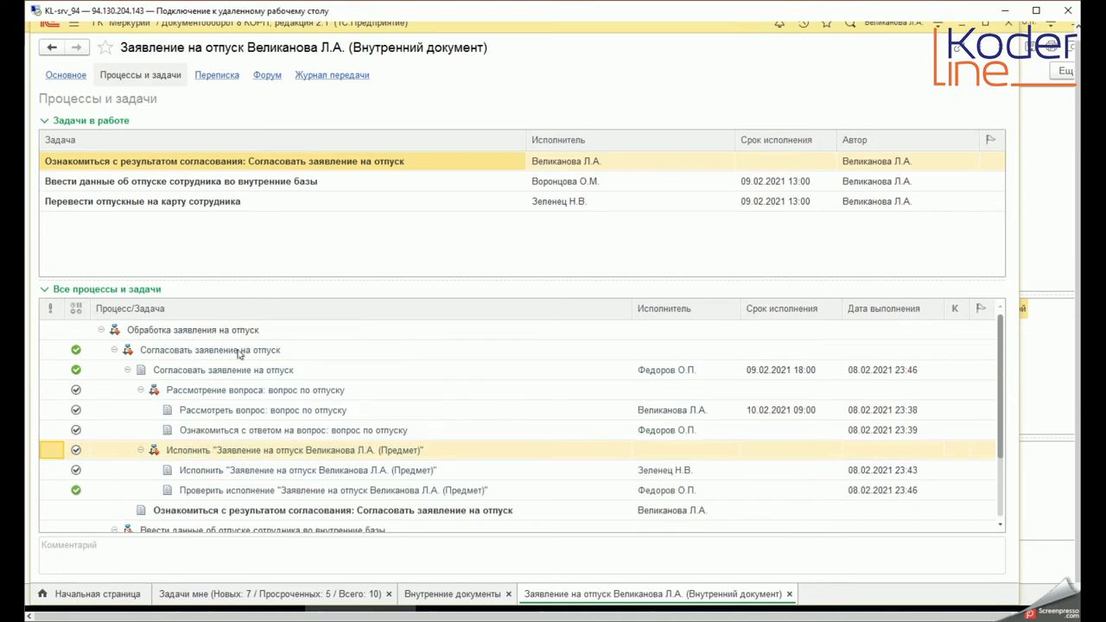
pyautogui.click(210, 370)
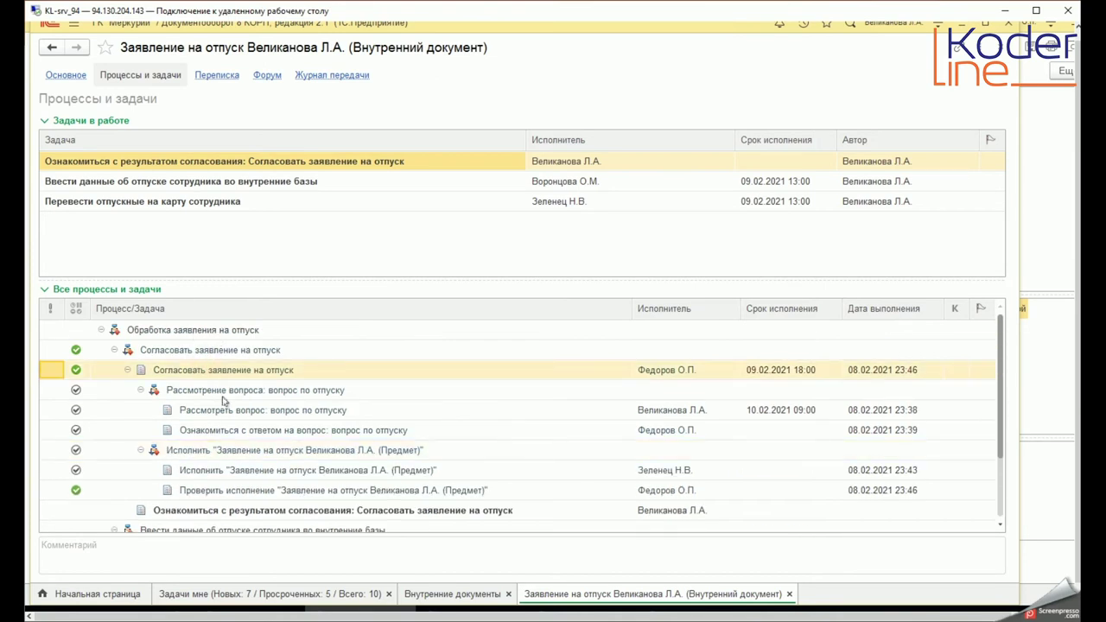
pyautogui.click(252, 410)
pyautogui.scroll(-1, 252, 417)
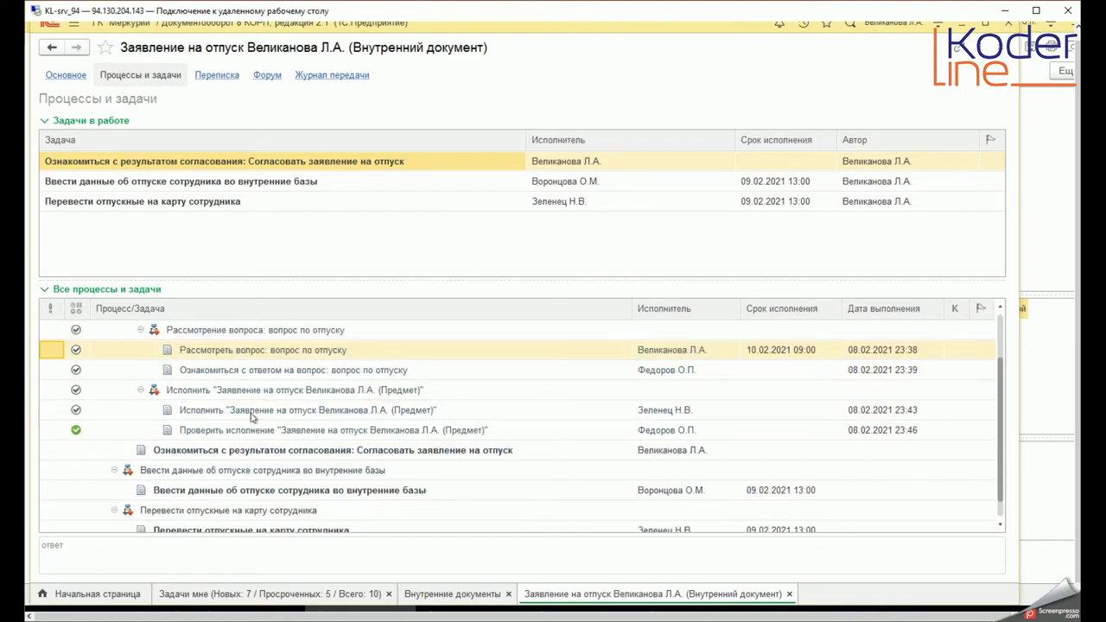
pyautogui.click(227, 432)
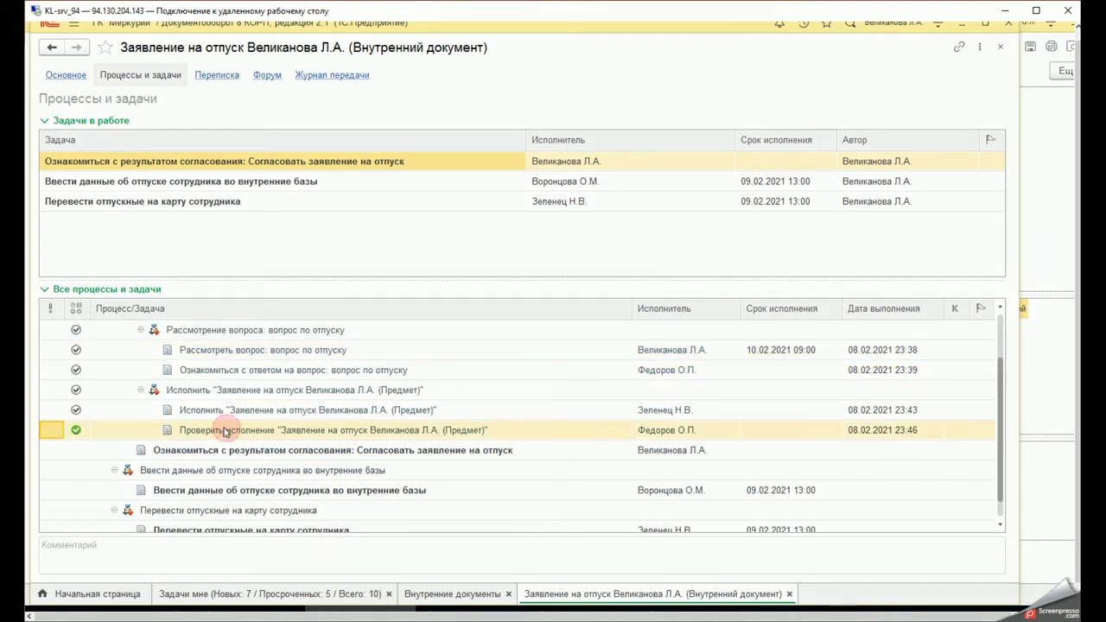
pyautogui.click(221, 458)
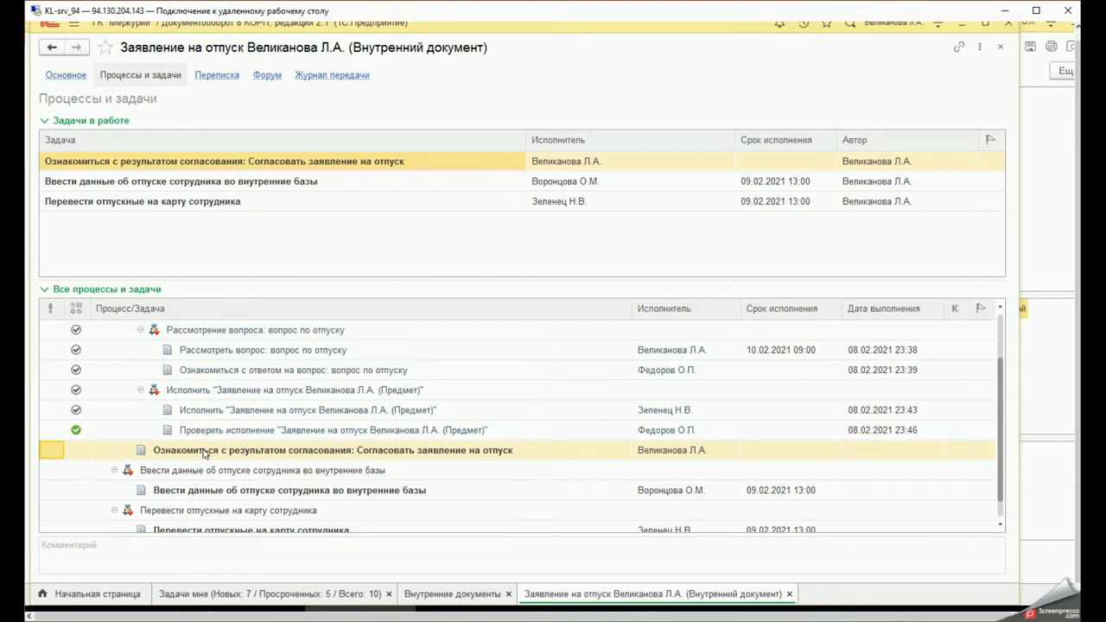
pyautogui.click(181, 471)
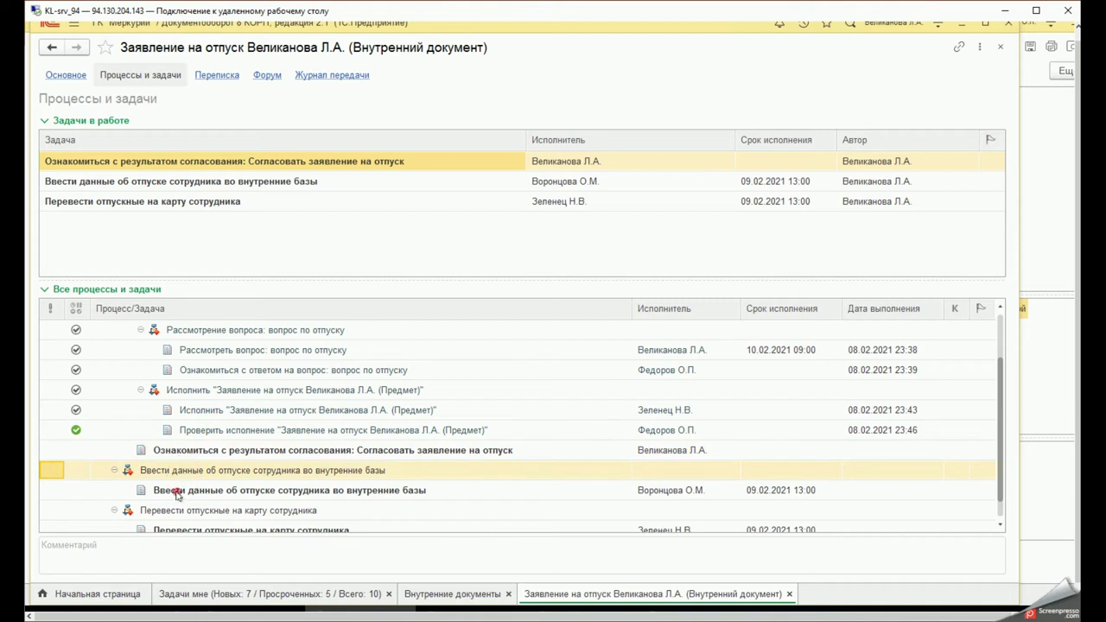
pyautogui.click(178, 494)
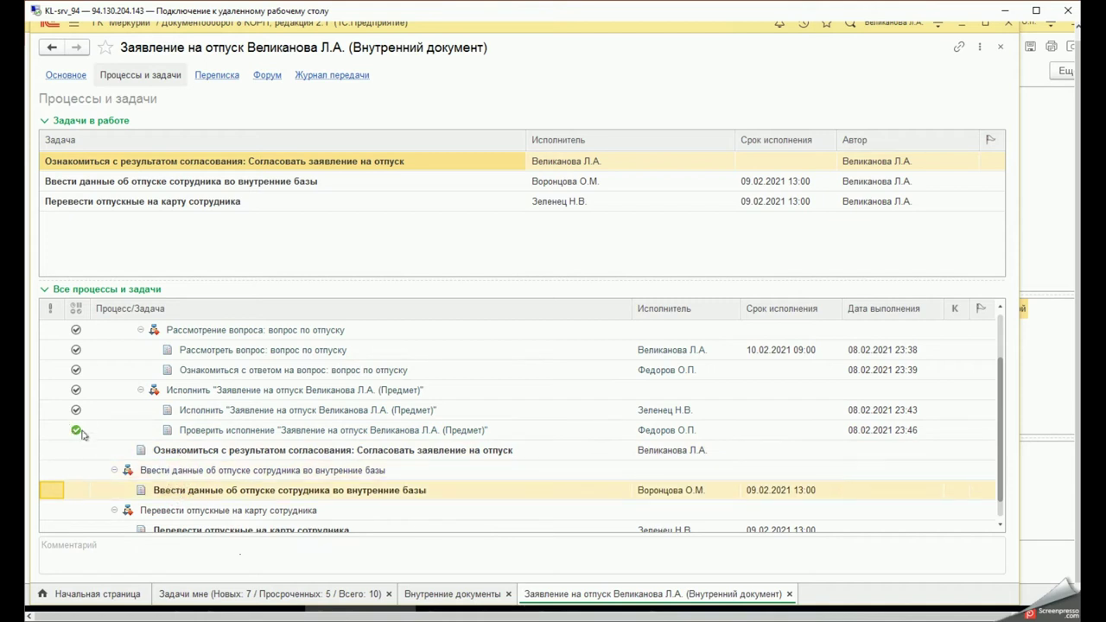
# Compare the completion marks of the approval task and its subtasks, and review the acquaintance and data entry tasks
pyautogui.click(77, 432)
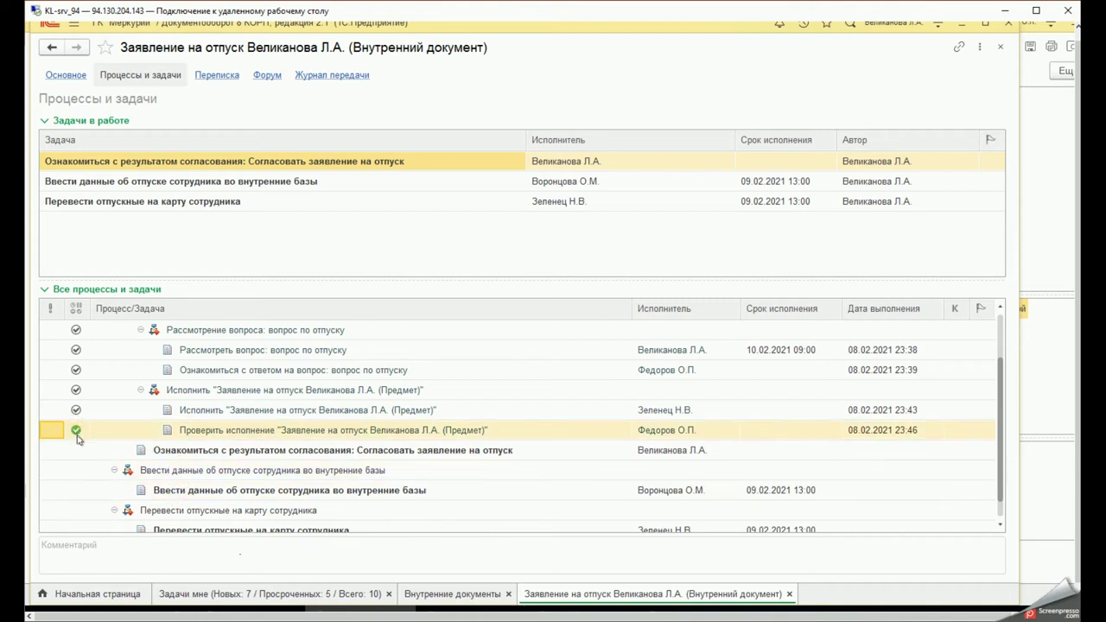
pyautogui.scroll(1, 77, 444)
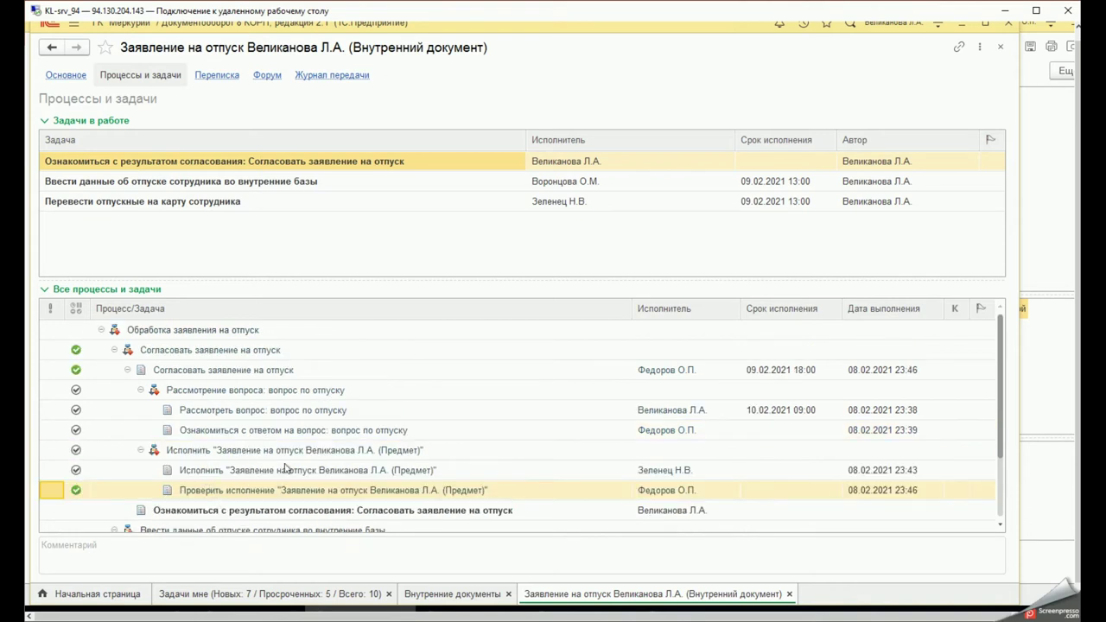
pyautogui.click(74, 369)
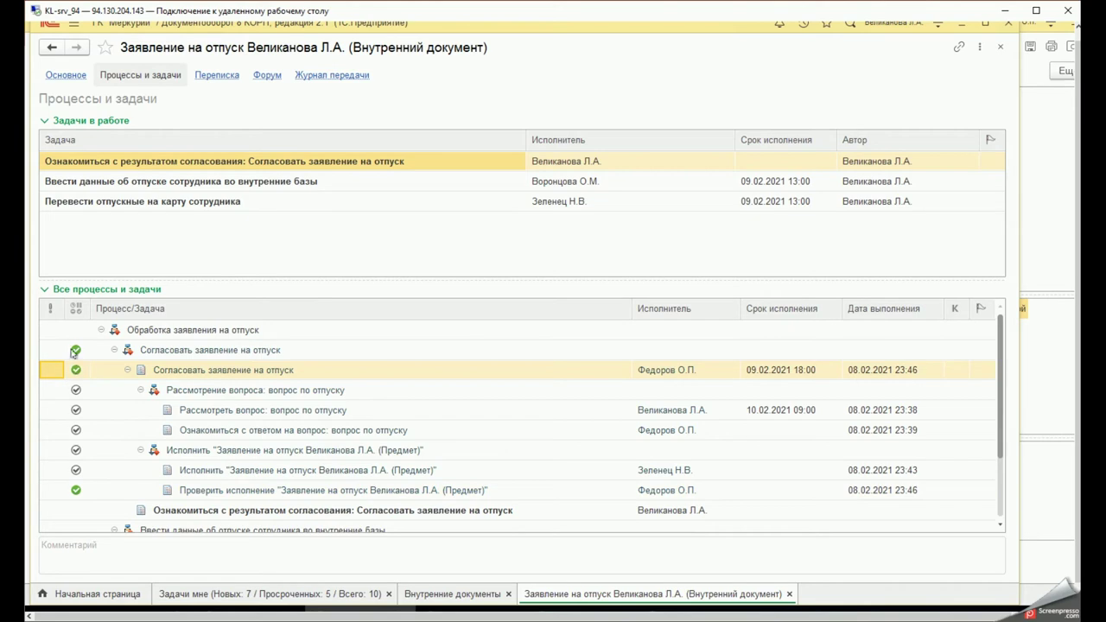
pyautogui.click(76, 390)
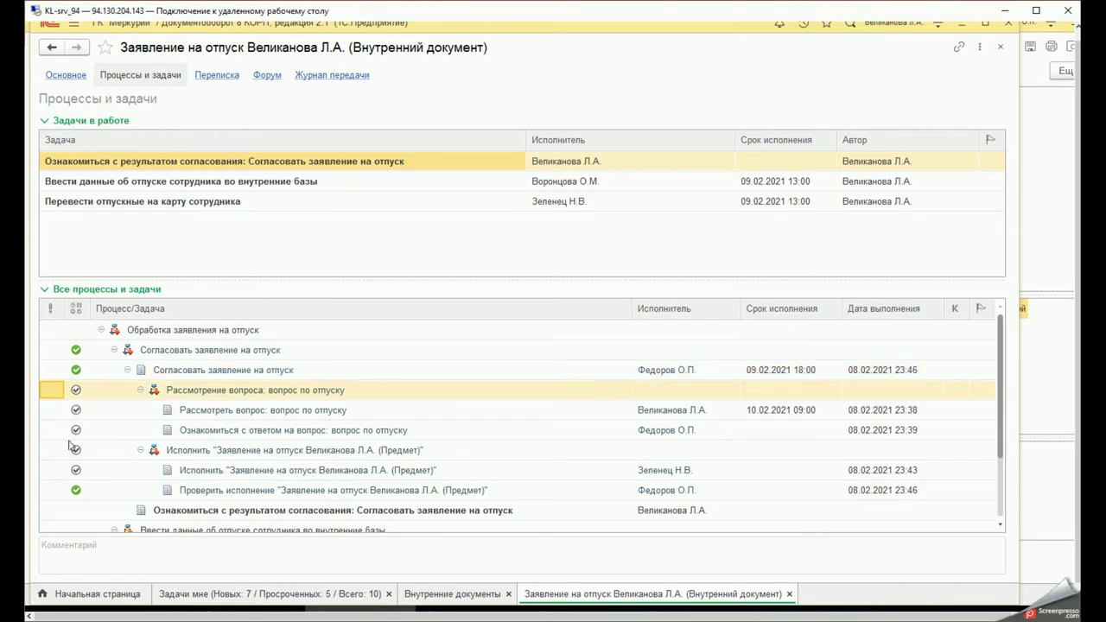
pyautogui.scroll(-2, 243, 441)
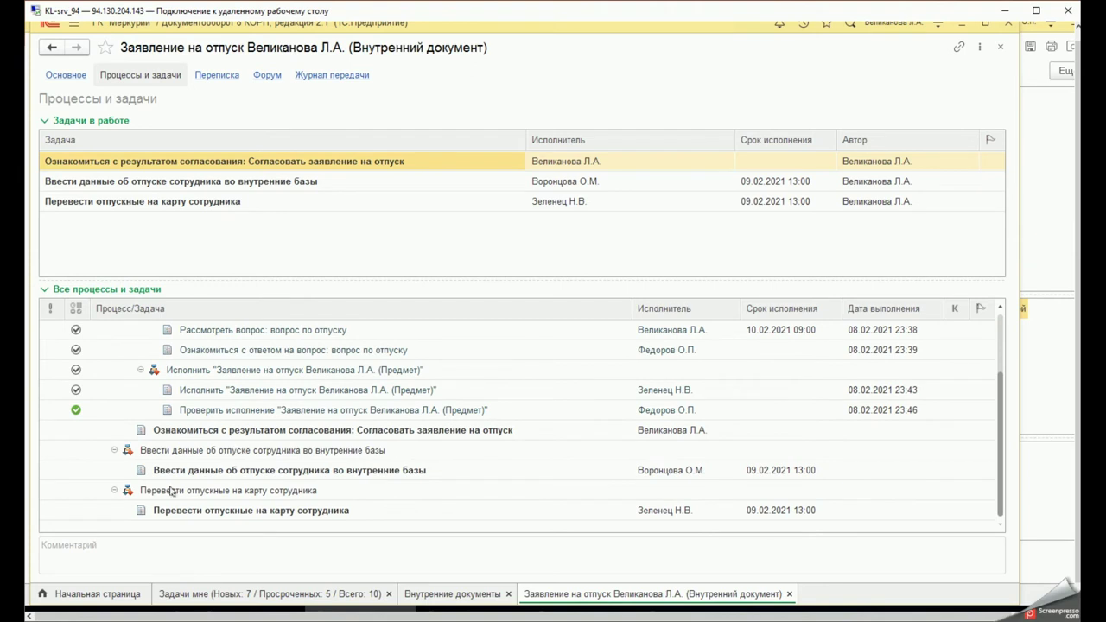
pyautogui.click(246, 430)
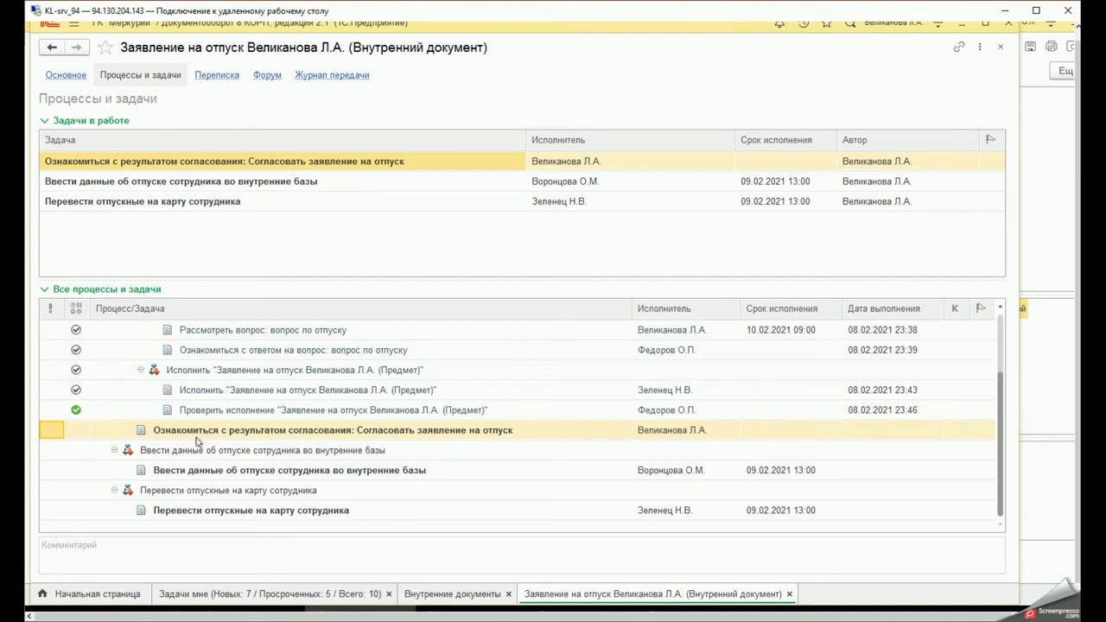
pyautogui.click(195, 471)
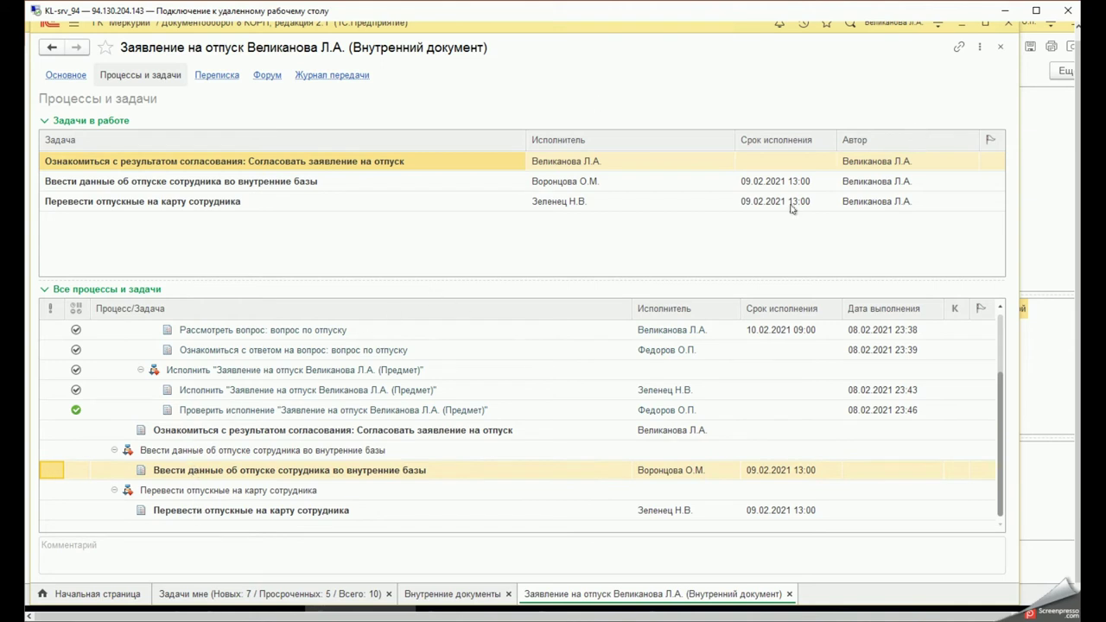
# Open the process "Обработка заявления на отпуск" and examine the approval, condition and two execution blocks on its scheme
pyautogui.scroll(3, 354, 441)
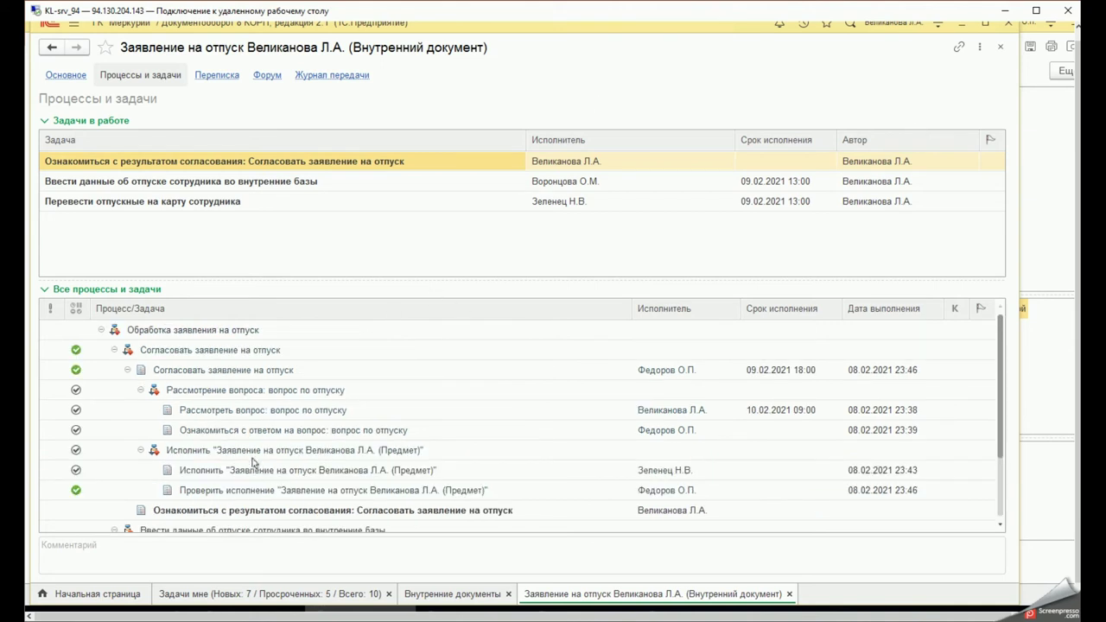
pyautogui.click(163, 333)
pyautogui.doubleClick(165, 334)
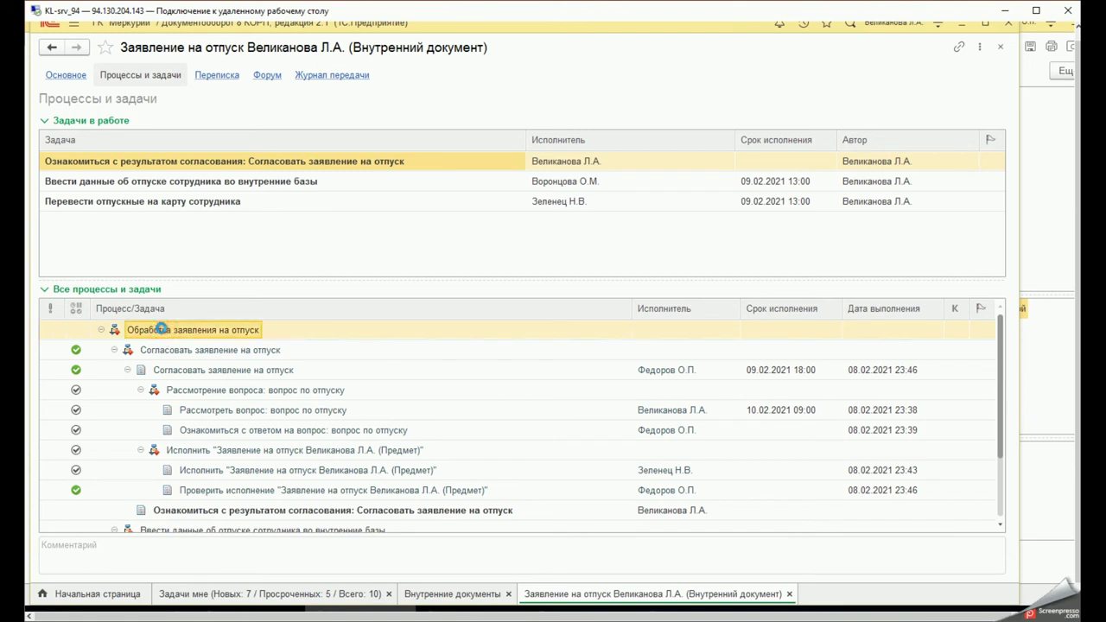
pyautogui.click(109, 123)
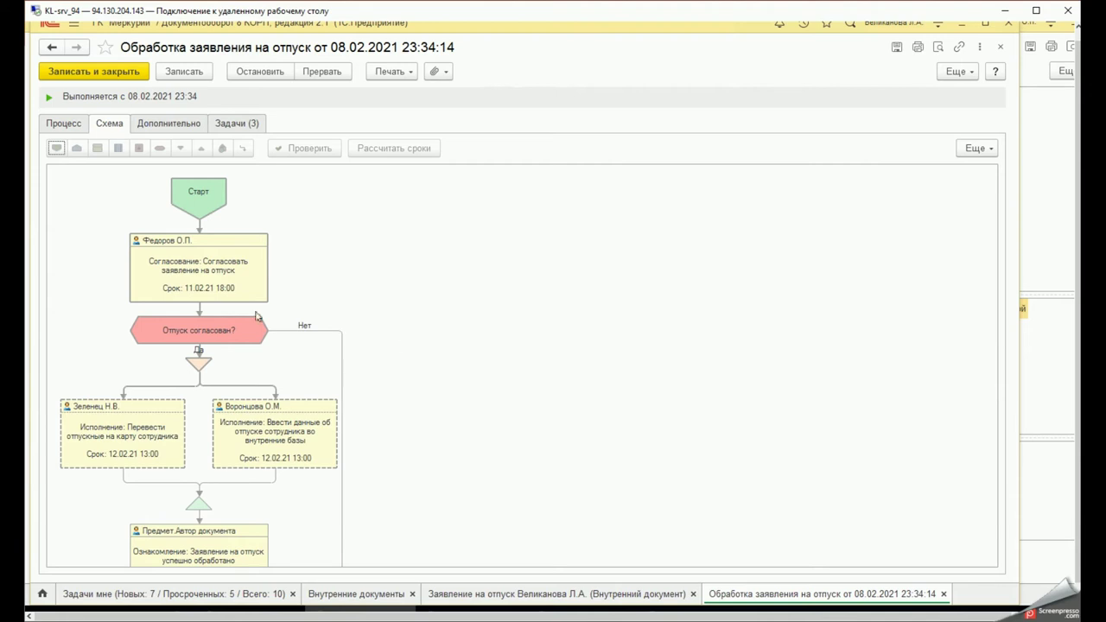
pyautogui.click(206, 261)
pyautogui.click(204, 328)
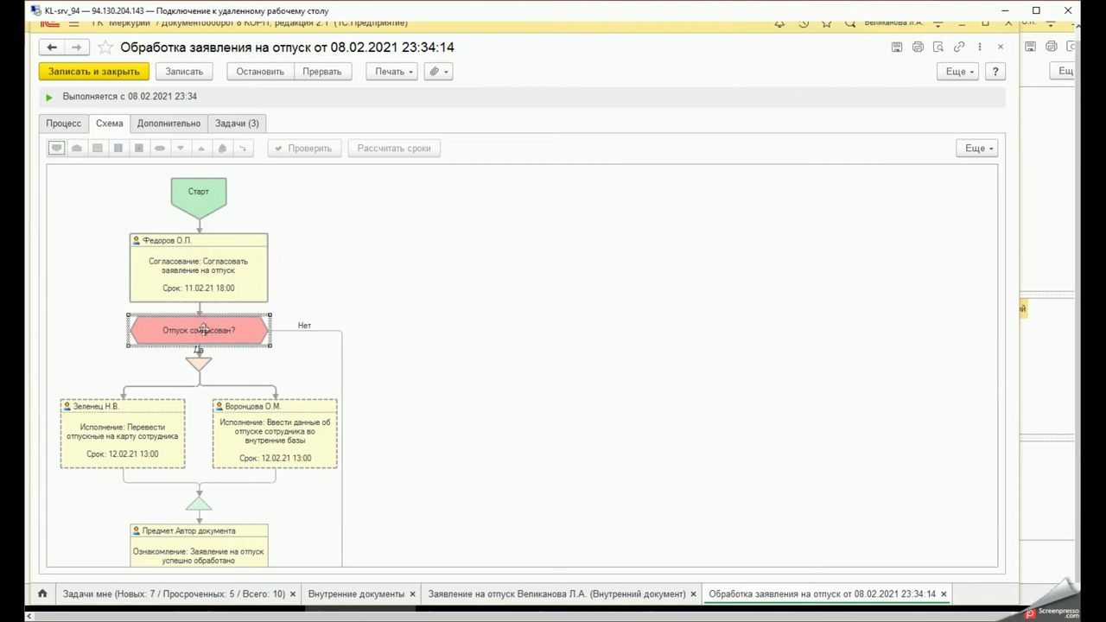
pyautogui.click(117, 430)
pyautogui.click(260, 429)
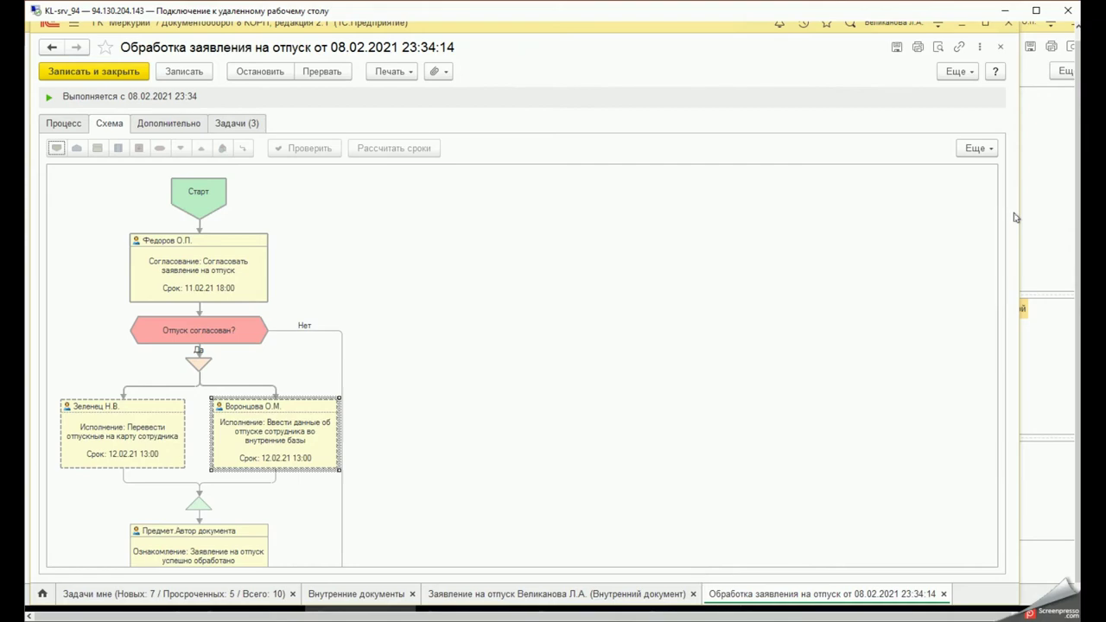
# Switch to the PowerPoint presentation "ДО - Процессы и задачи.pptx"
pyautogui.moveTo(1096, 226)
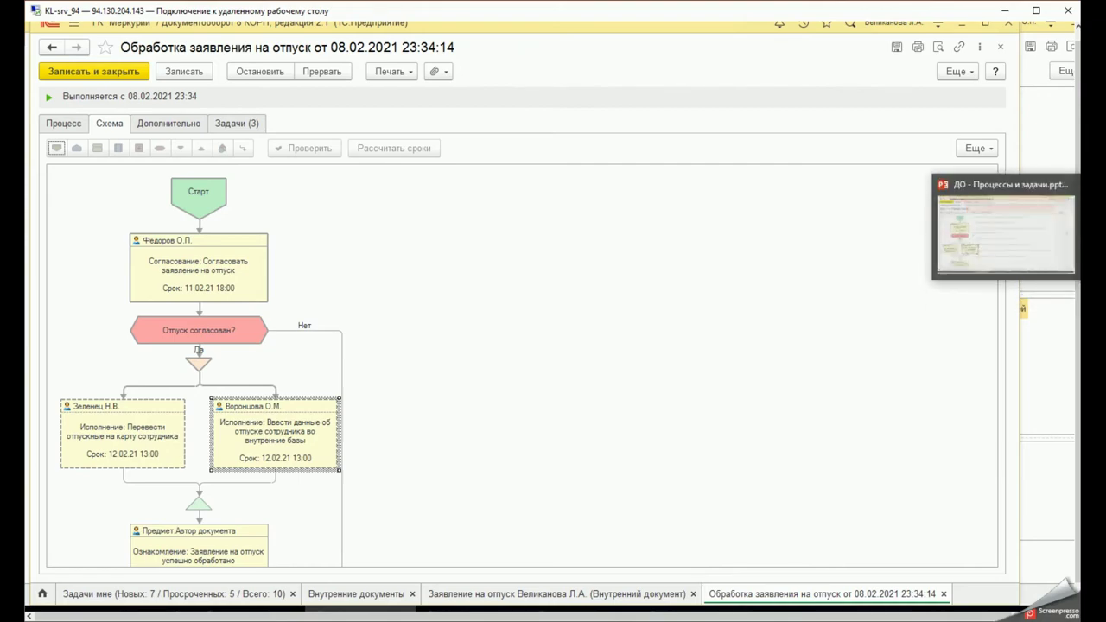
pyautogui.click(1006, 229)
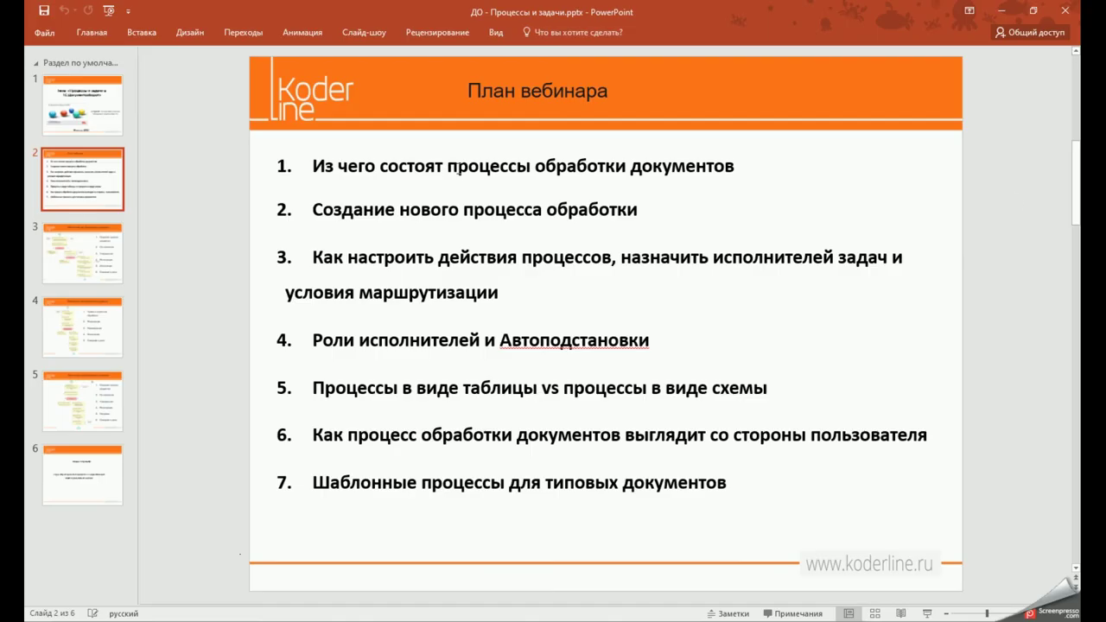